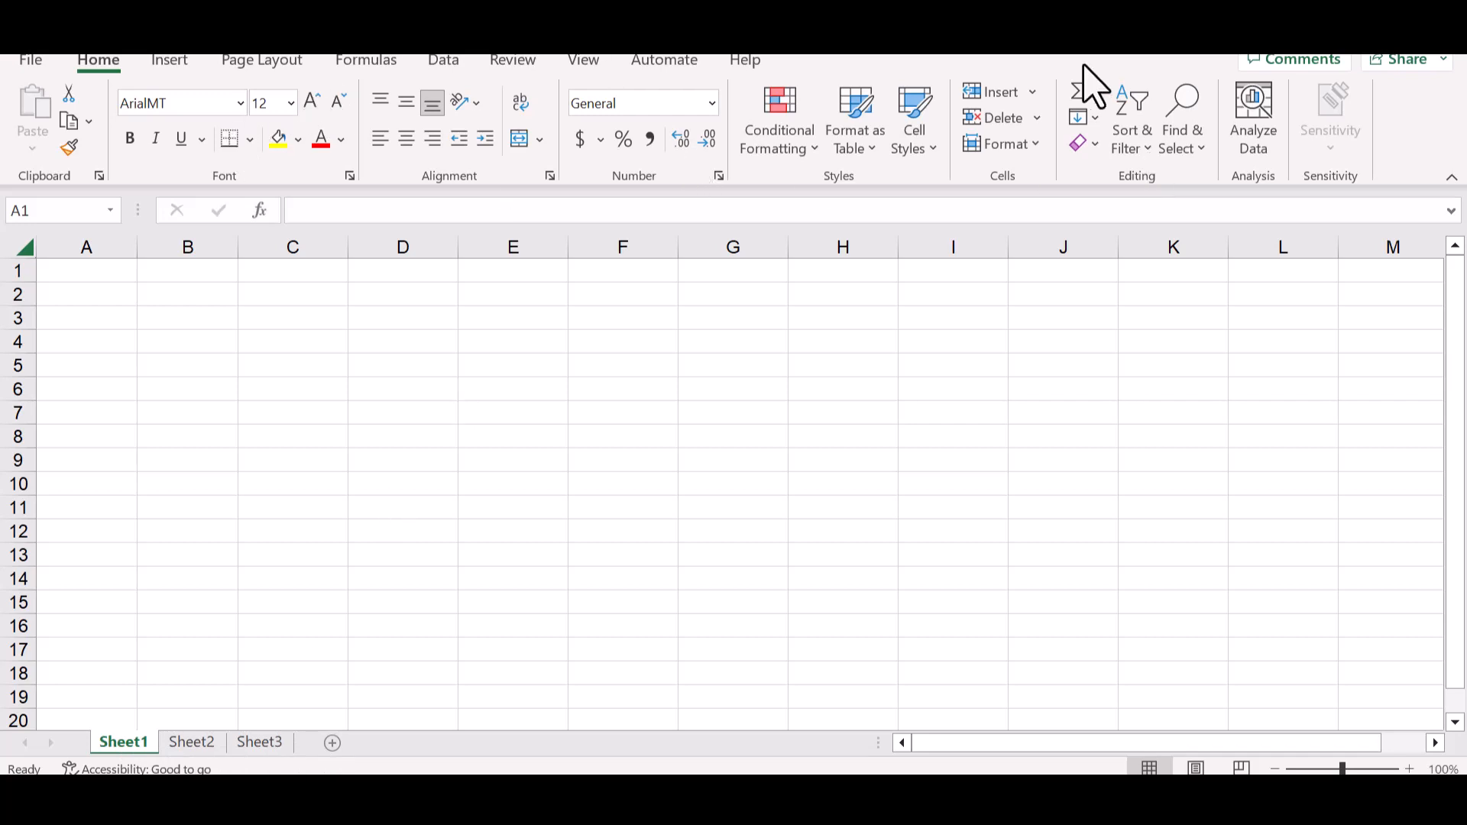
# View the blank Sheet2 and Sheet3 worksheets, and return to Sheet1
pyautogui.click(201, 747)
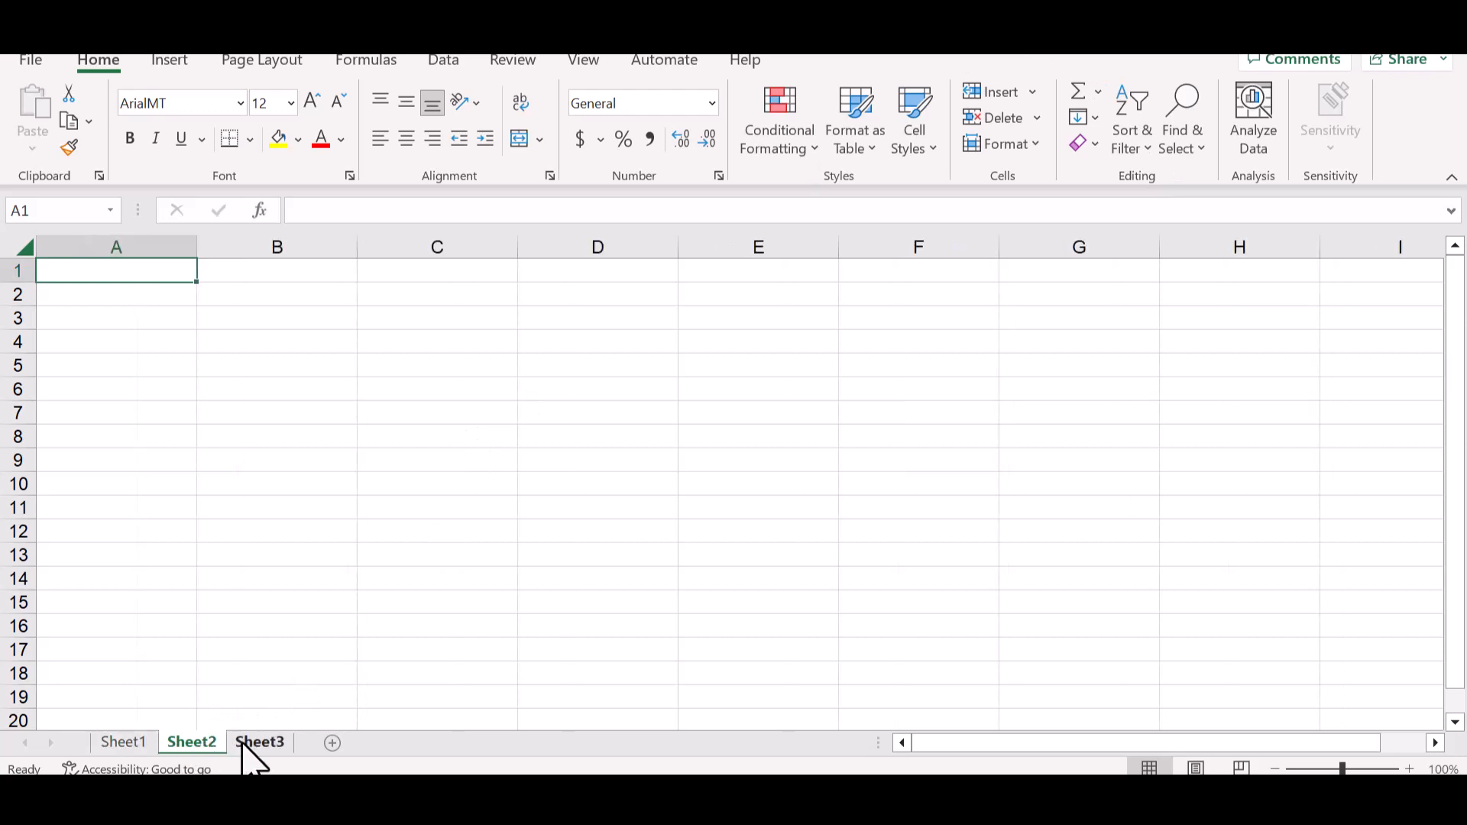
pyautogui.click(264, 745)
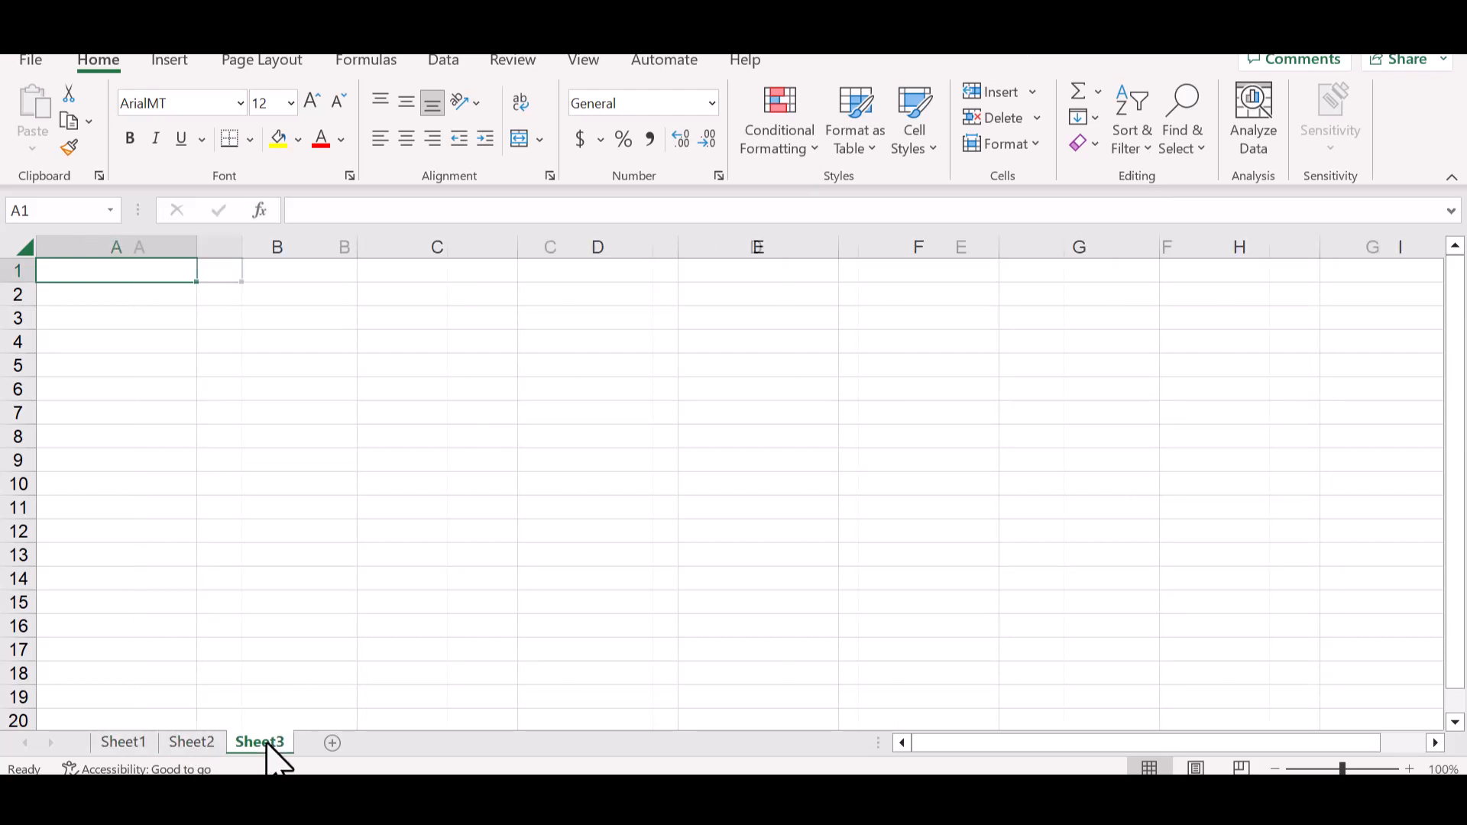
pyautogui.click(134, 752)
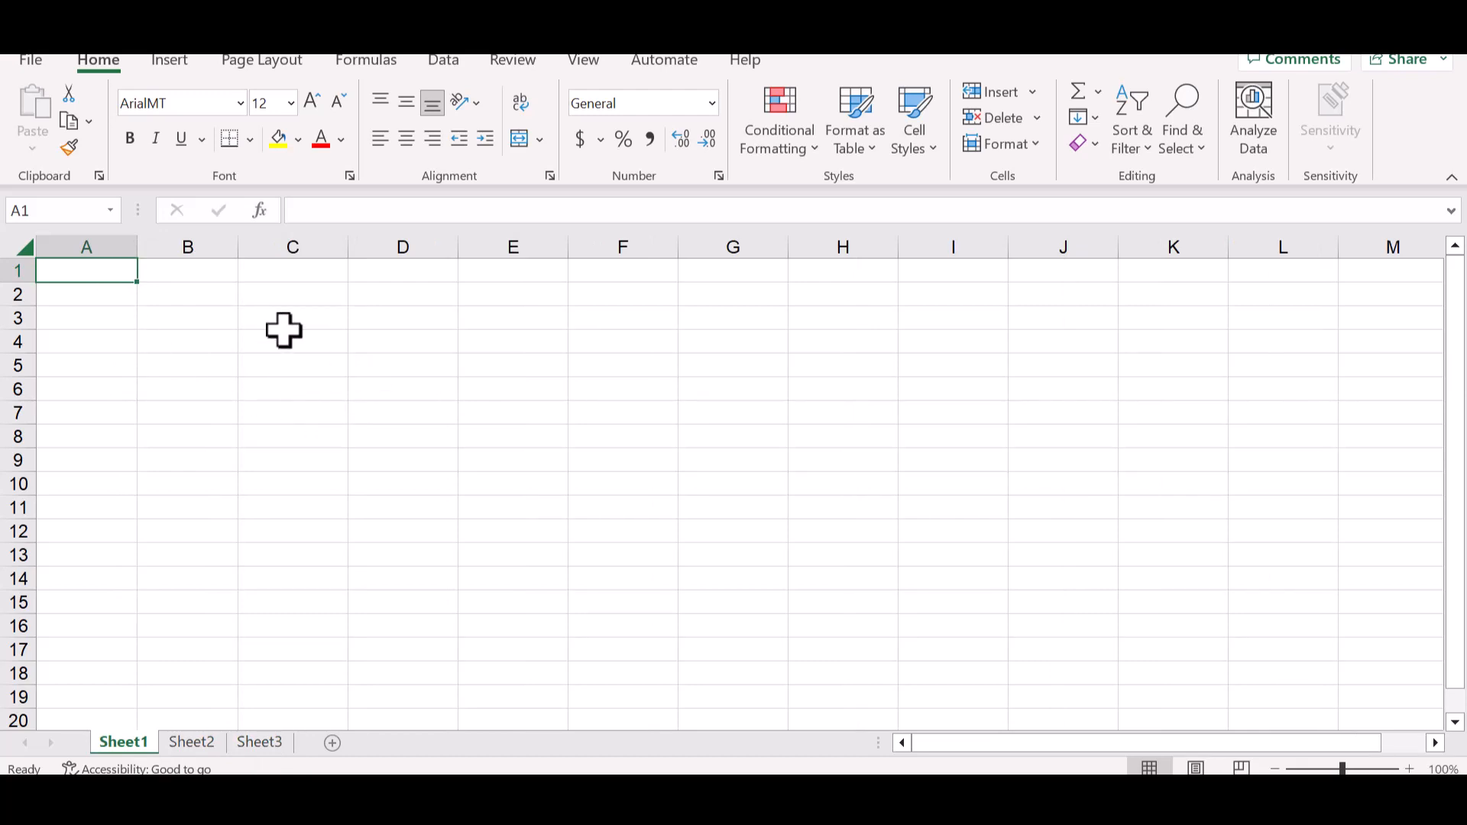
# Move the active cell around the upper rows of column A and the neighbouring columns of Sheet1
pyautogui.press('Down')
pyautogui.press('Down')
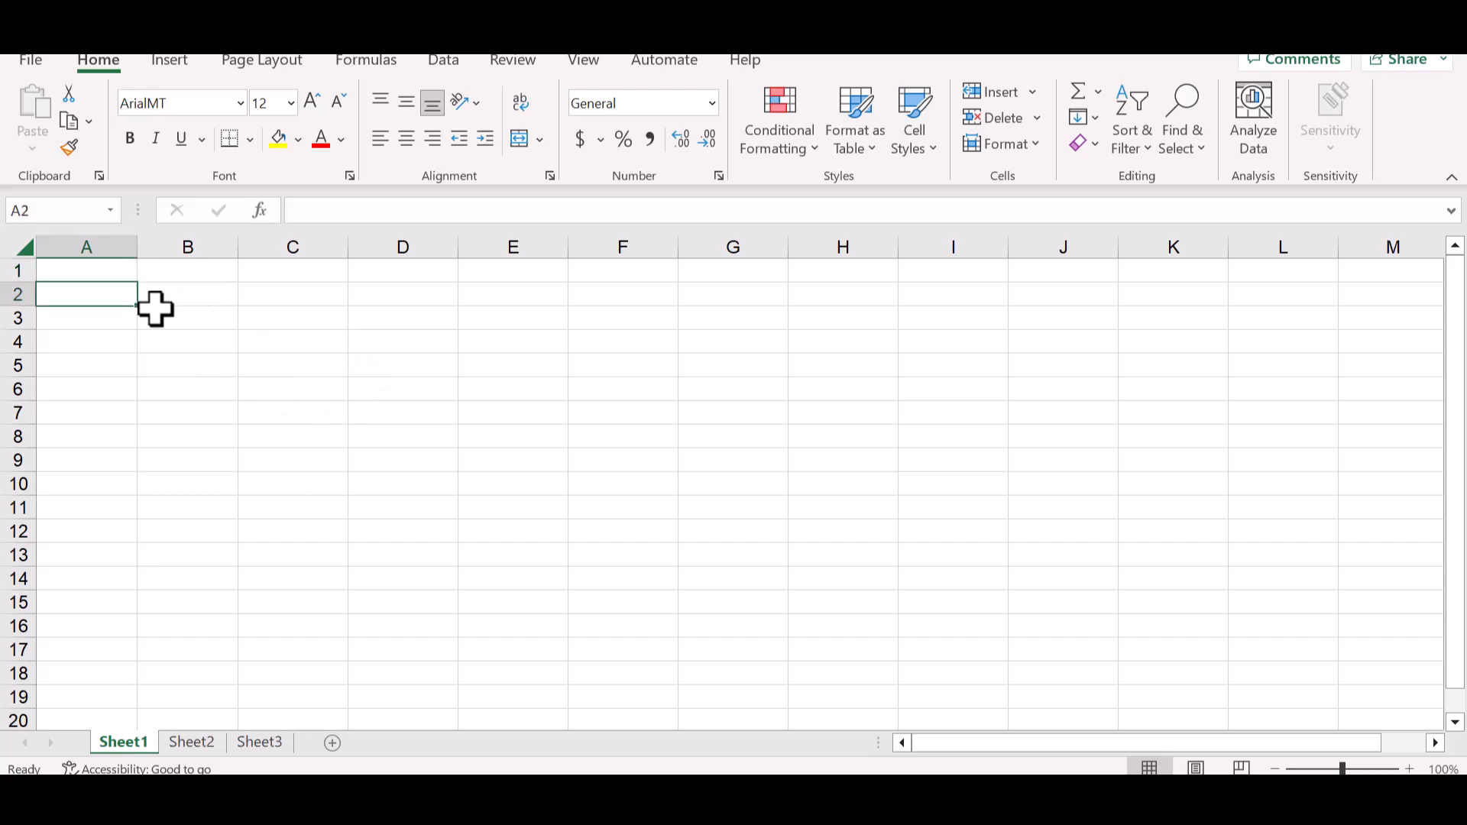
pyautogui.press('Right')
pyautogui.press('Right')
pyautogui.press('Left')
pyautogui.press('Left')
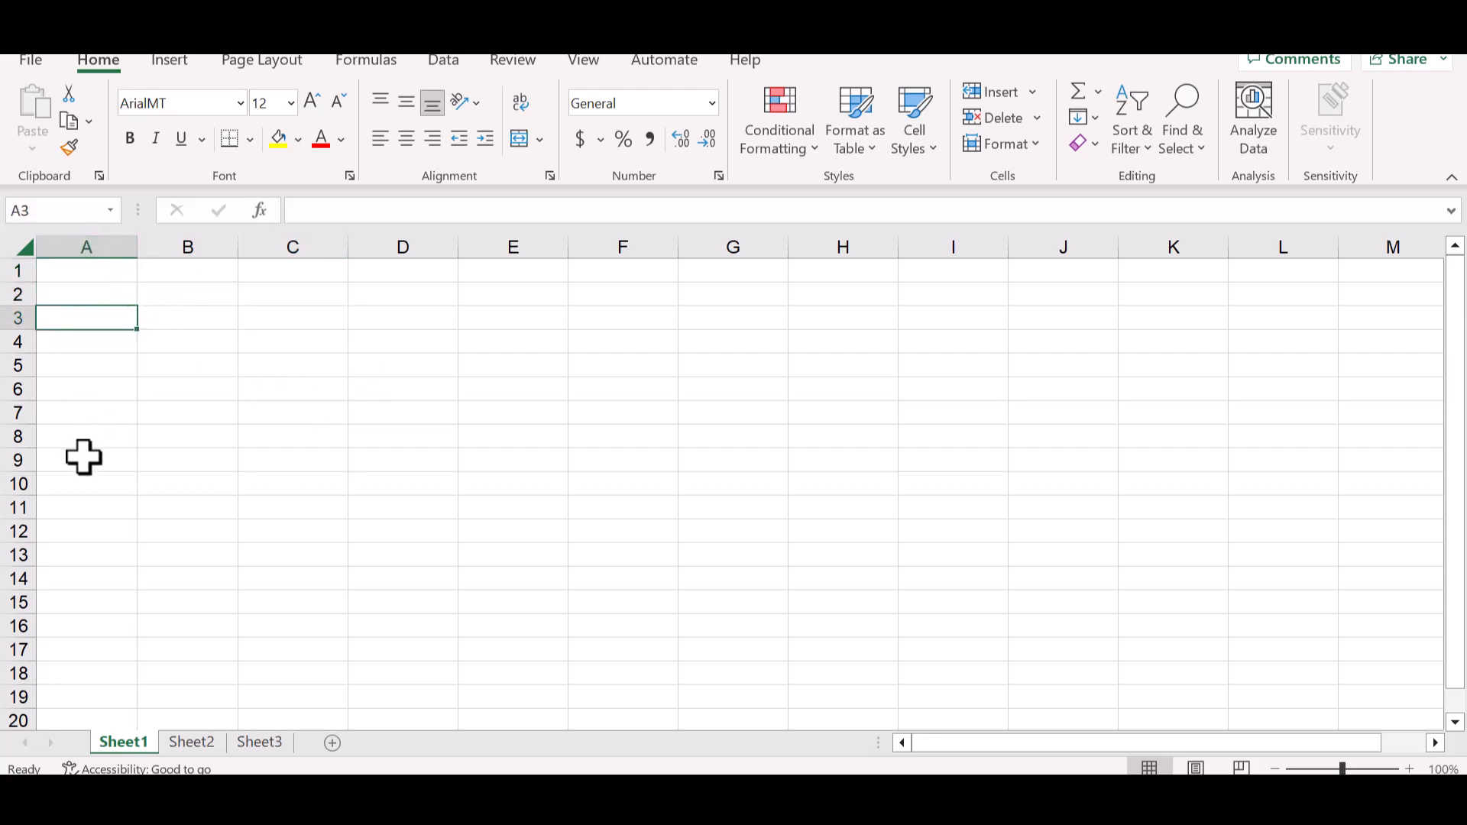
# Select column A and row 1 in alternation to compare a whole column with a whole row
pyautogui.click(98, 250)
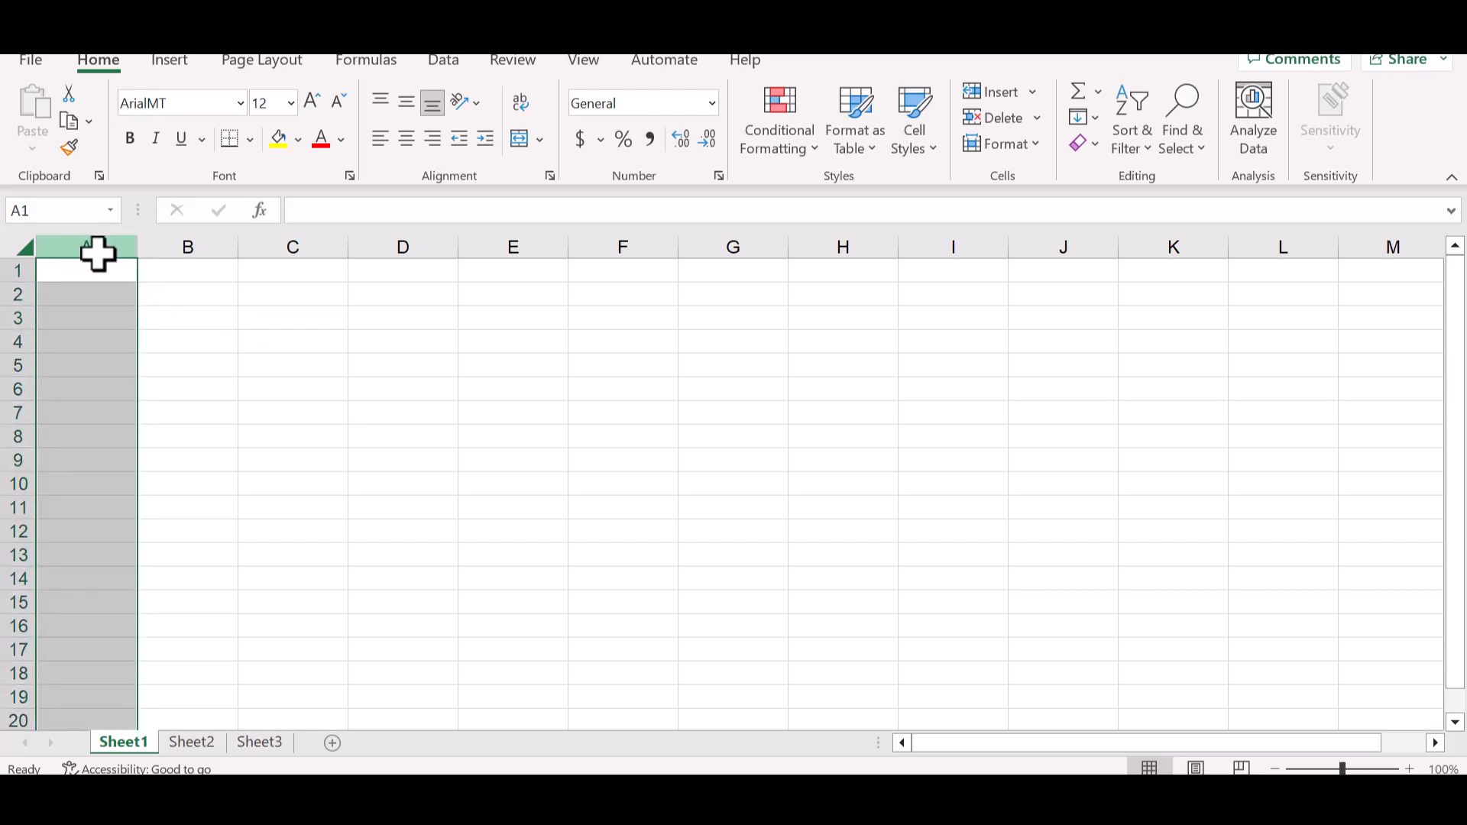
pyautogui.click(12, 270)
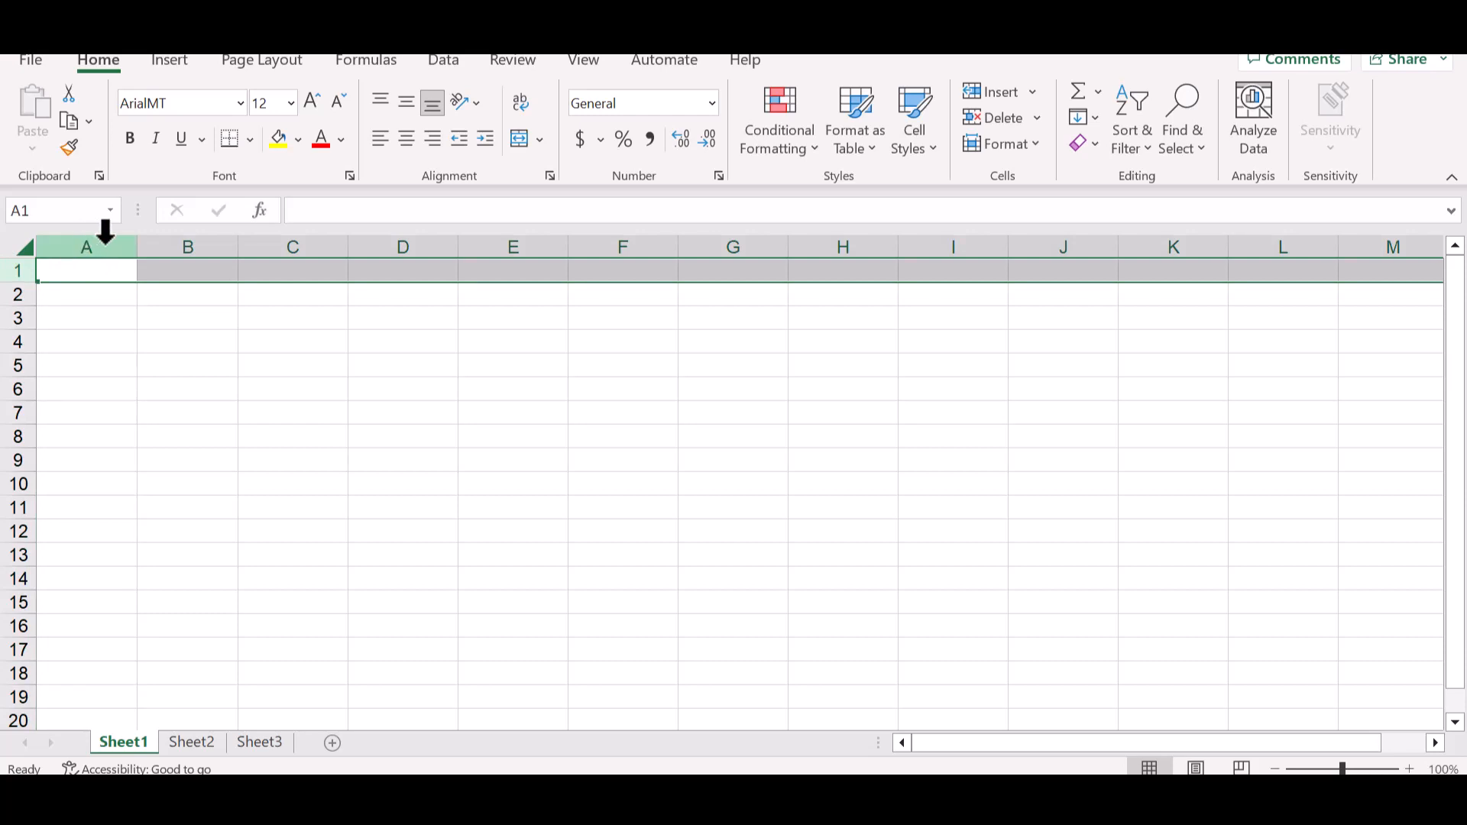
pyautogui.click(106, 239)
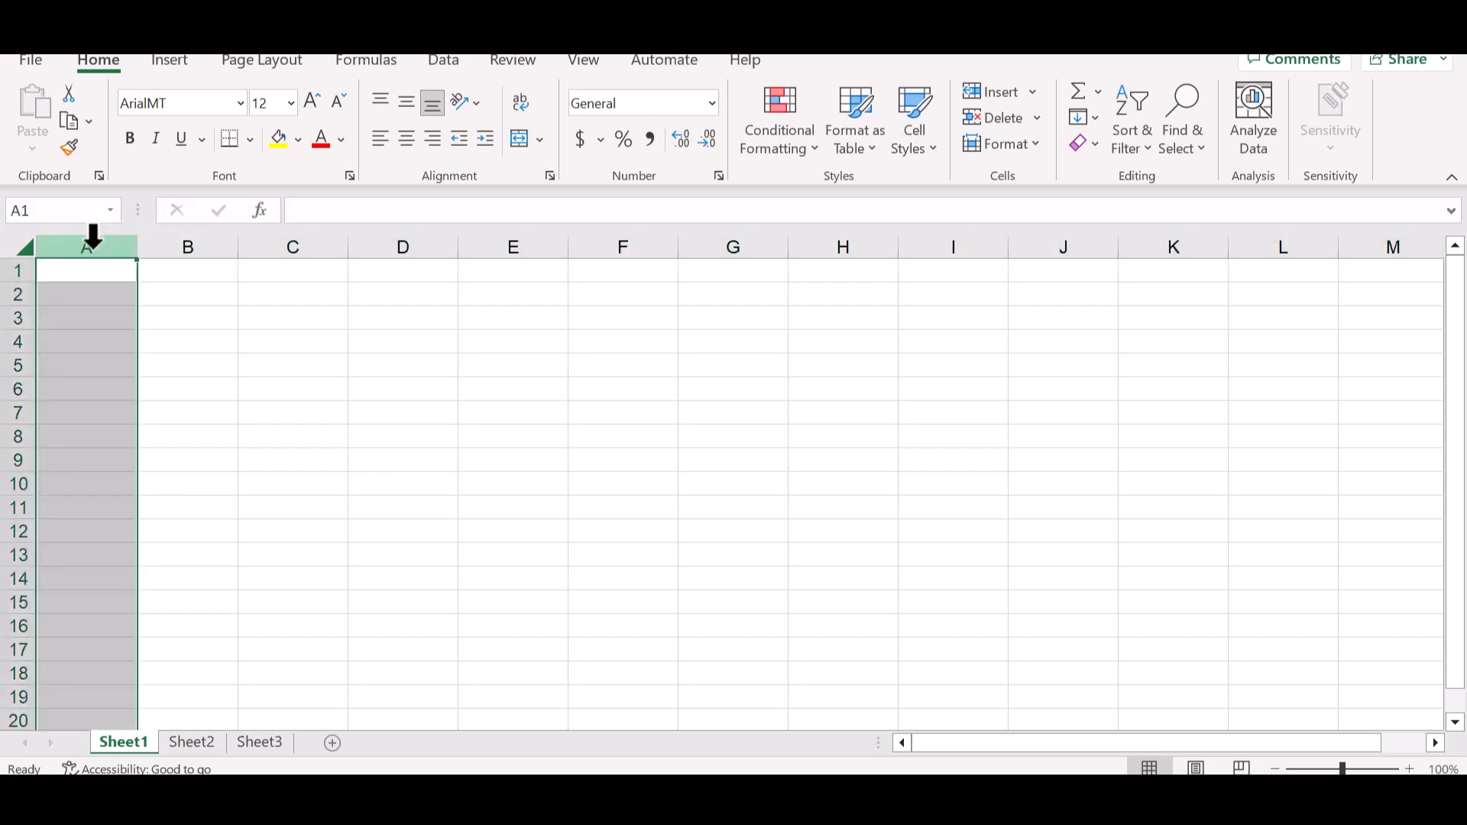
pyautogui.click(7, 272)
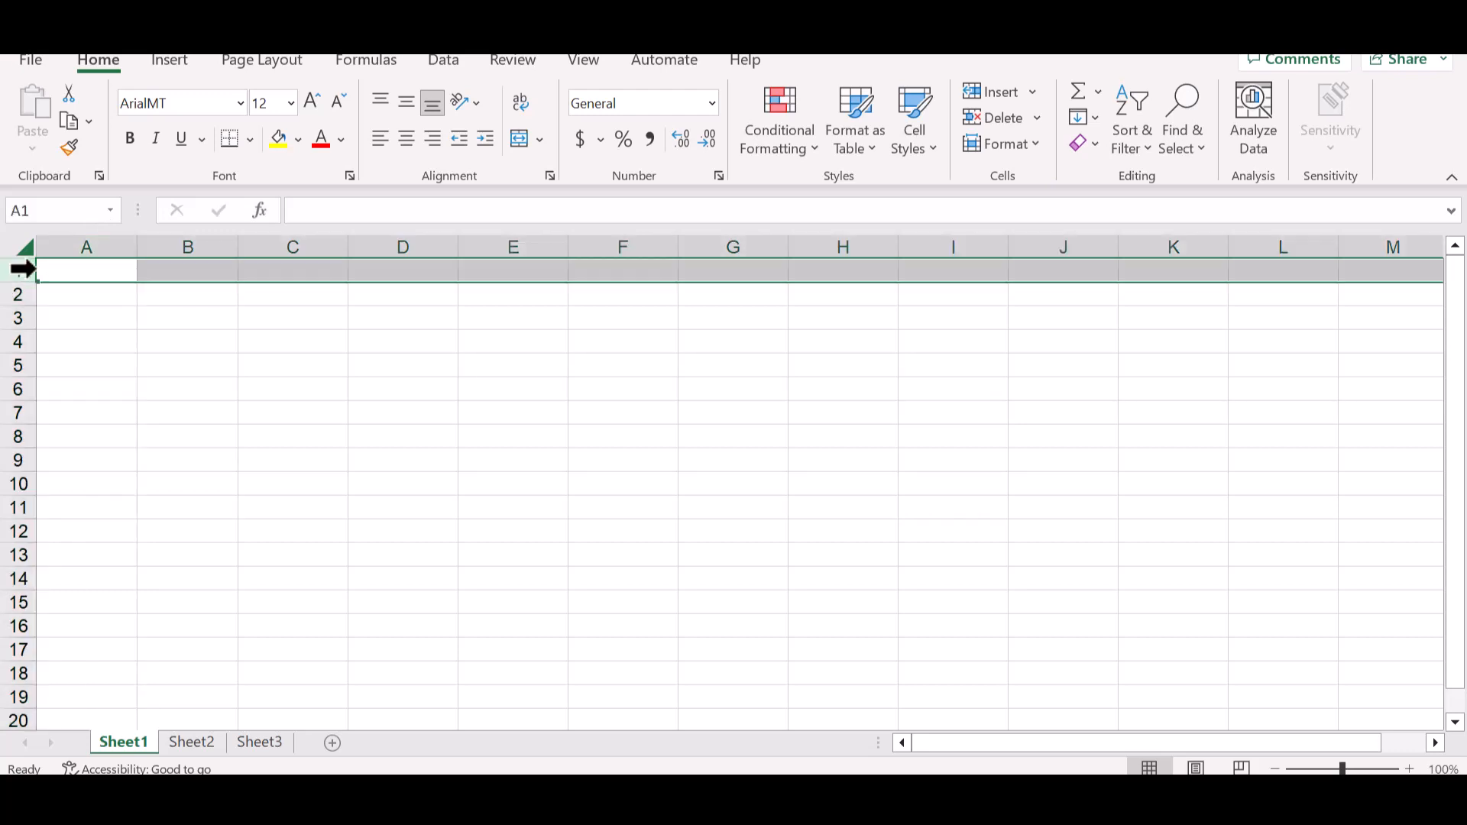
pyautogui.click(107, 243)
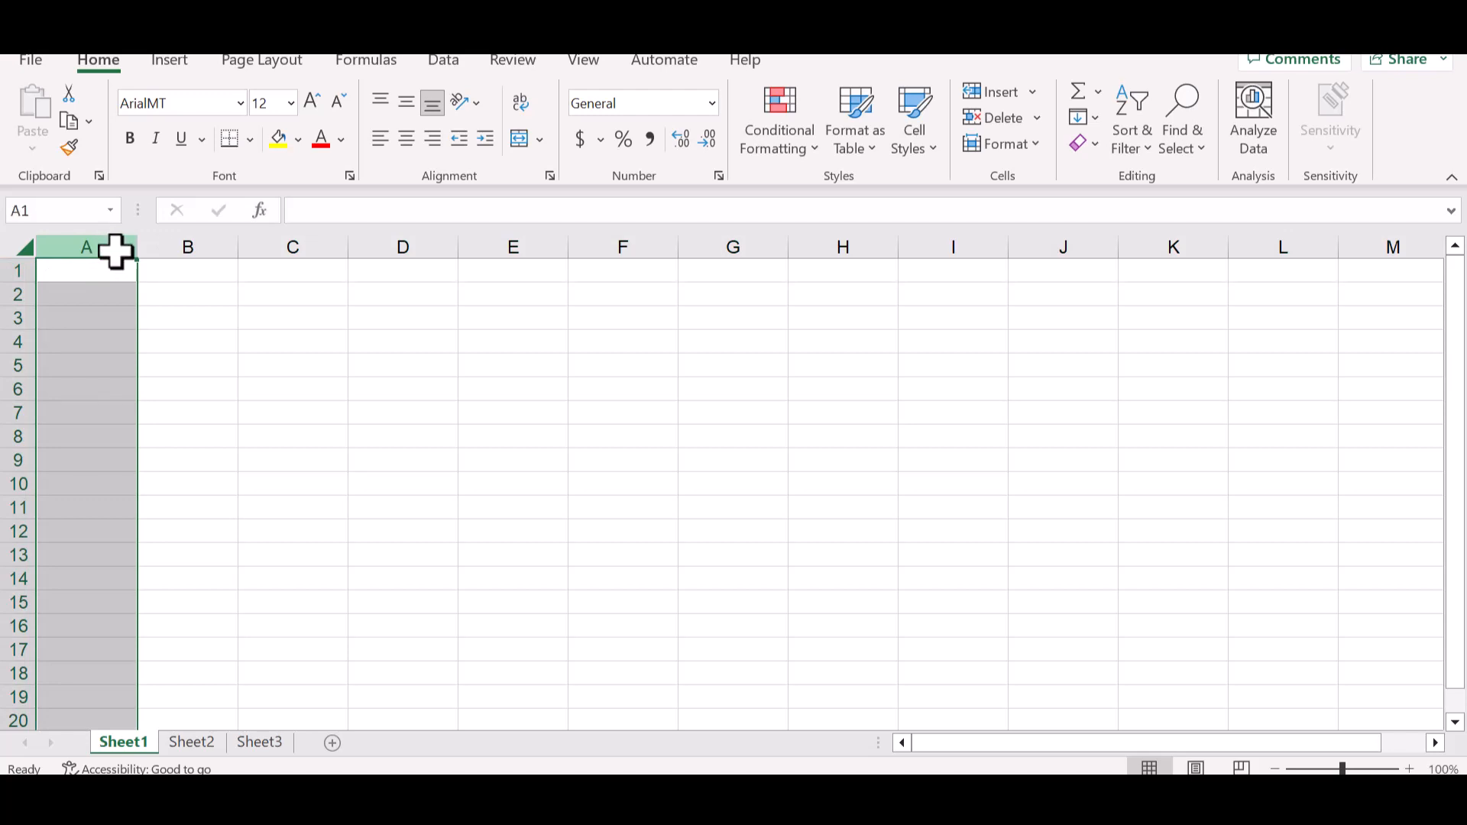
# Move the active cell from A1 along row 1 past column Z to examine the column lettering, and return to A1
pyautogui.click(99, 280)
pyautogui.press('Right')
pyautogui.press('Right')
pyautogui.press('Right')
pyautogui.press('Right')
pyautogui.press('Right')
pyautogui.press('Right')
pyautogui.press('Right')
pyautogui.press('Right')
pyautogui.press('Right')
pyautogui.press('Right')
pyautogui.press('Right')
pyautogui.press('Right')
pyautogui.press('Right')
pyautogui.press('Right')
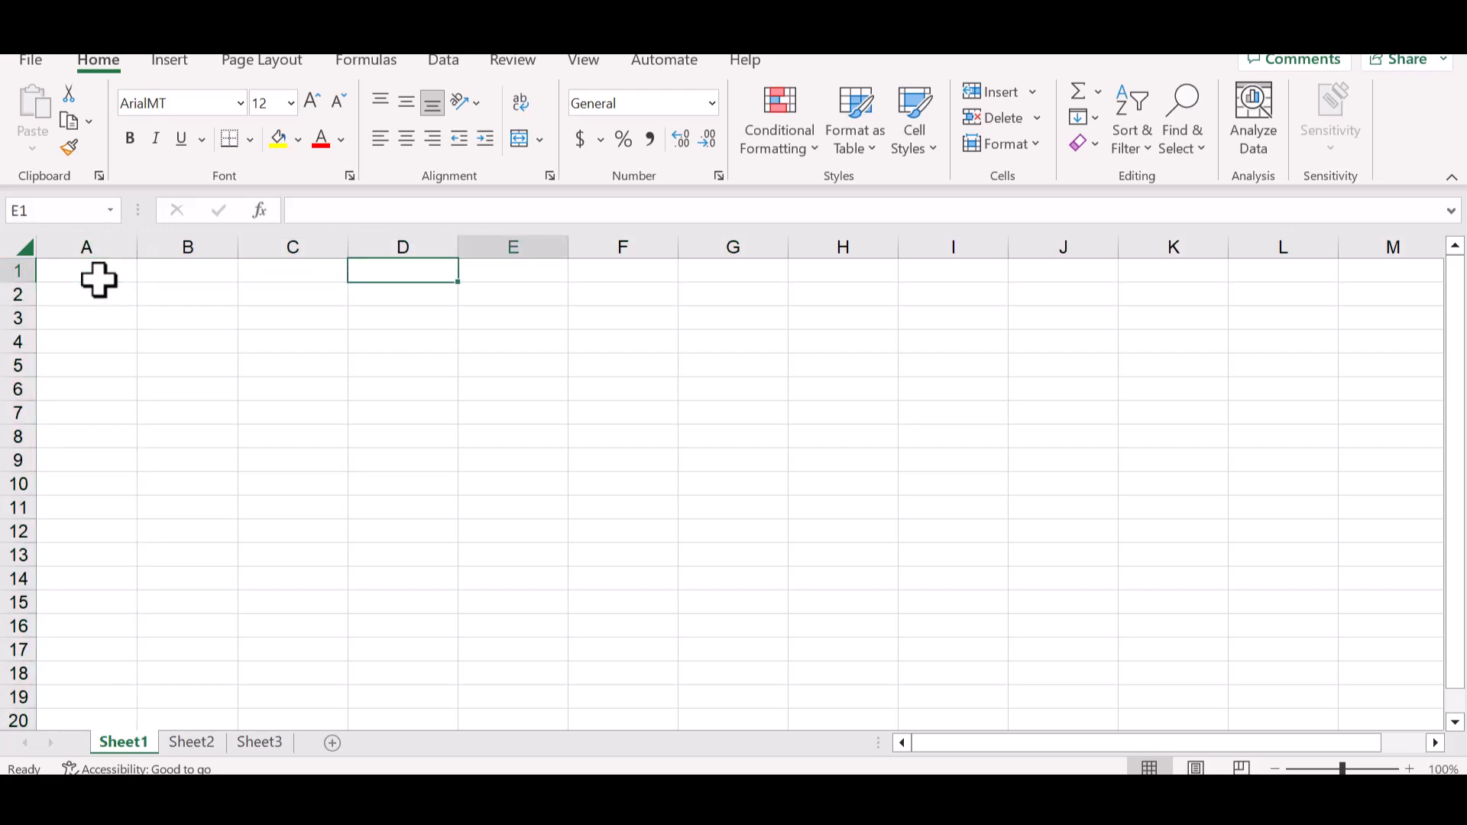
pyautogui.press('Right')
pyautogui.press('Right')
pyautogui.press('Right')
pyautogui.press('Right')
pyautogui.press('Right')
pyautogui.press('Right')
pyautogui.press('Right')
pyautogui.press('Right')
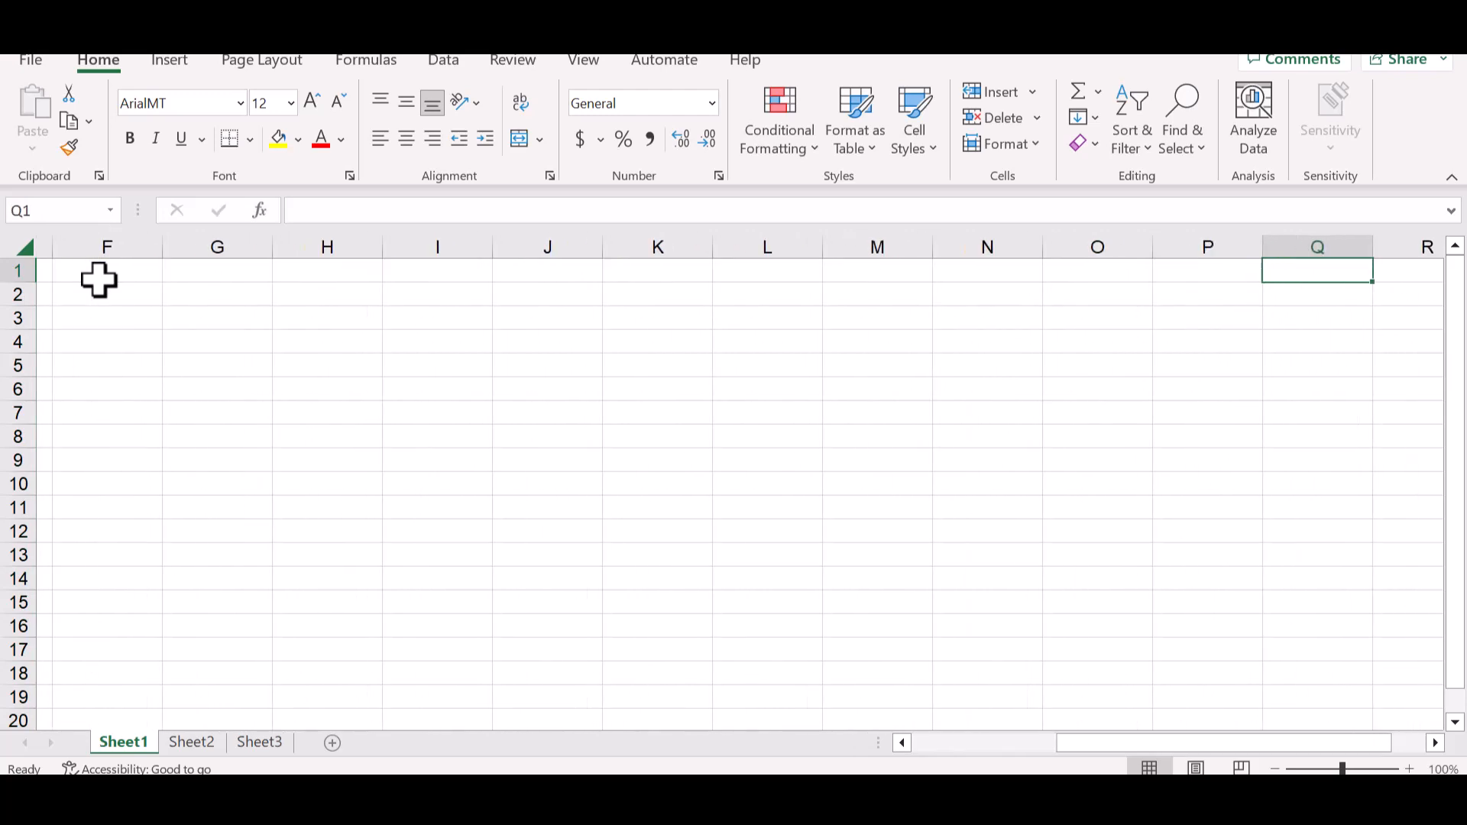
pyautogui.press('Right')
pyautogui.press('Right')
pyautogui.press('Right')
pyautogui.press('Right')
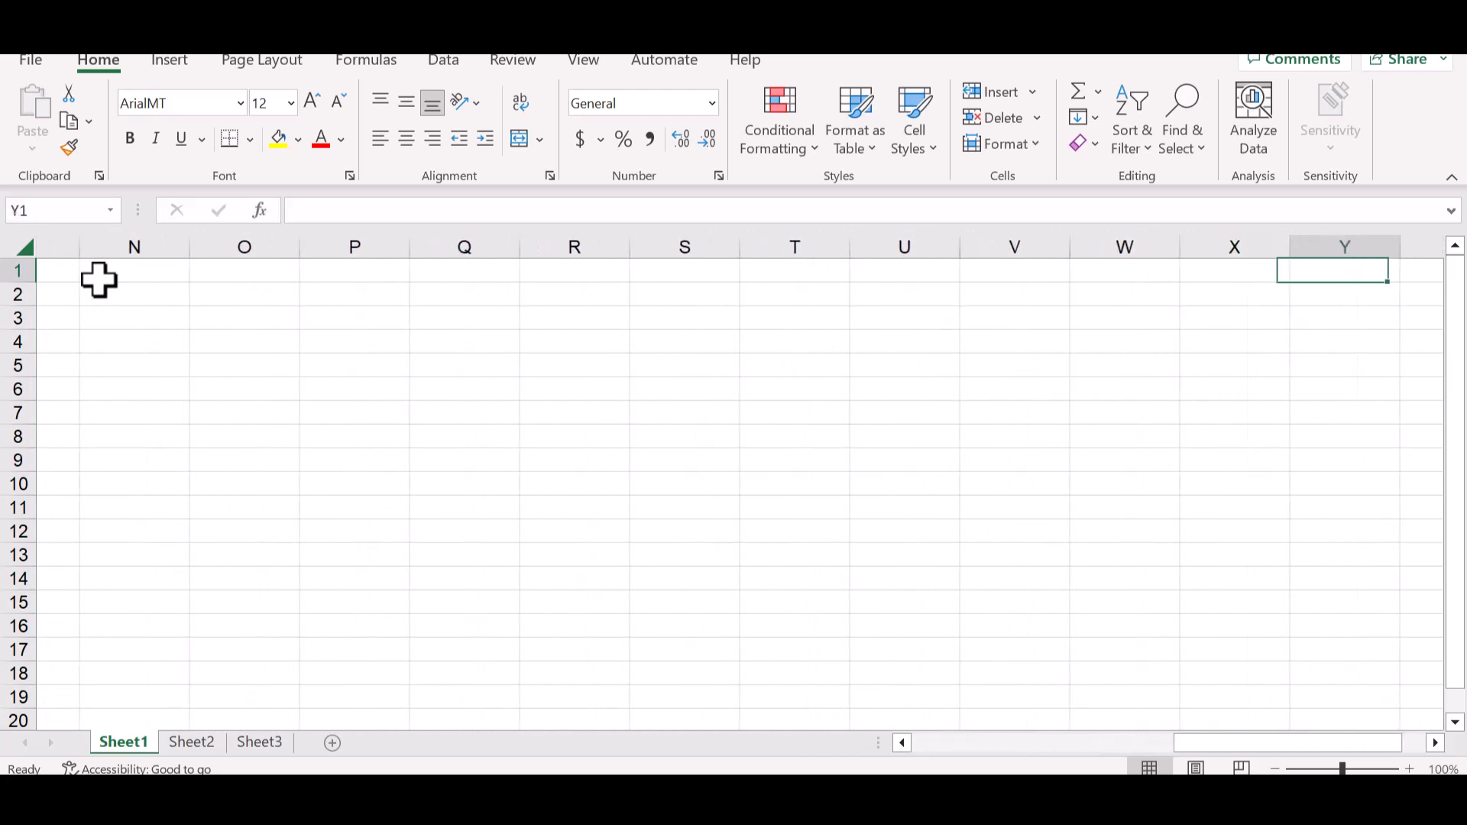
pyautogui.press('Right')
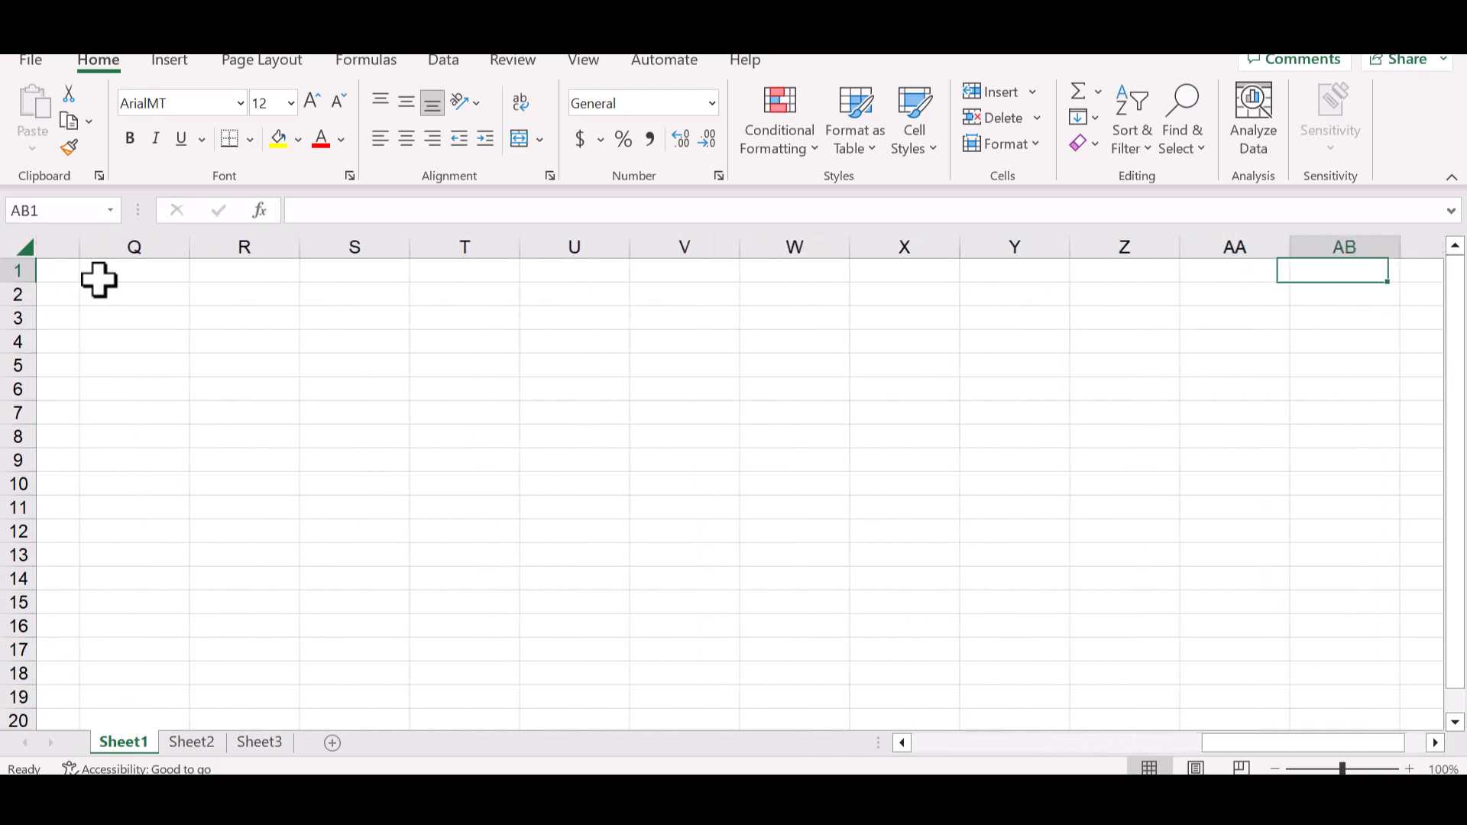
pyautogui.press('Left')
pyautogui.press('Right')
pyautogui.press('Right')
pyautogui.press('Right')
pyautogui.press('Right')
pyautogui.press('Right')
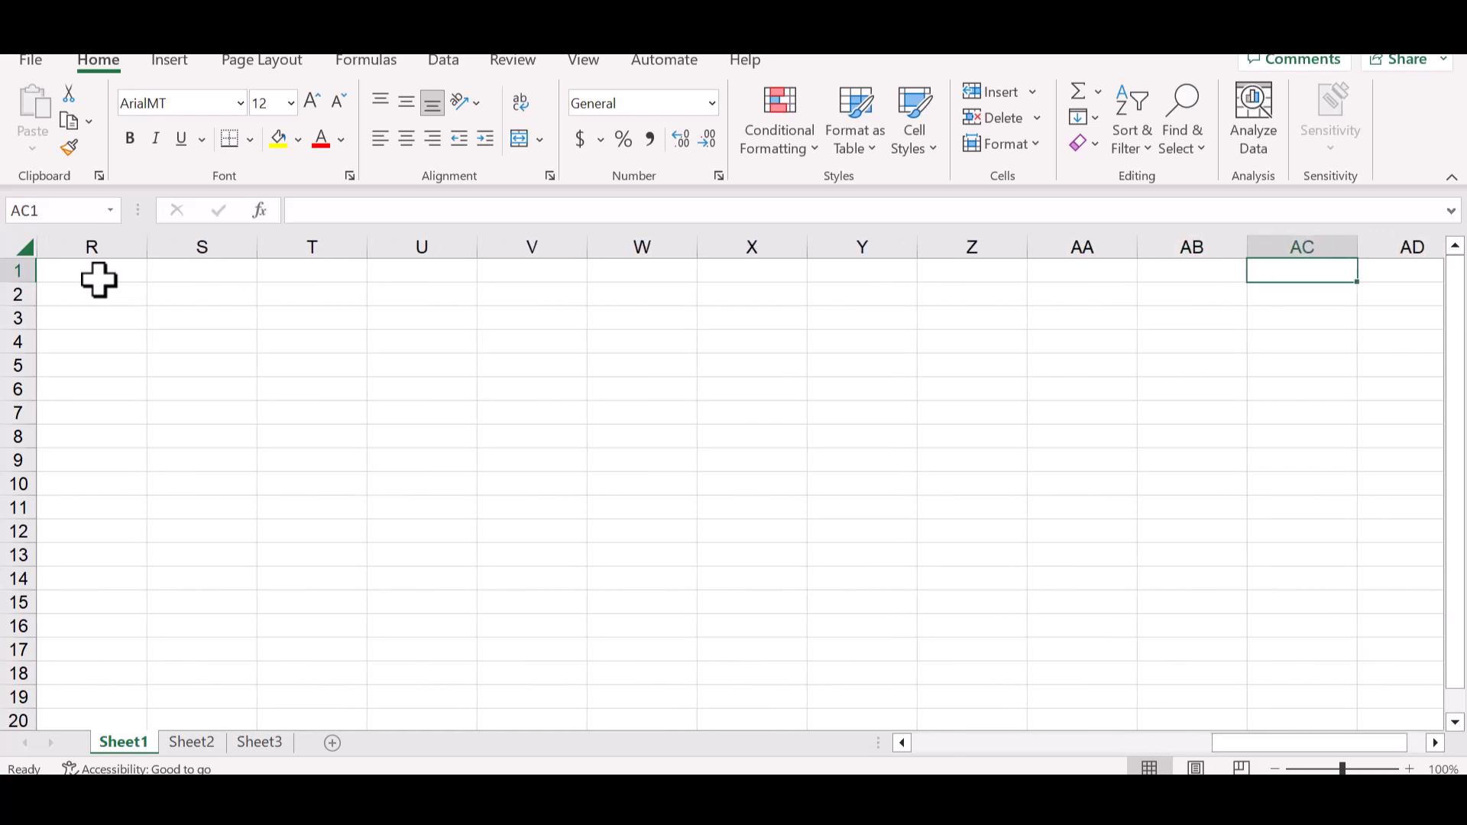
pyautogui.press('Left')
pyautogui.press('Left')
pyautogui.press('Left')
pyautogui.press('Left')
pyautogui.press('Left')
pyautogui.press('Left')
pyautogui.press('Left')
pyautogui.press('Left')
pyautogui.press('Left')
pyautogui.press('Left')
pyautogui.press('Left')
pyautogui.press('Left')
pyautogui.press('Left')
pyautogui.press('Left')
pyautogui.press('Left')
pyautogui.press('Left')
pyautogui.press('Left')
pyautogui.press('Left')
pyautogui.press('Left')
pyautogui.press('Left')
pyautogui.press('Left')
pyautogui.press('Left')
pyautogui.press('Left')
pyautogui.press('Left')
pyautogui.press('Left')
pyautogui.press('Left')
pyautogui.press('Left')
pyautogui.press('Left')
pyautogui.press('Left')
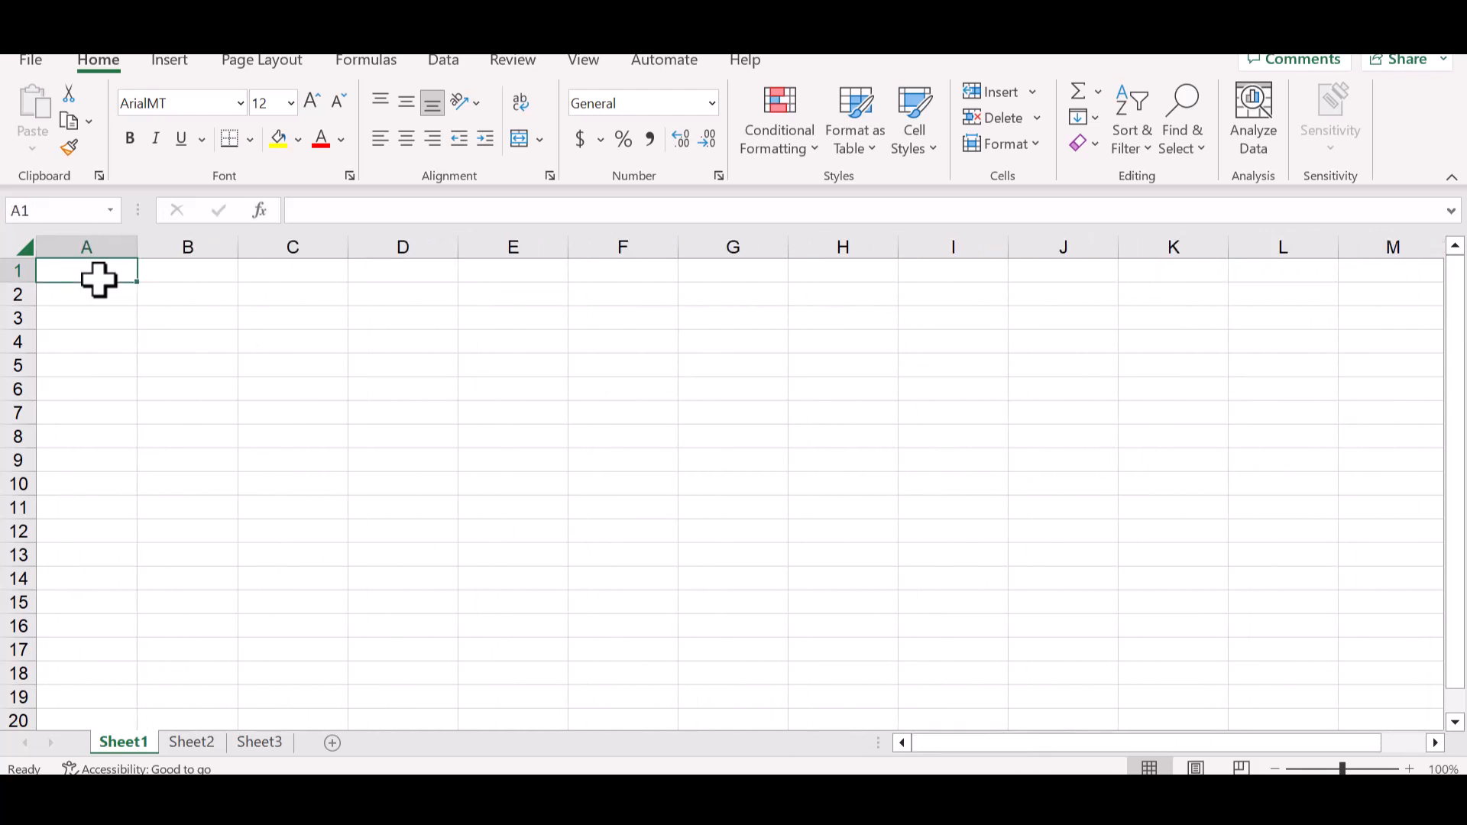
# Move the active cell down column A to row 24 to examine the row numbering, and return to A1
pyautogui.press('Down')
pyautogui.press('Down')
pyautogui.press('Down')
pyautogui.press('Down')
pyautogui.press('Down')
pyautogui.press('Down')
pyautogui.press('Down')
pyautogui.press('Down')
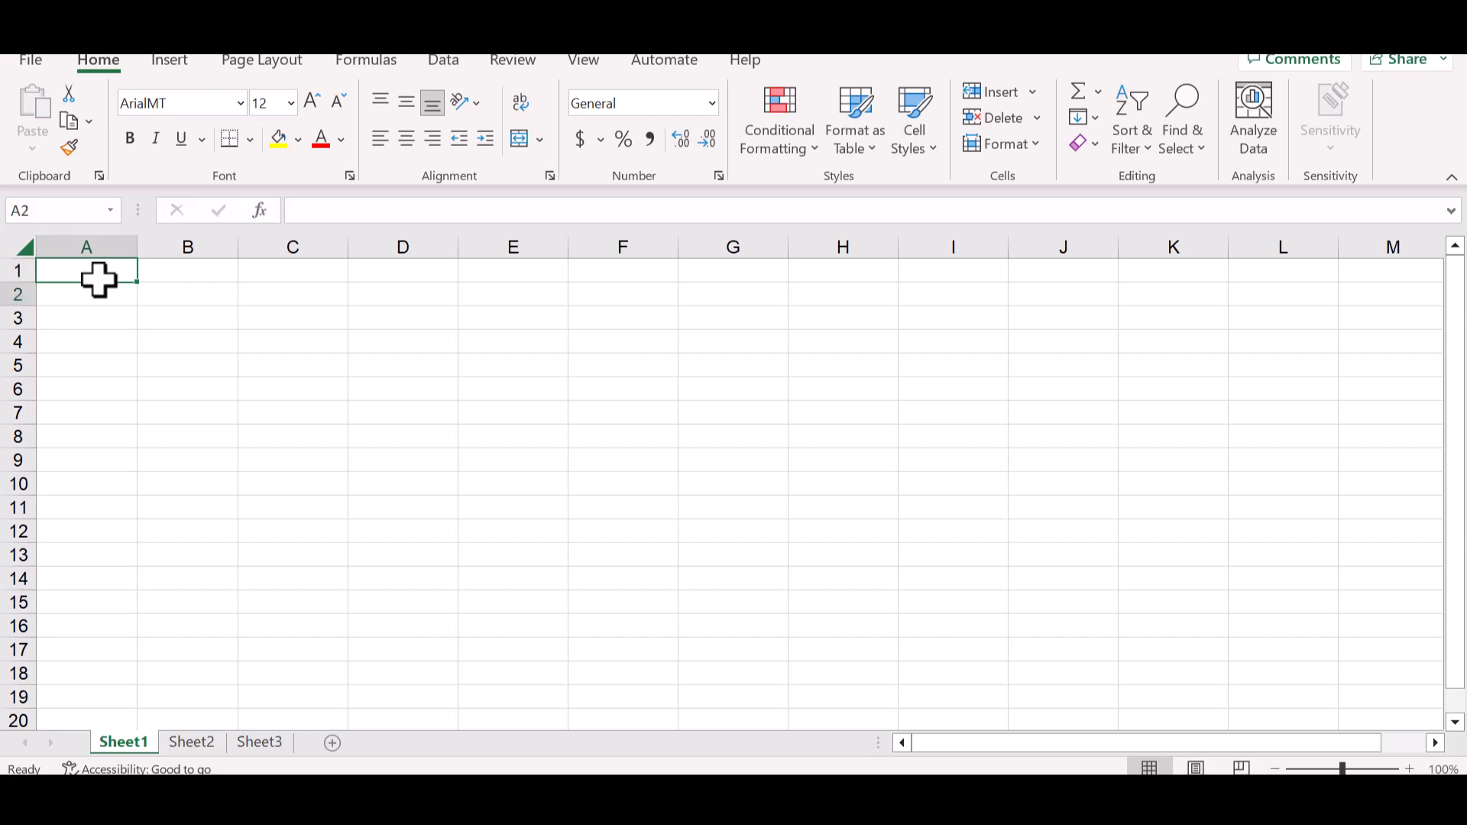
pyautogui.press('Down')
pyautogui.press('Down')
pyautogui.press('Down')
pyautogui.press('Down')
pyautogui.press('Down')
pyautogui.press('Down')
pyautogui.press('Down')
pyautogui.press('Down')
pyautogui.press('Down')
pyautogui.press('Down')
pyautogui.press('Down')
pyautogui.press('Down')
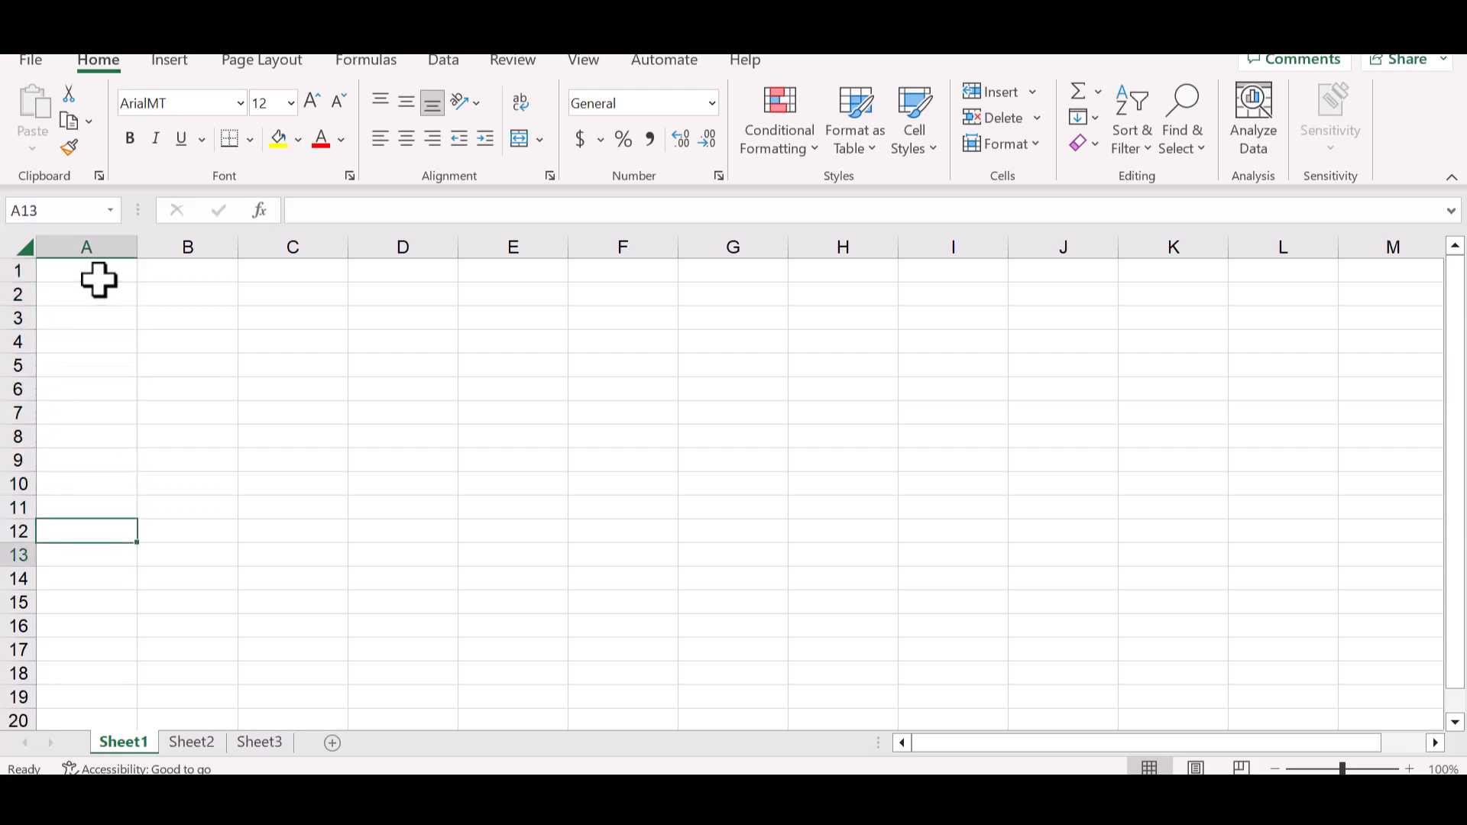
pyautogui.press('Down')
pyautogui.press('Down')
pyautogui.press('Down')
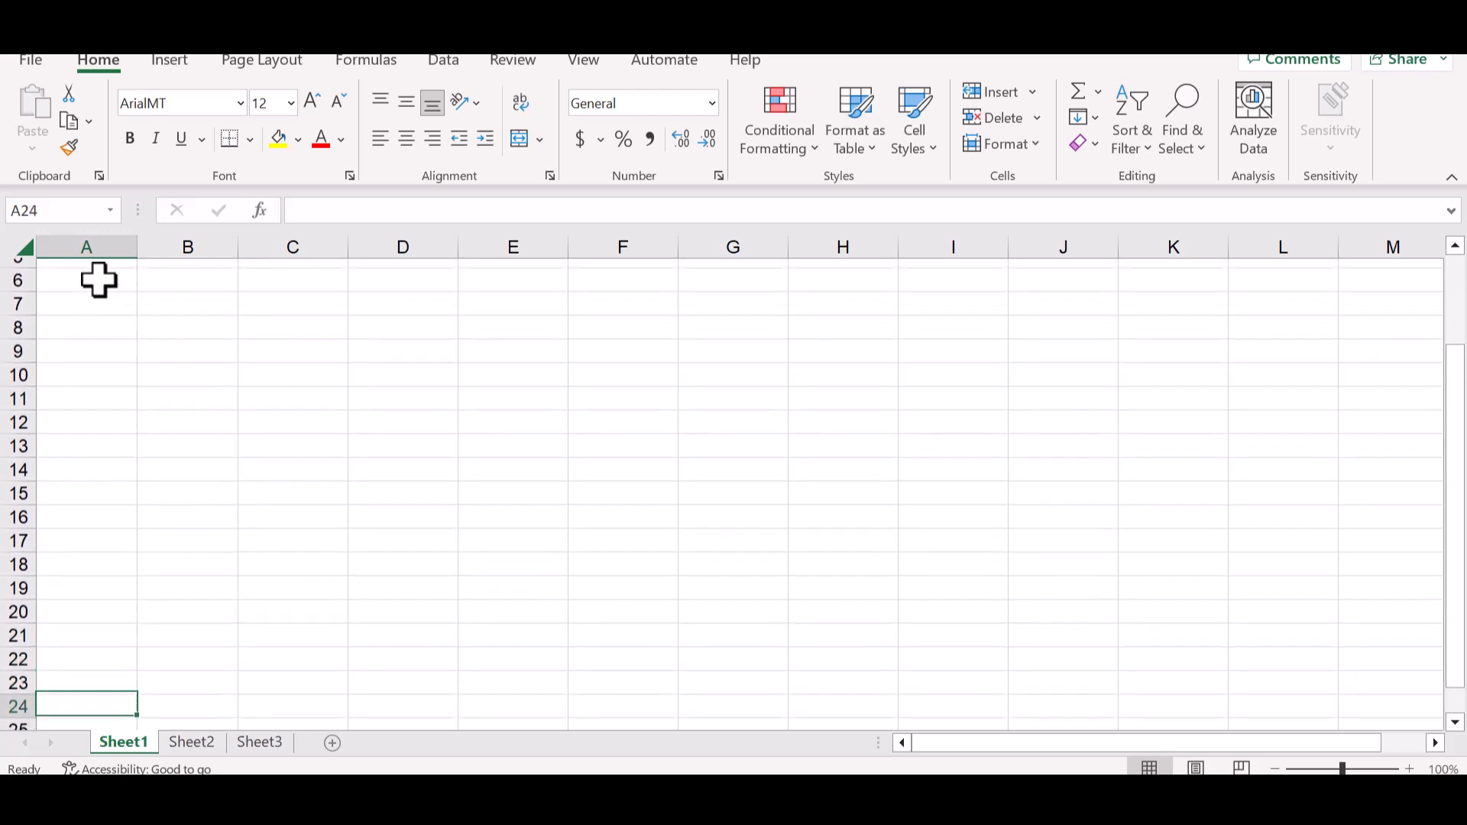
pyautogui.hotkey('ctrl', 'Home')
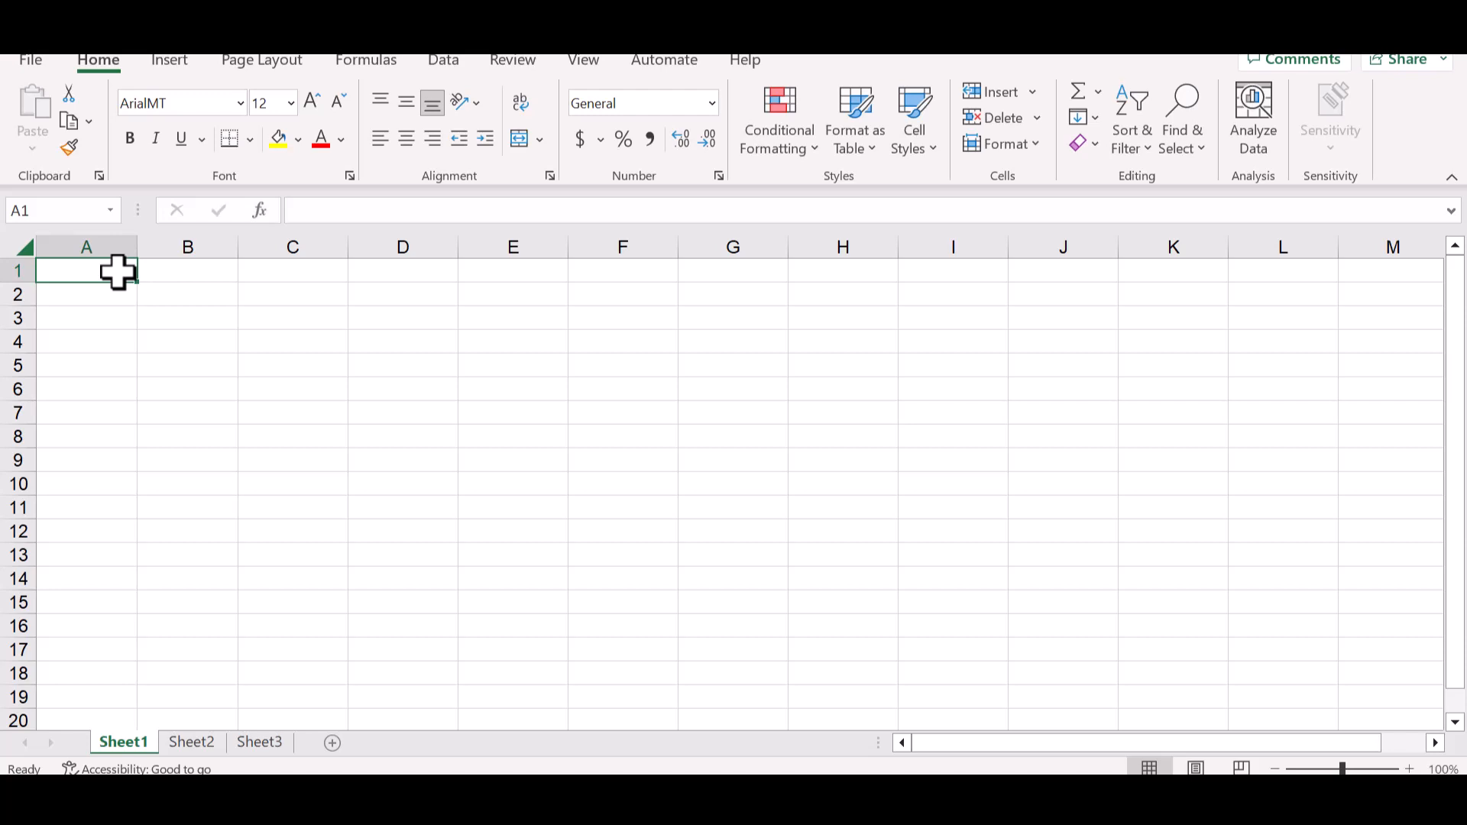
# Select the single cells B1 and B2, followed by the ranges A1:A12, A1:H1 and A1:E15
pyautogui.press('Right')
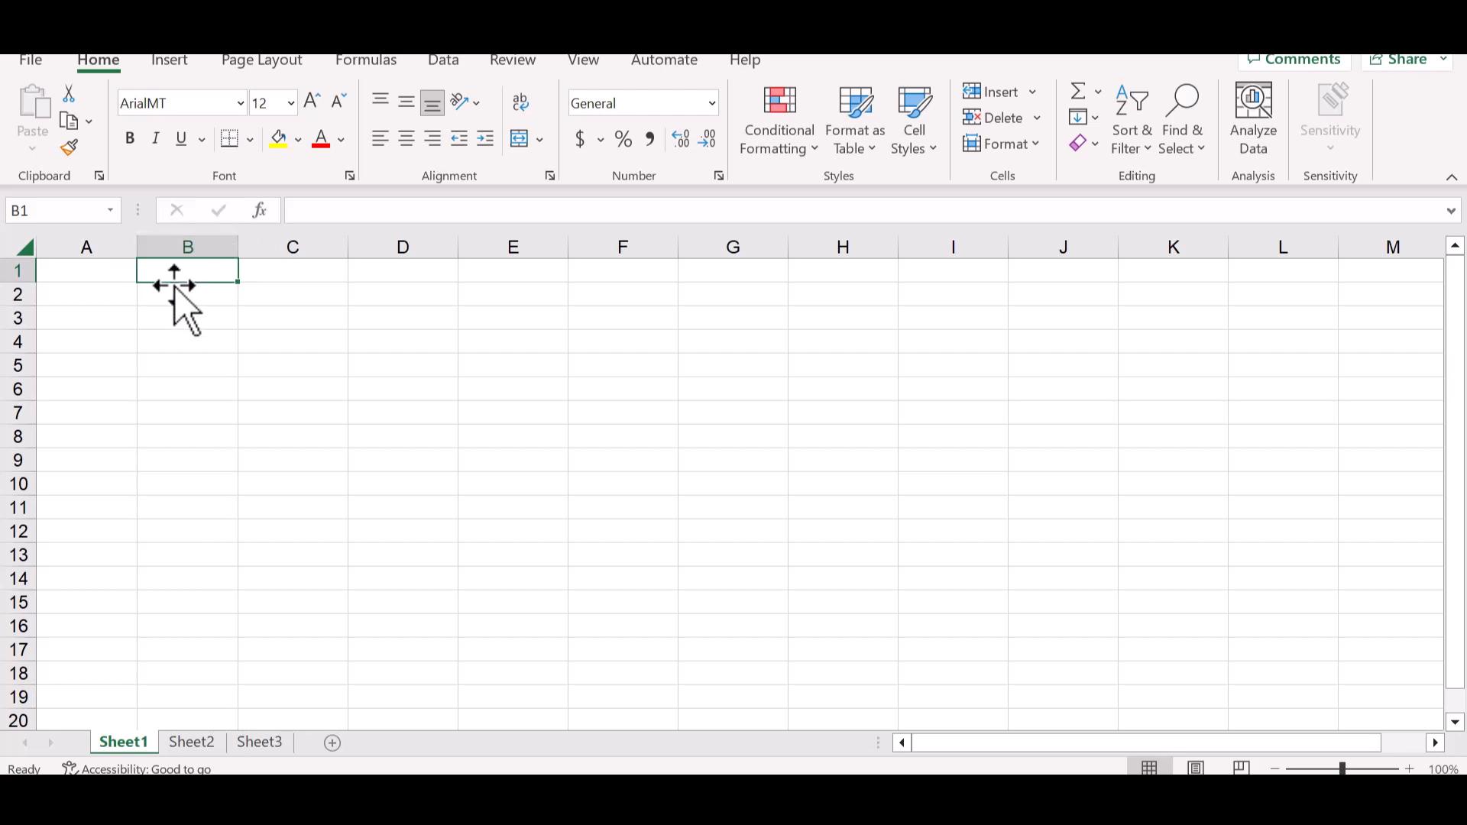
pyautogui.press('Down')
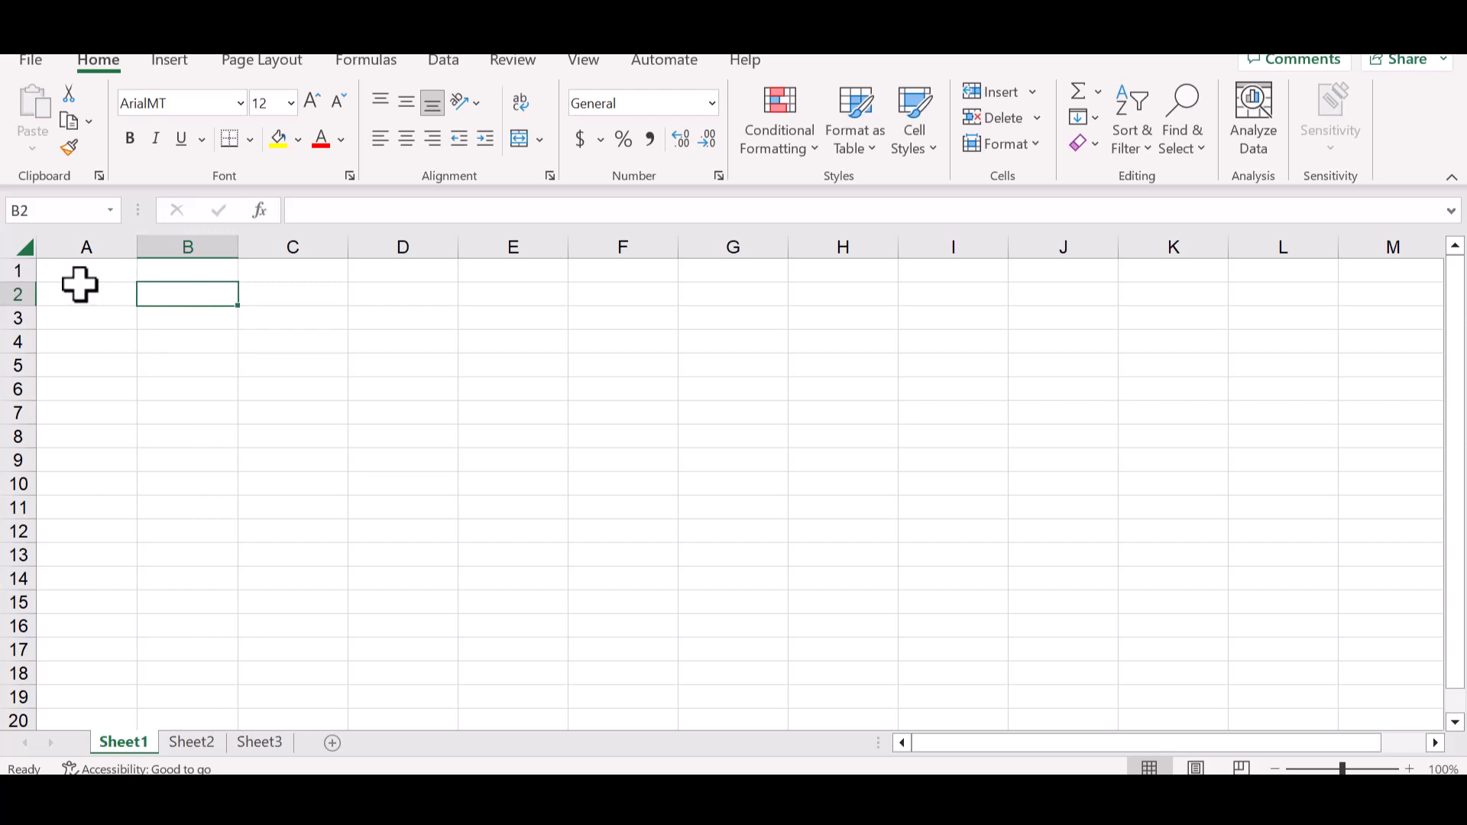
pyautogui.moveTo(95, 268)
pyautogui.mouseDown()
pyautogui.moveTo(92, 540)
pyautogui.moveTo(145, 420)
pyautogui.moveTo(77, 311)
pyautogui.moveTo(68, 268)
pyautogui.mouseUp()
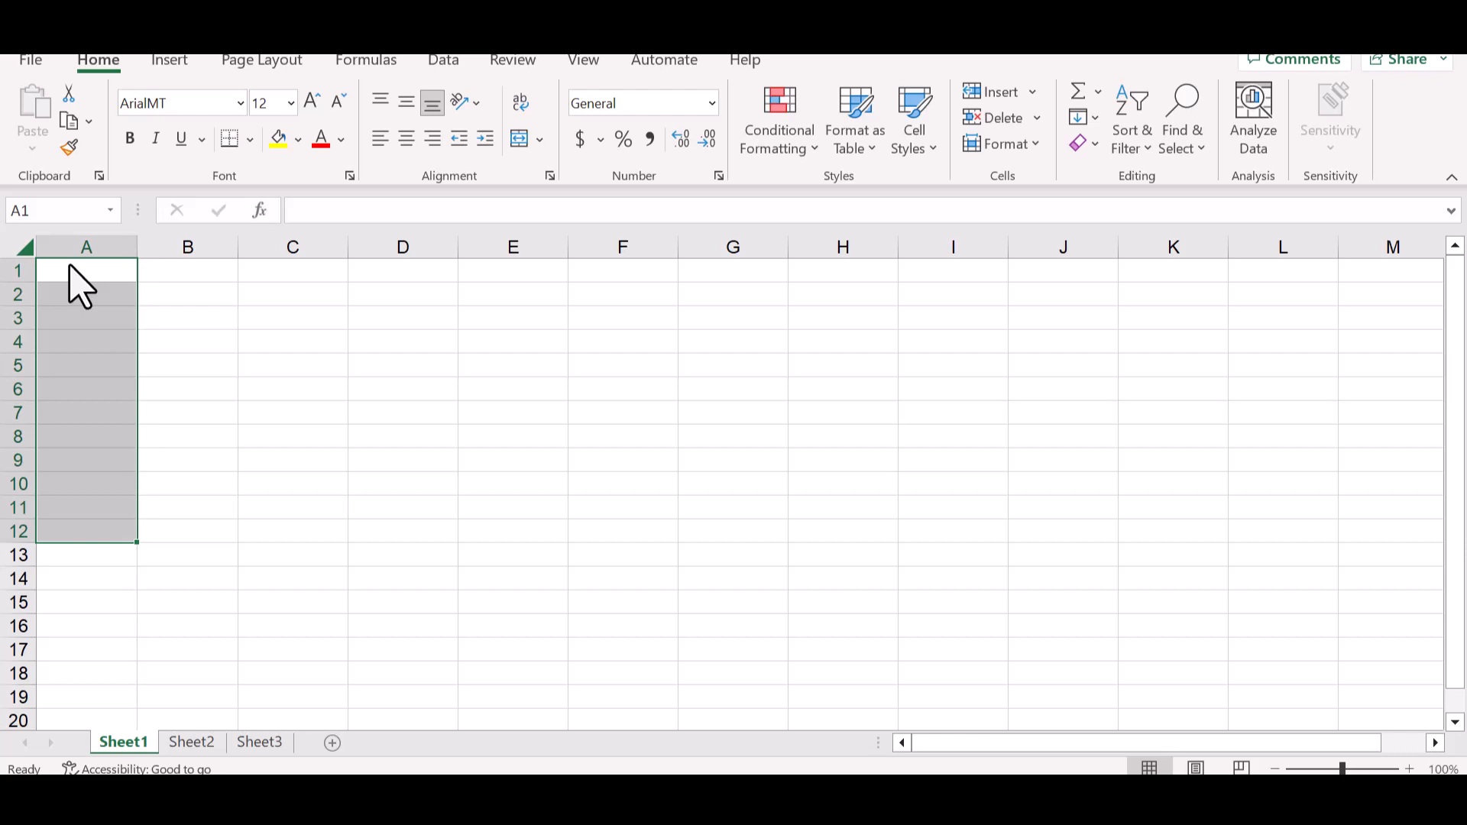
pyautogui.moveTo(68, 266); pyautogui.dragTo(864, 277)
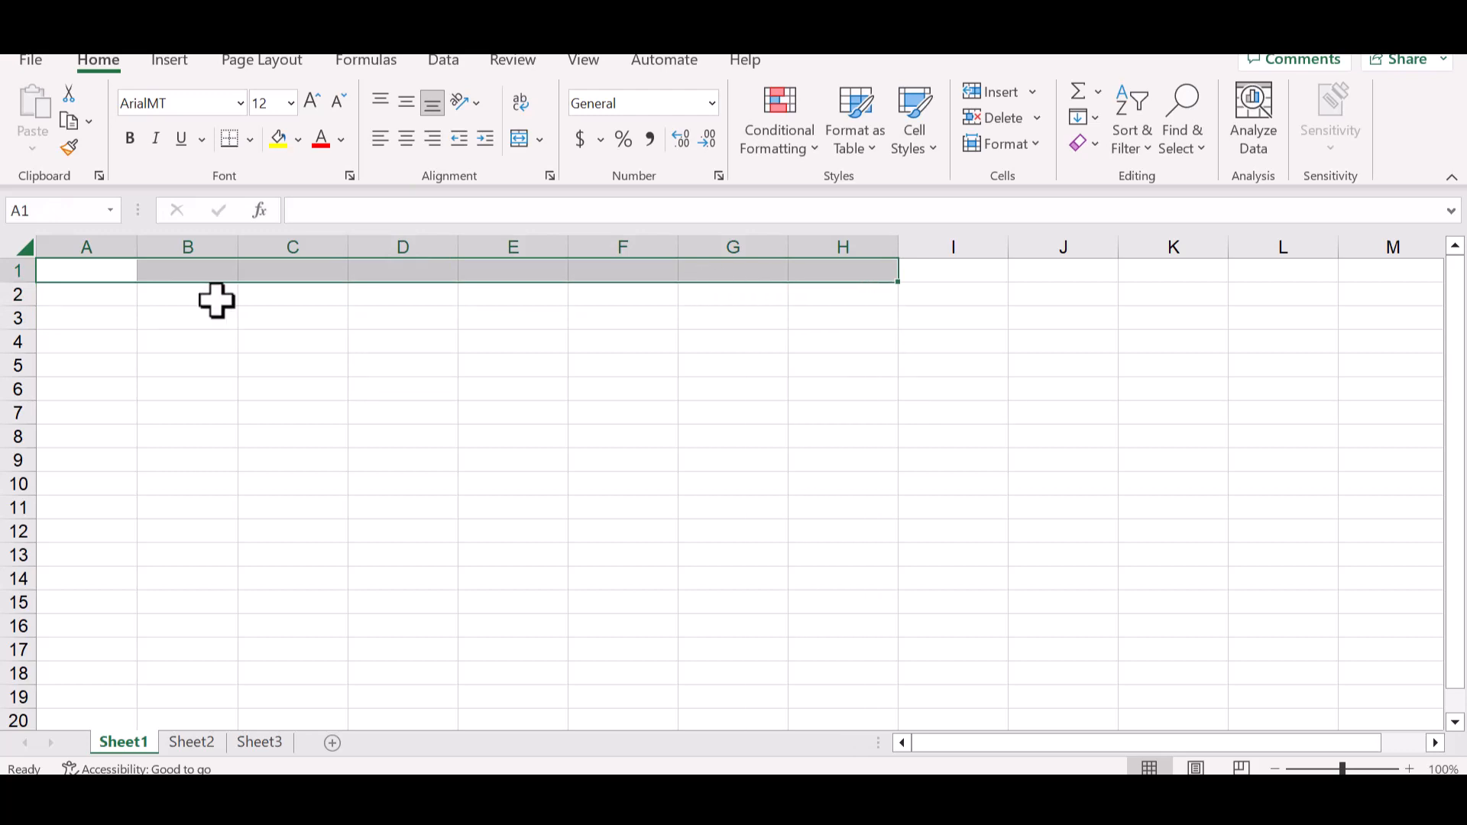
pyautogui.moveTo(95, 277); pyautogui.dragTo(564, 611)
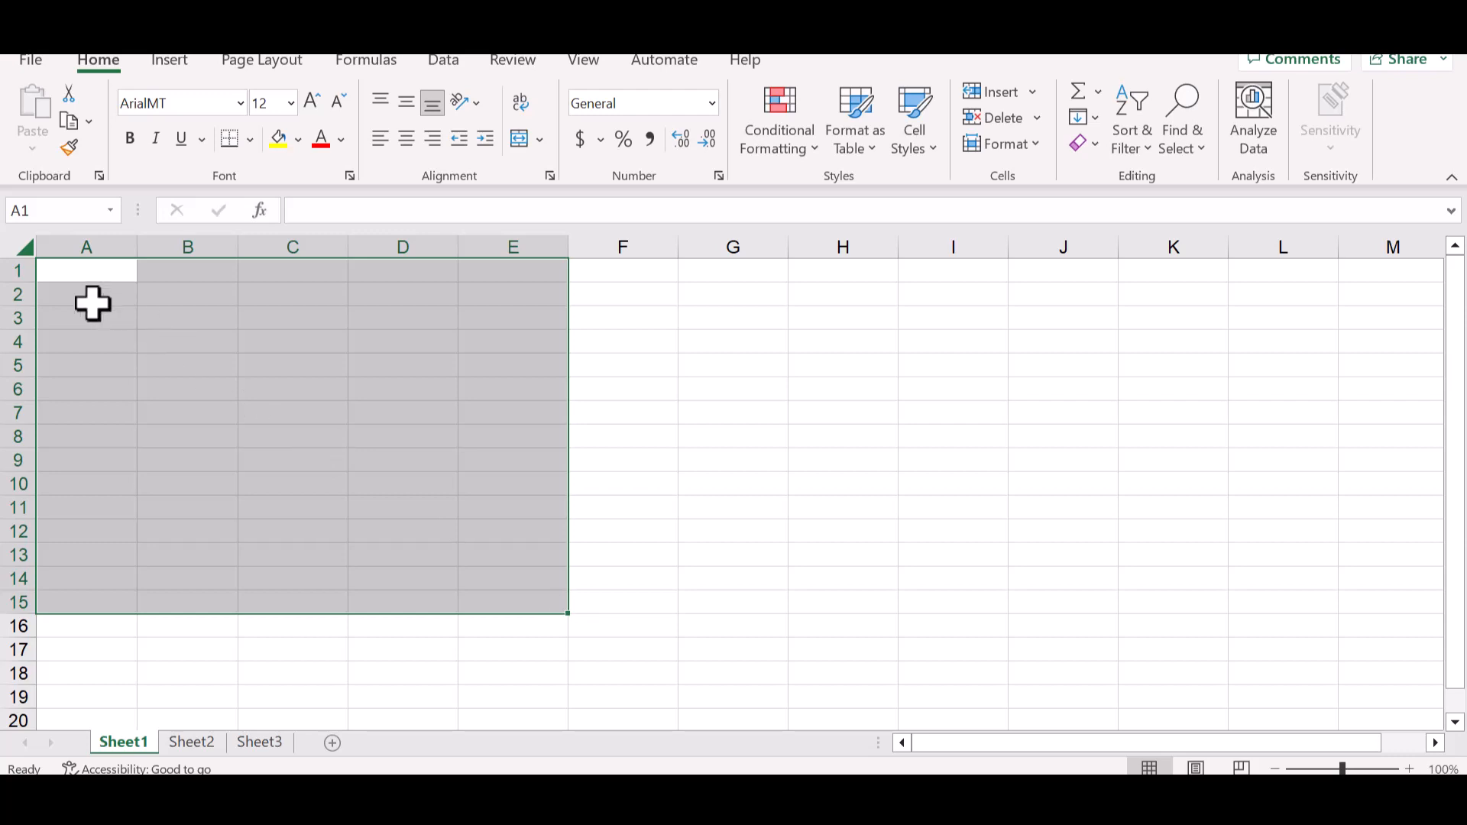
# Enter the column headings "Fake Name" in A1 and "Pocket money" in B1
pyautogui.click(81, 269)
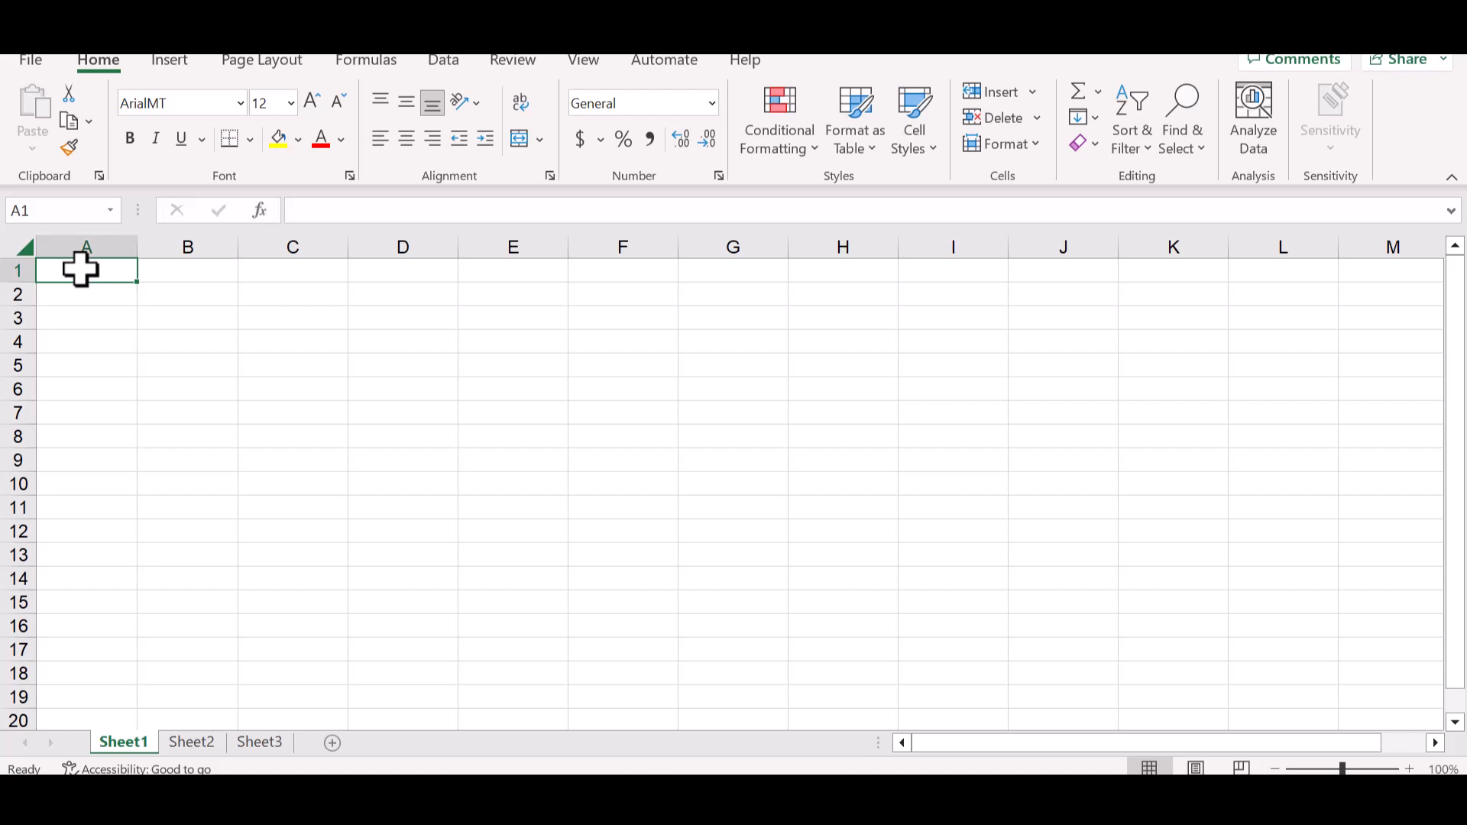
pyautogui.doubleClick(81, 270)
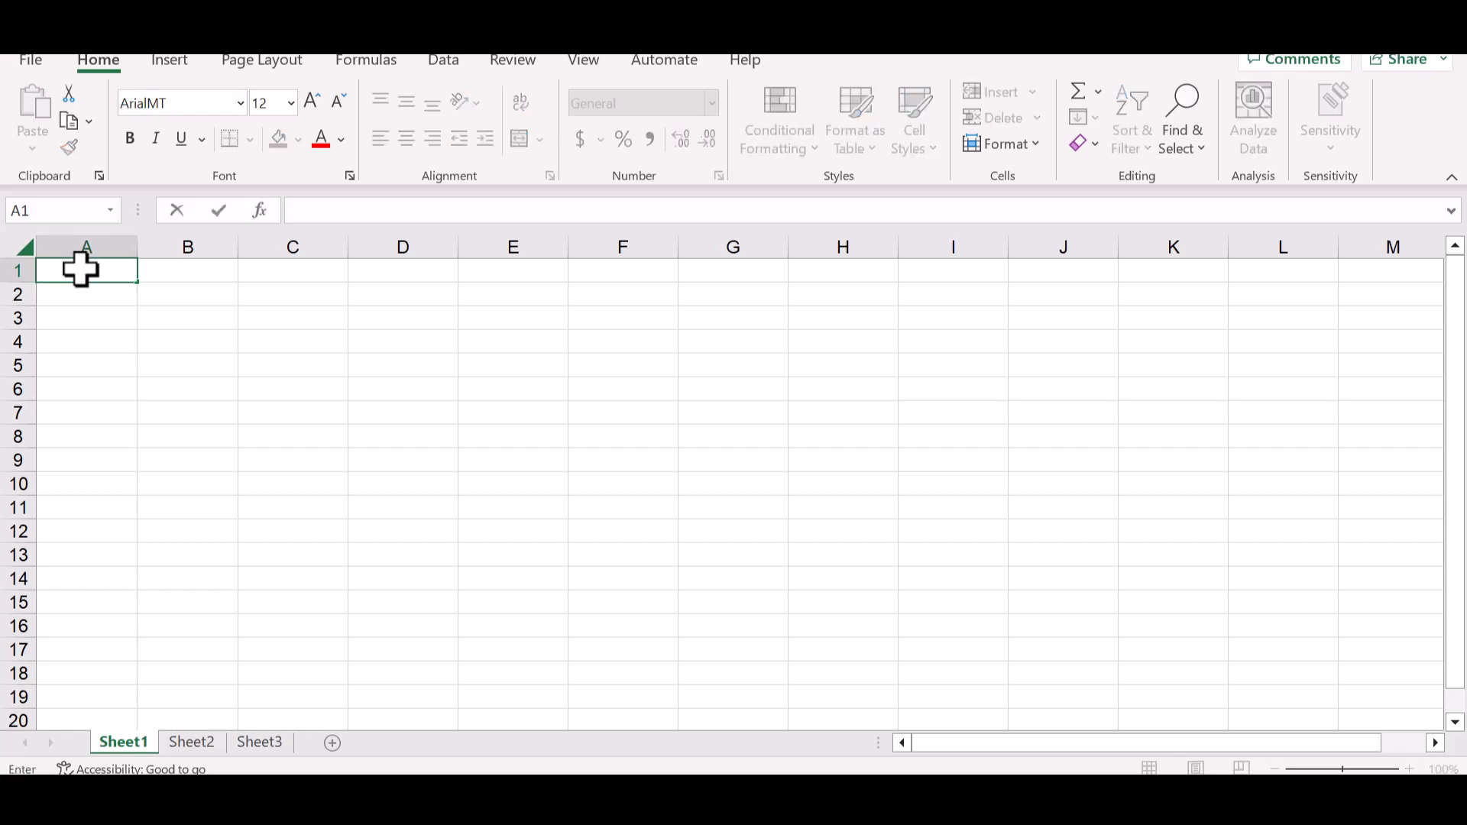
pyautogui.write('Fake Name')
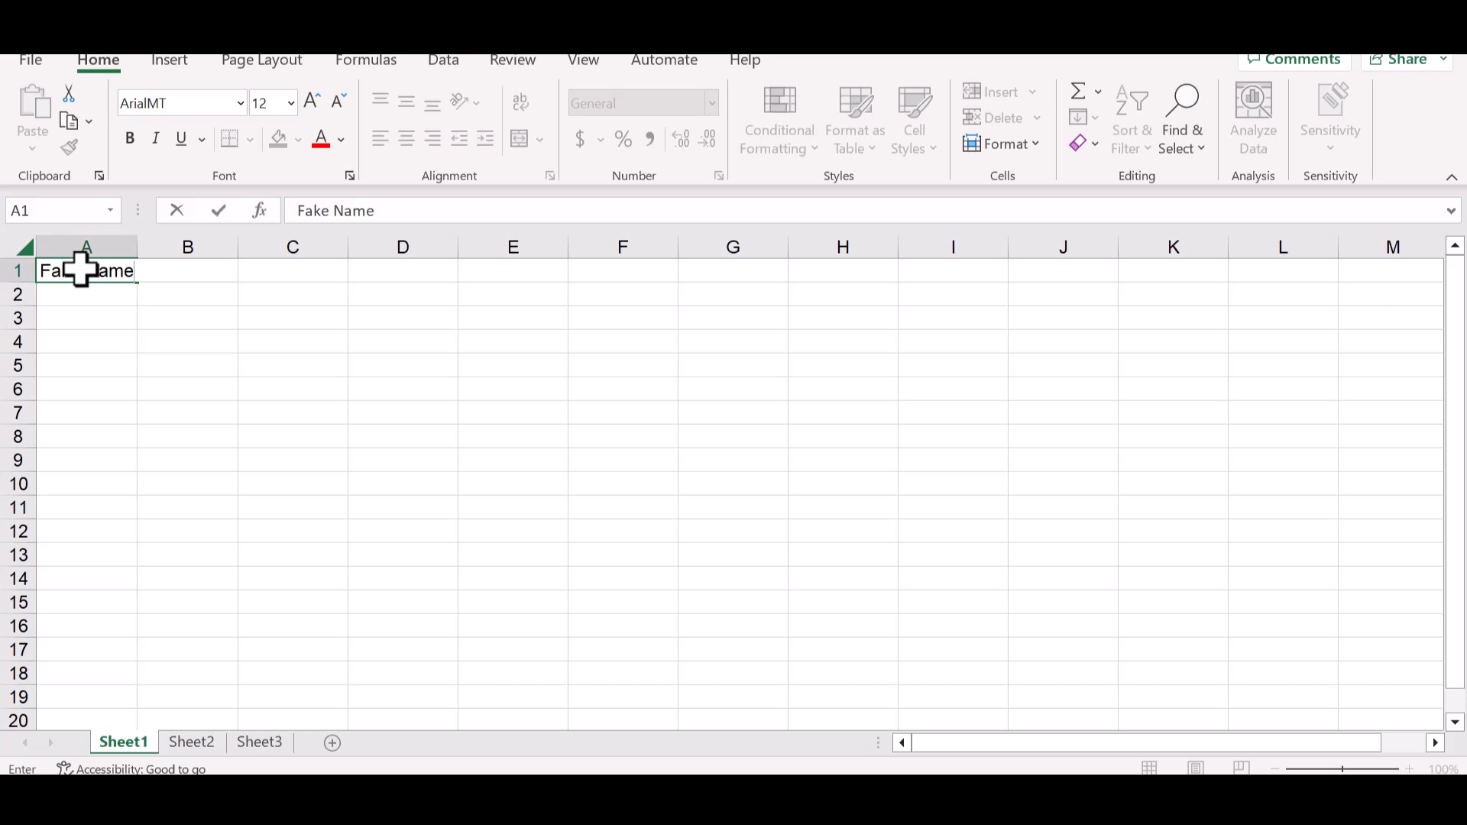
pyautogui.press('Tab')
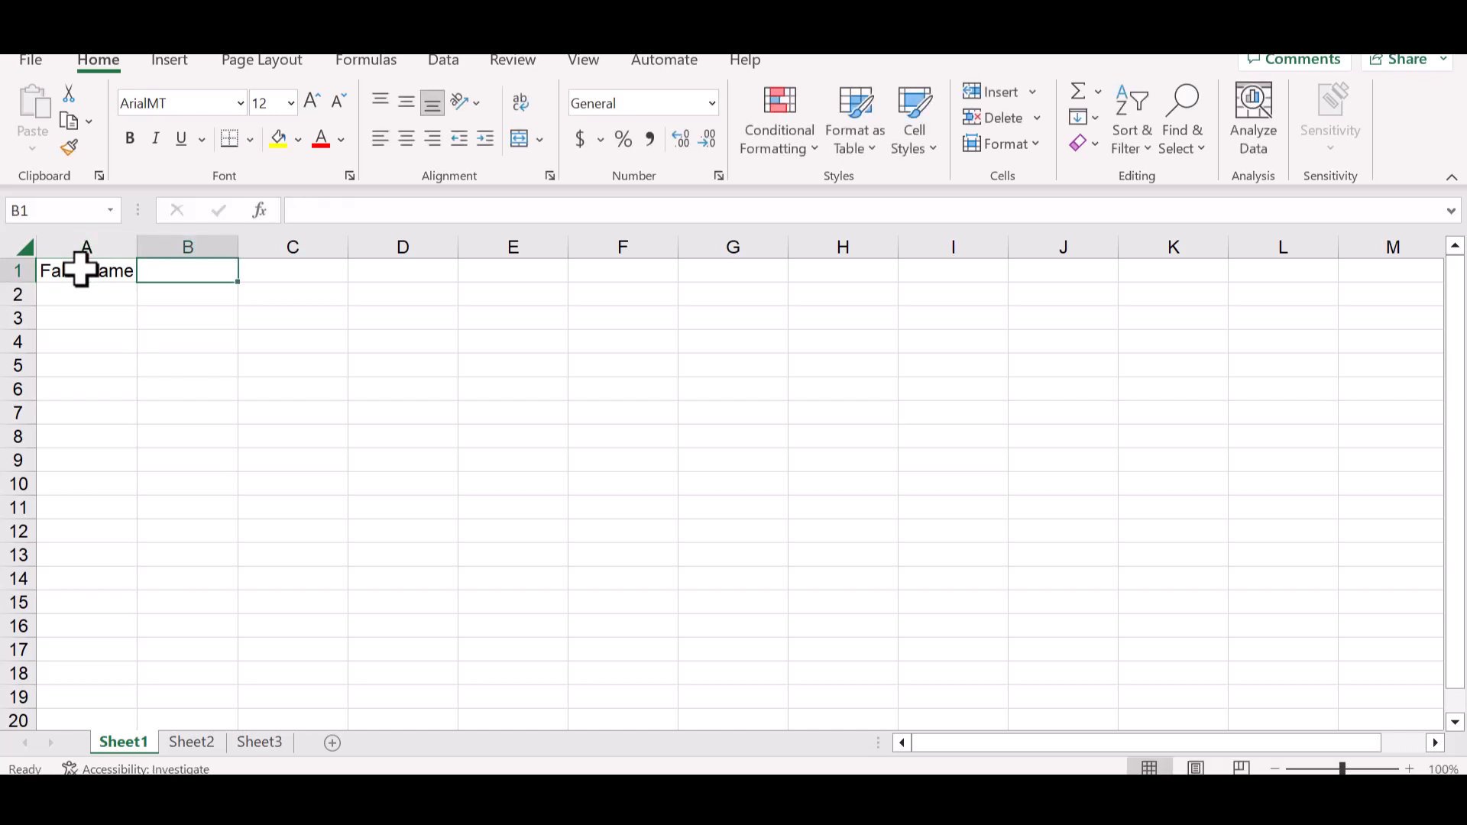
pyautogui.write('Pocke')
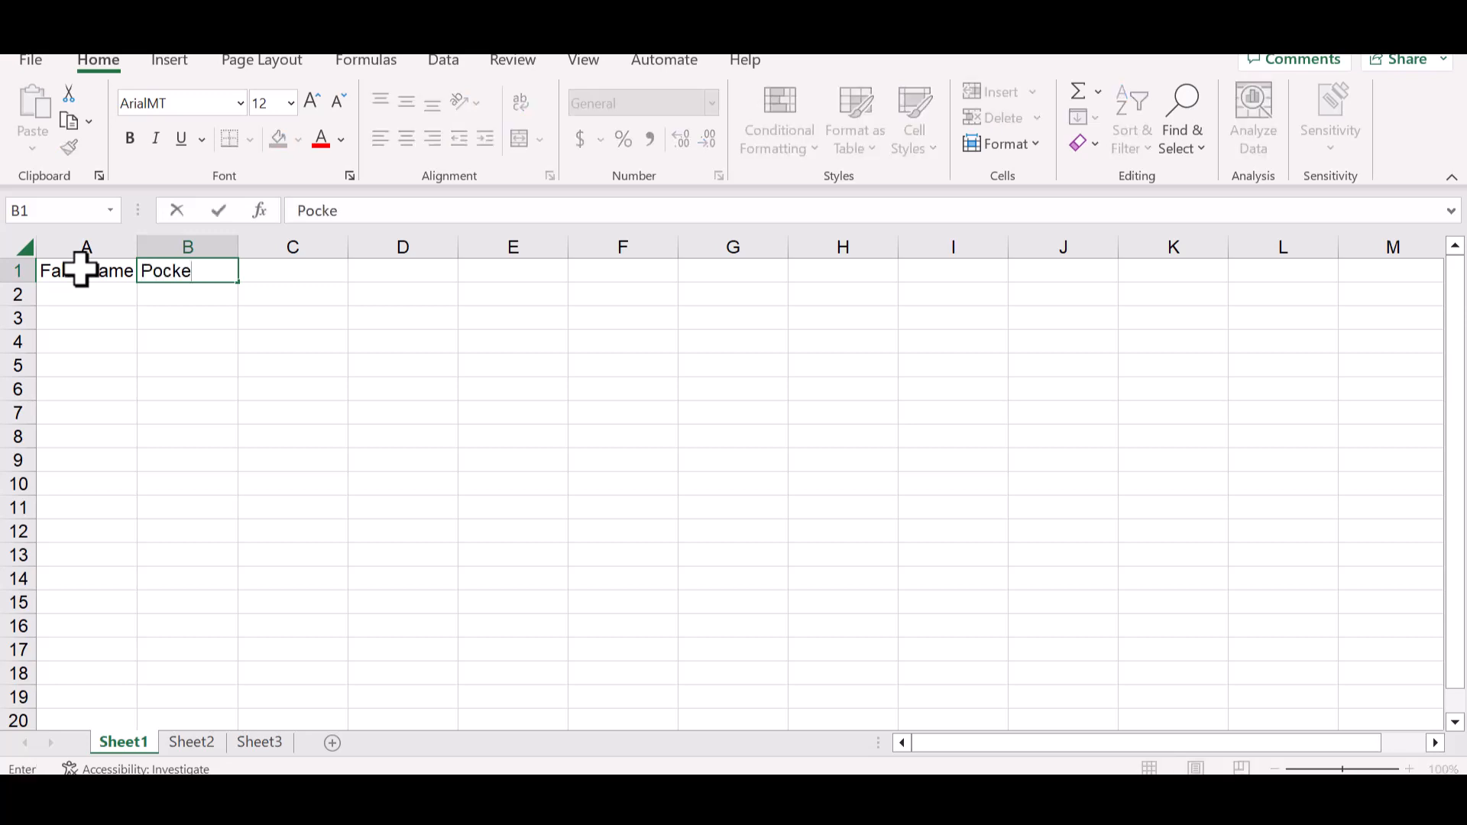
pyautogui.write('t money')
pyautogui.press('Return')
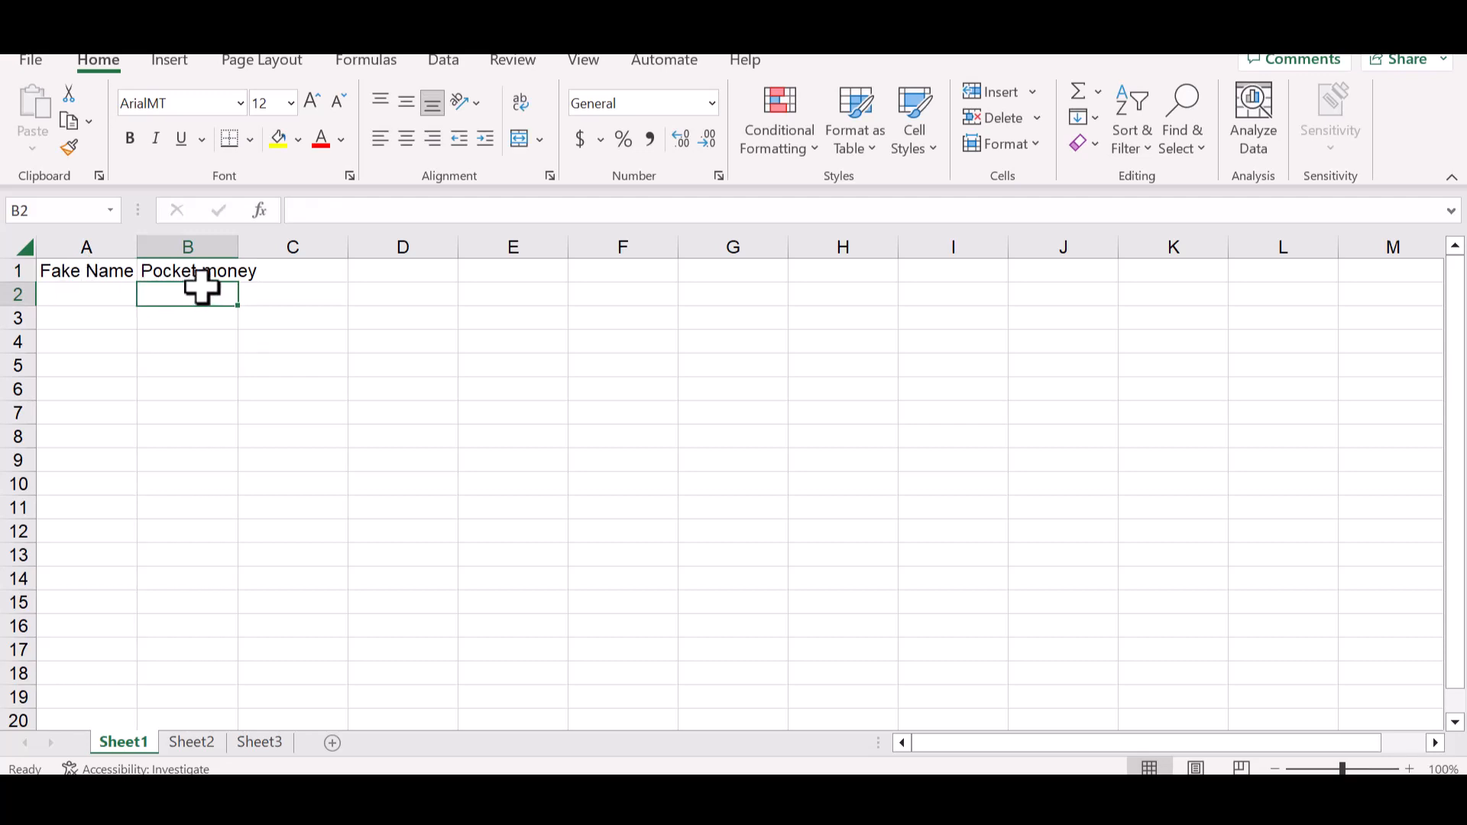
# Paste the copied list of people's names into column A starting at A2, and select cell B2
pyautogui.hotkey('ctrl', 'c')
pyautogui.click(88, 298)
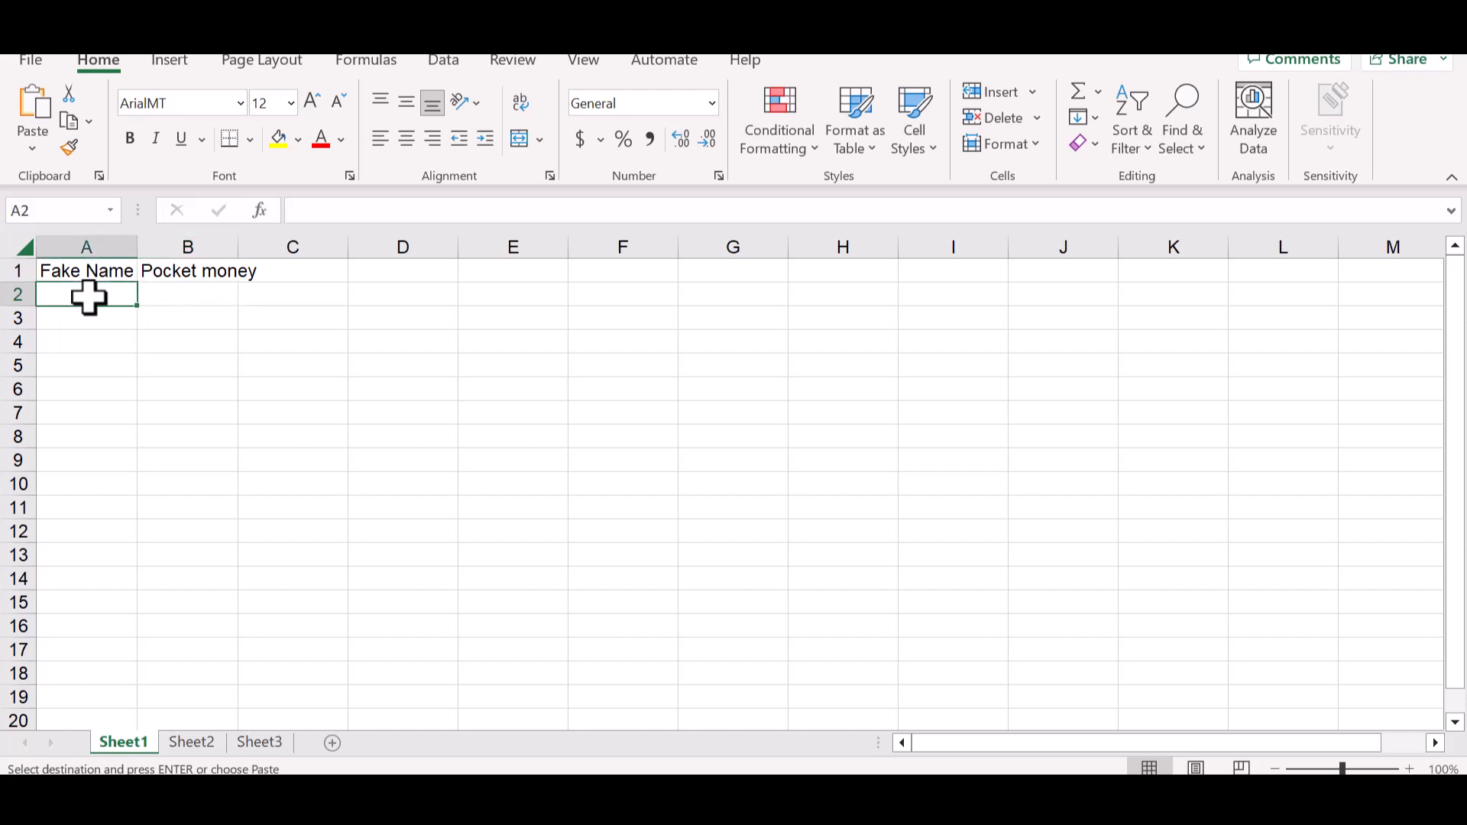
pyautogui.hotkey('ctrl', 'v')
pyautogui.press('ctrl')
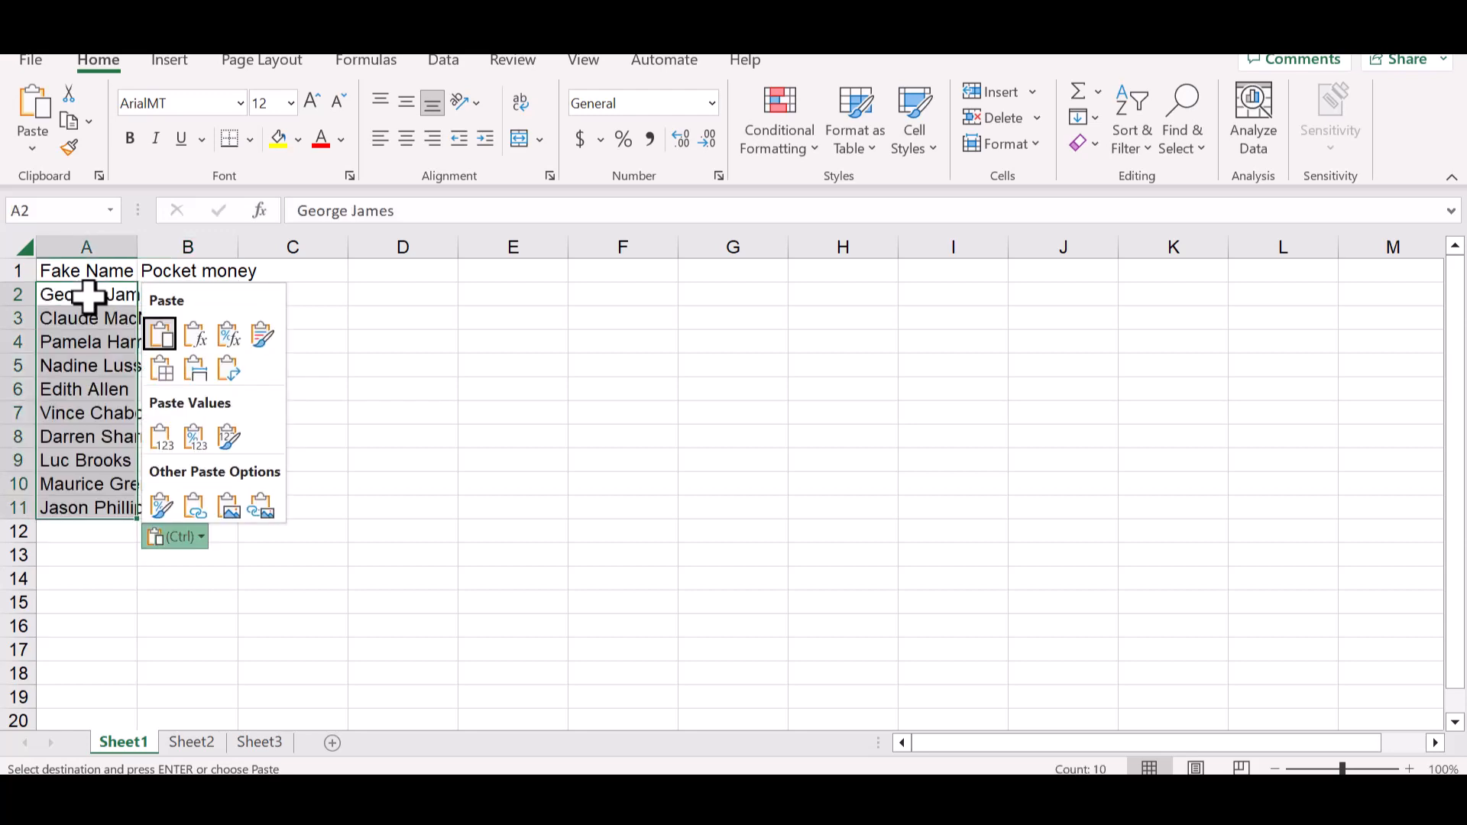
pyautogui.click(319, 331)
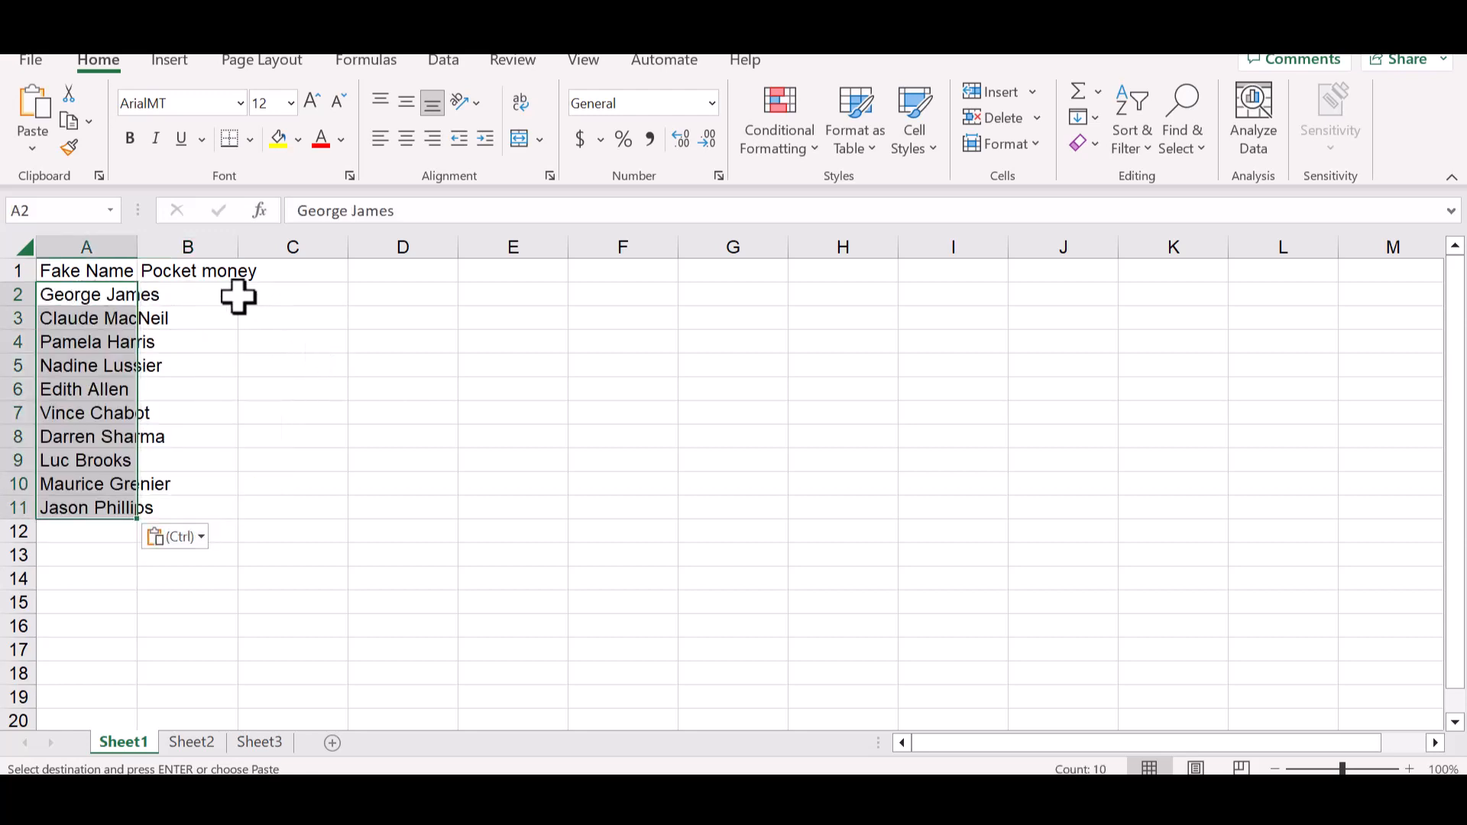
pyautogui.click(200, 294)
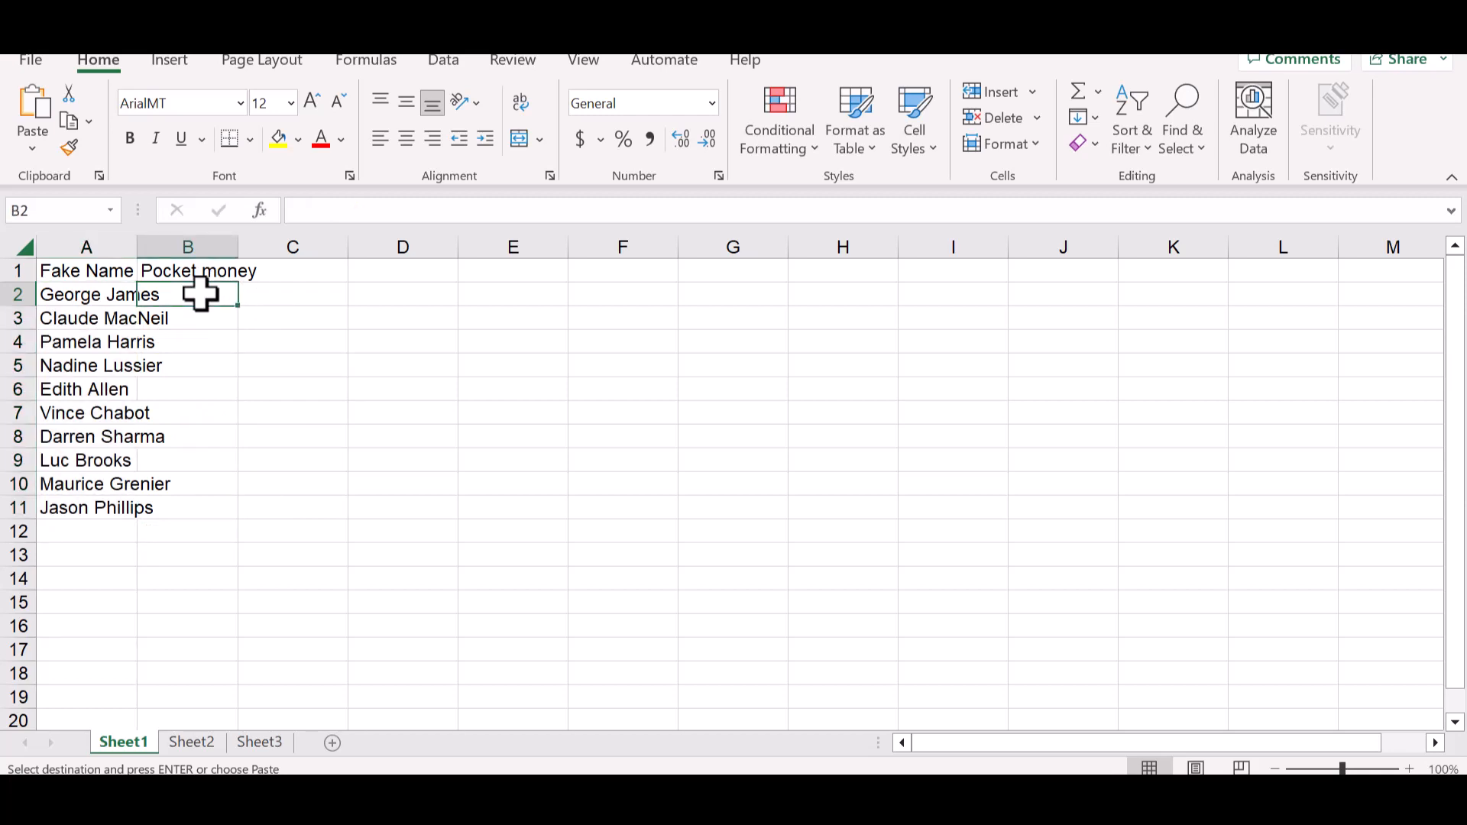
# Paste the copied pocket money amounts into column B starting at B2, and autofit the widths of columns A and B
pyautogui.hotkey('ctrl', 'v')
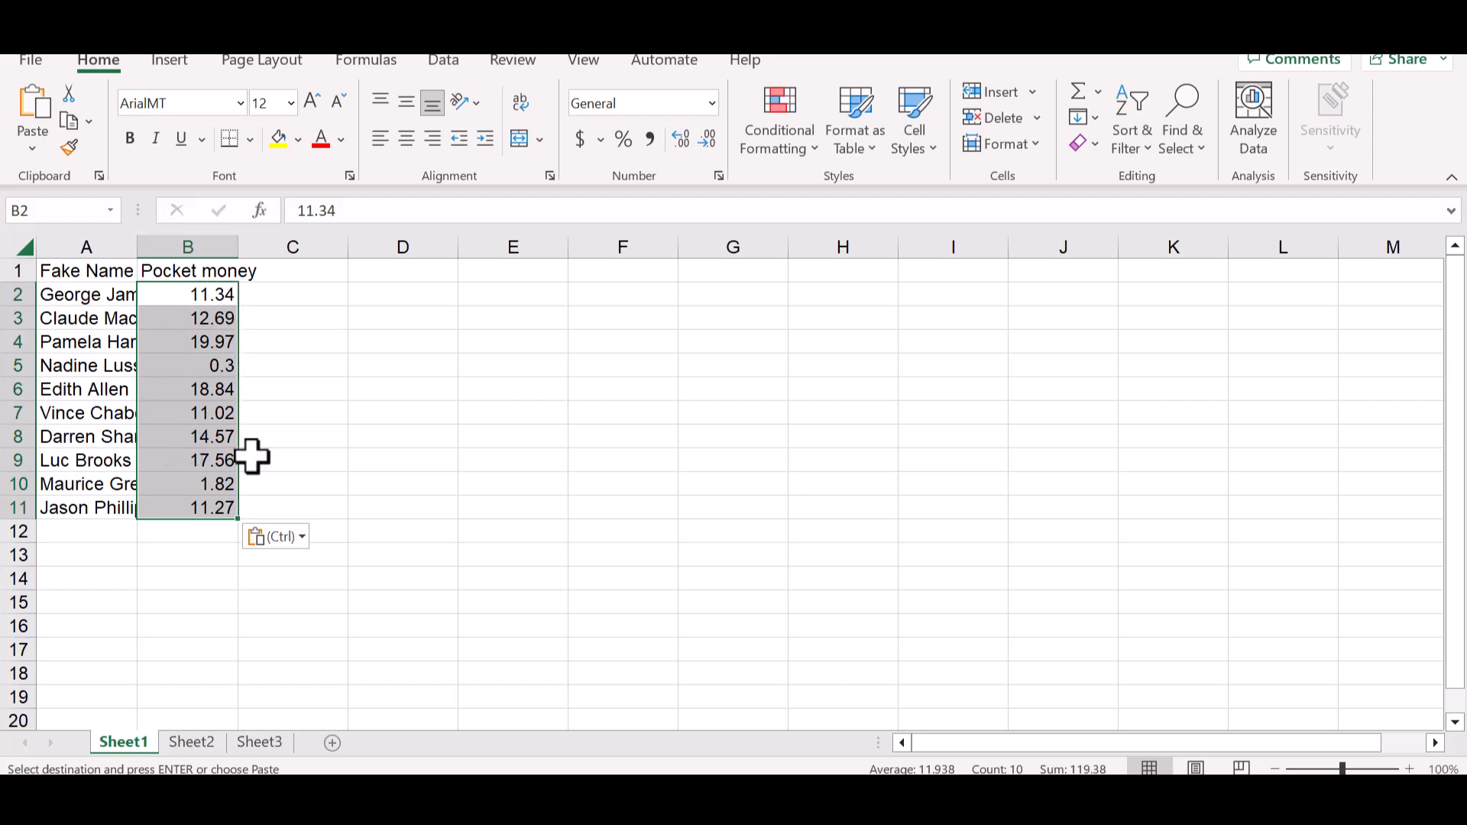
pyautogui.click(350, 417)
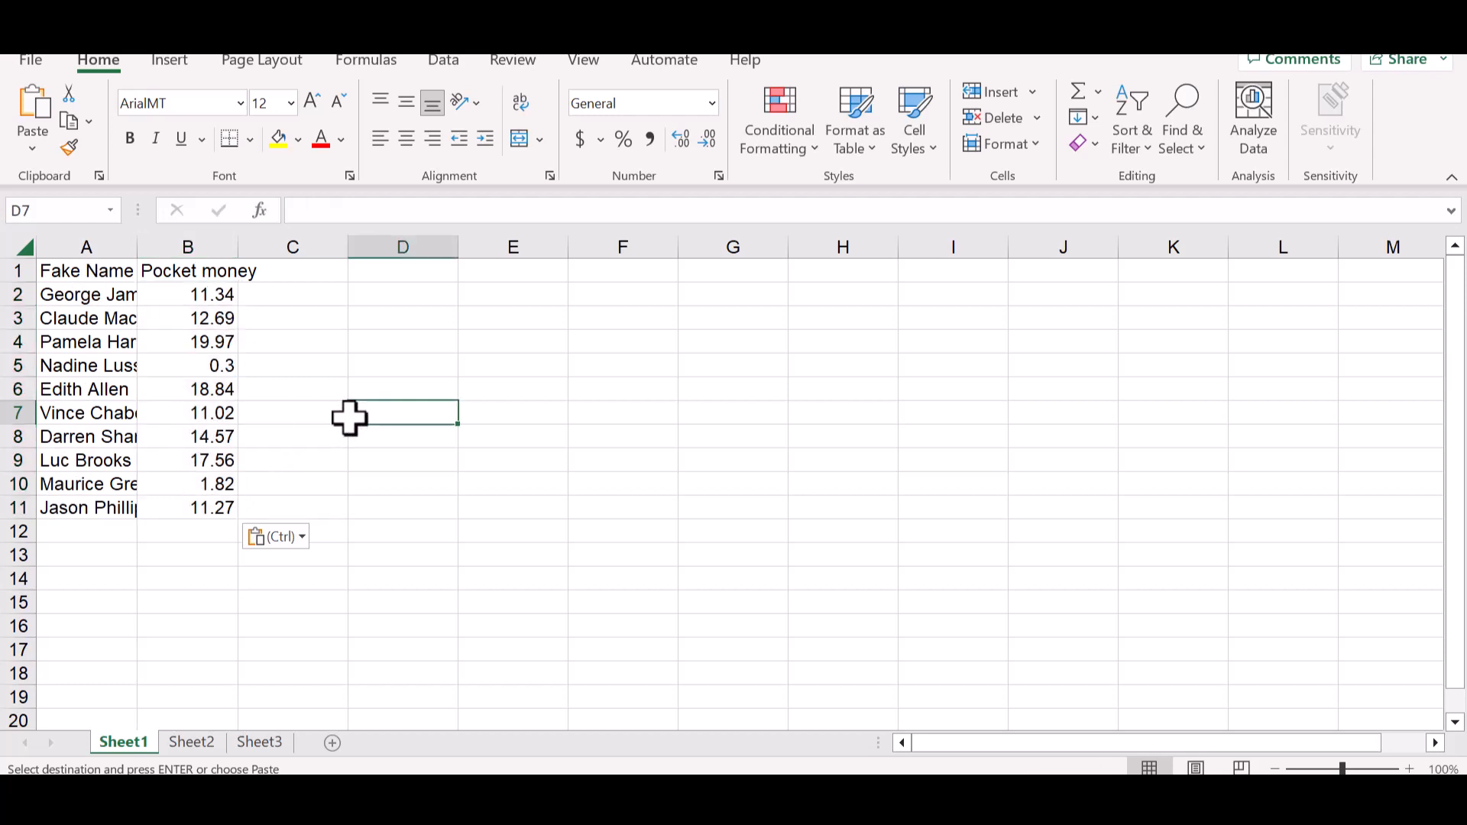
pyautogui.click(305, 396)
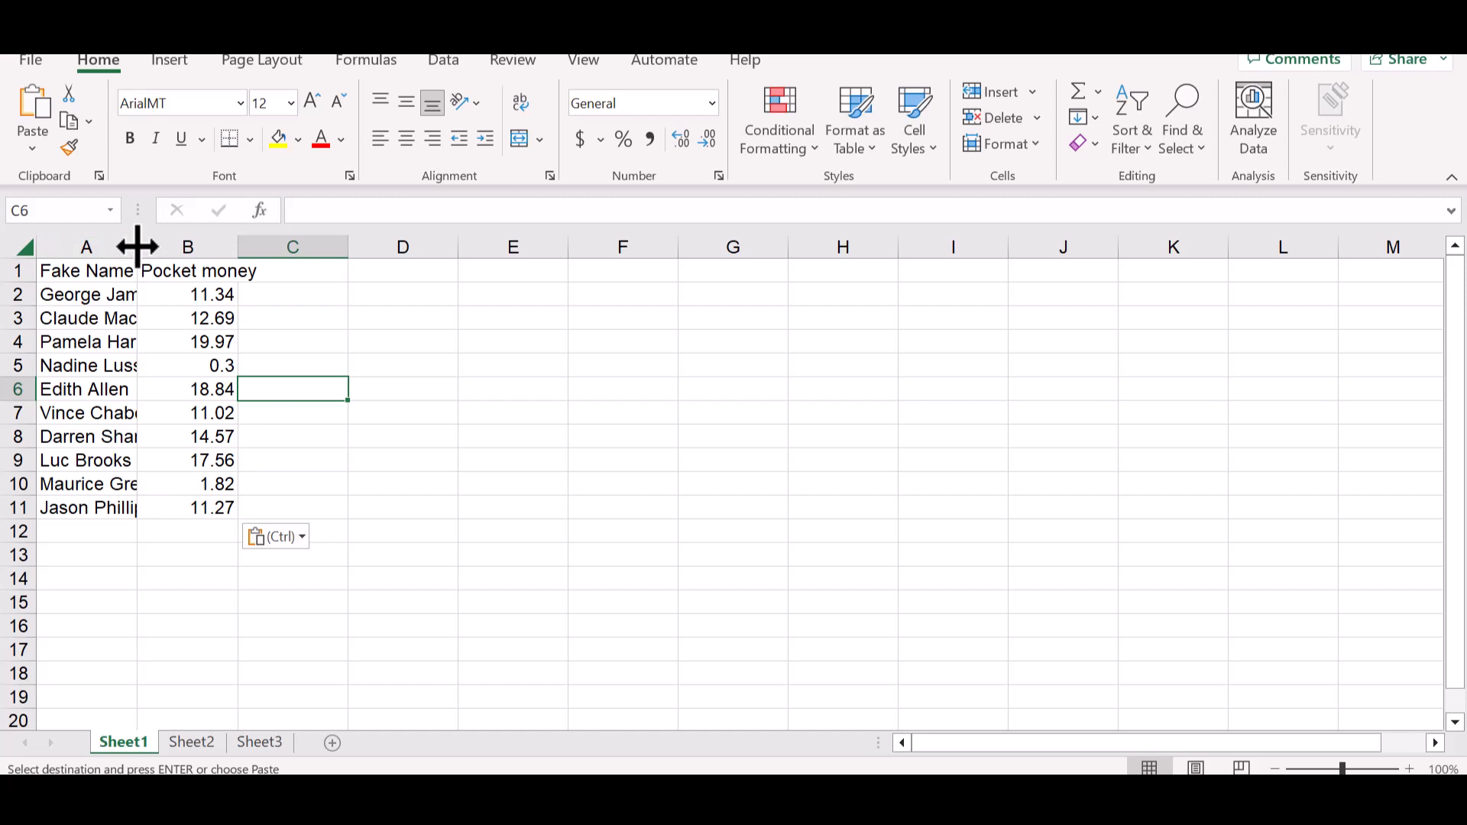
pyautogui.doubleClick(138, 246)
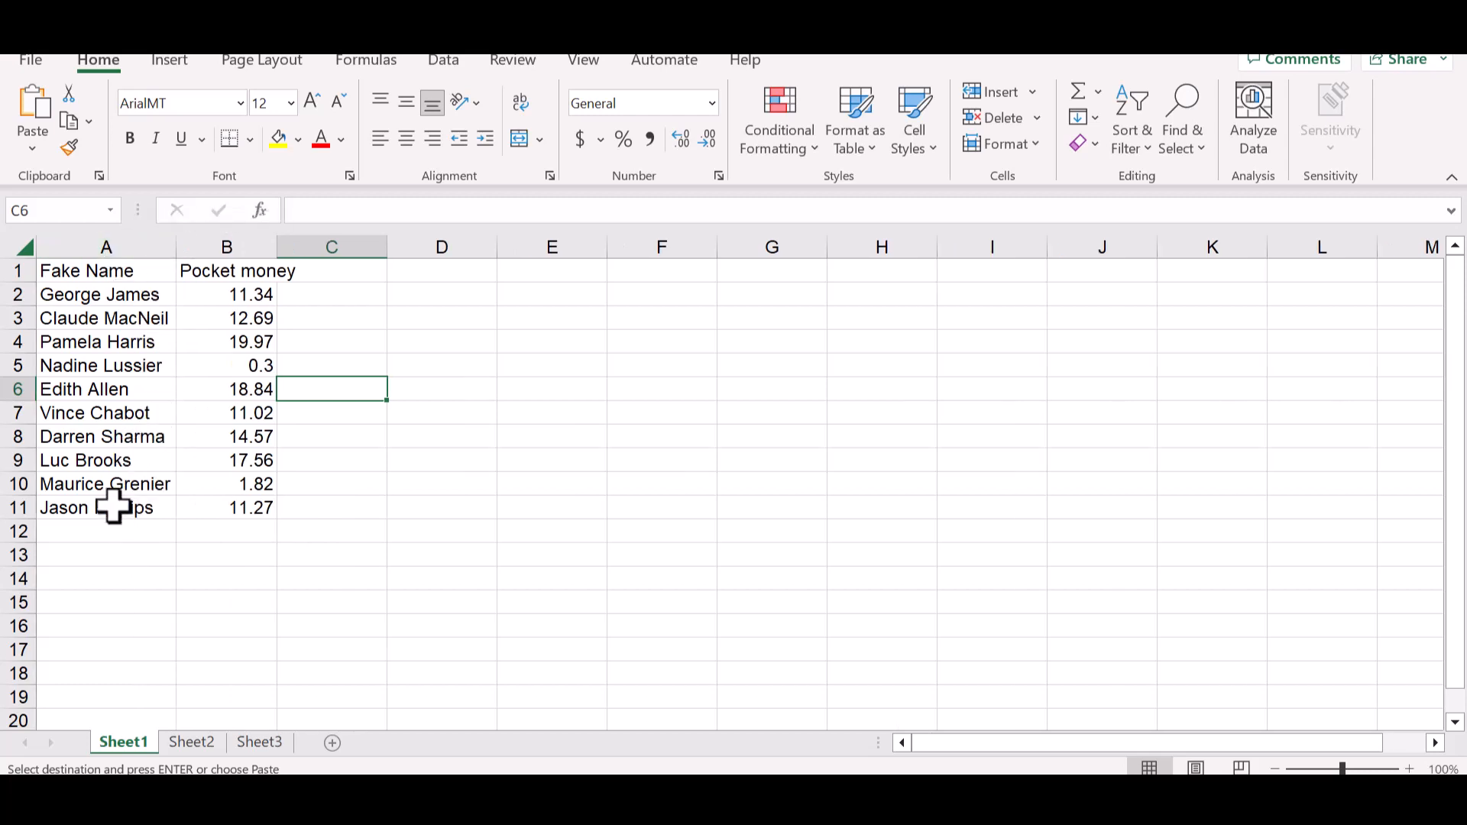
pyautogui.doubleClick(277, 246)
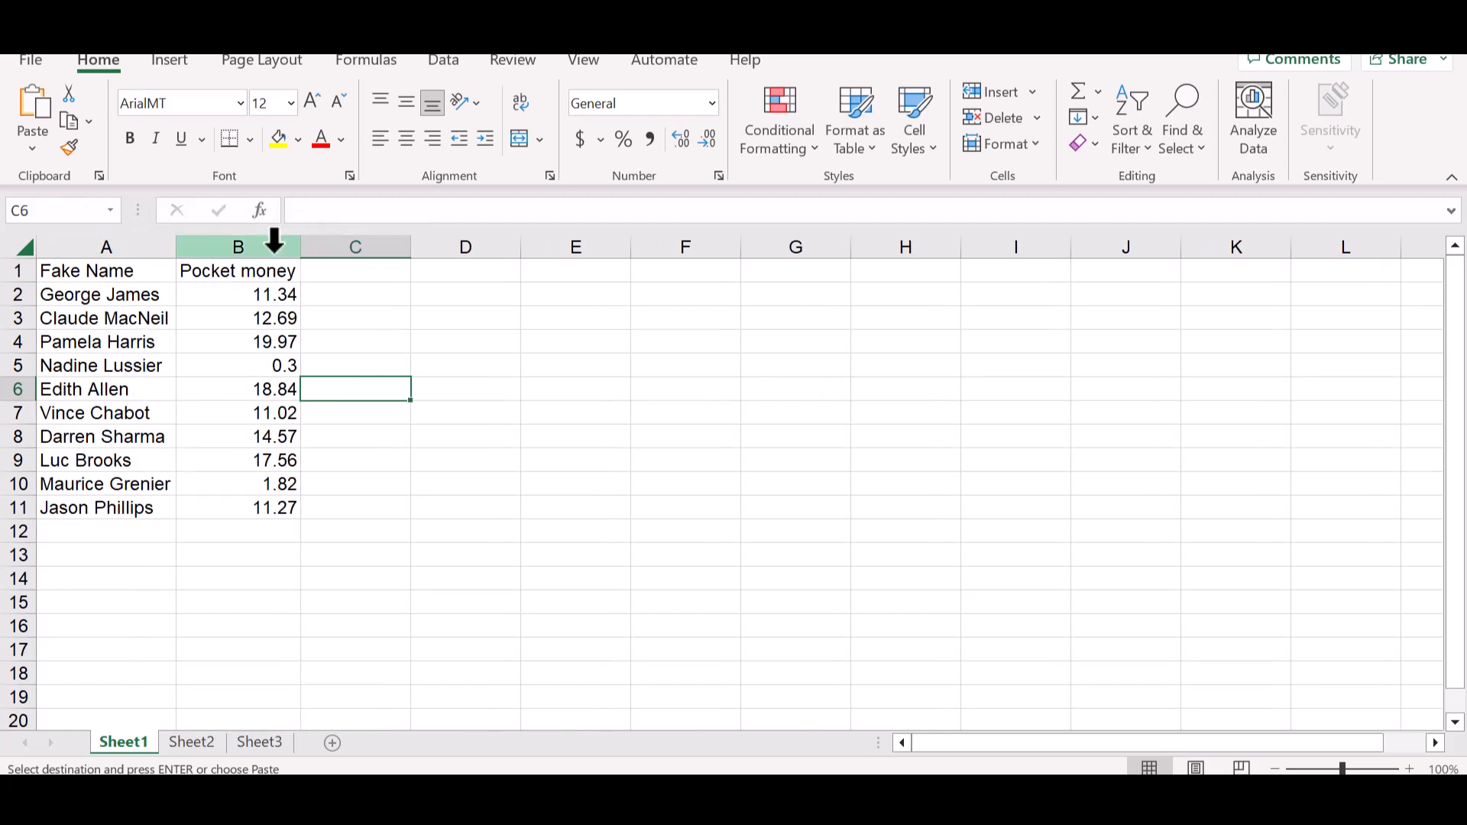
# Make the whole heading row 1 bold
pyautogui.click(13, 269)
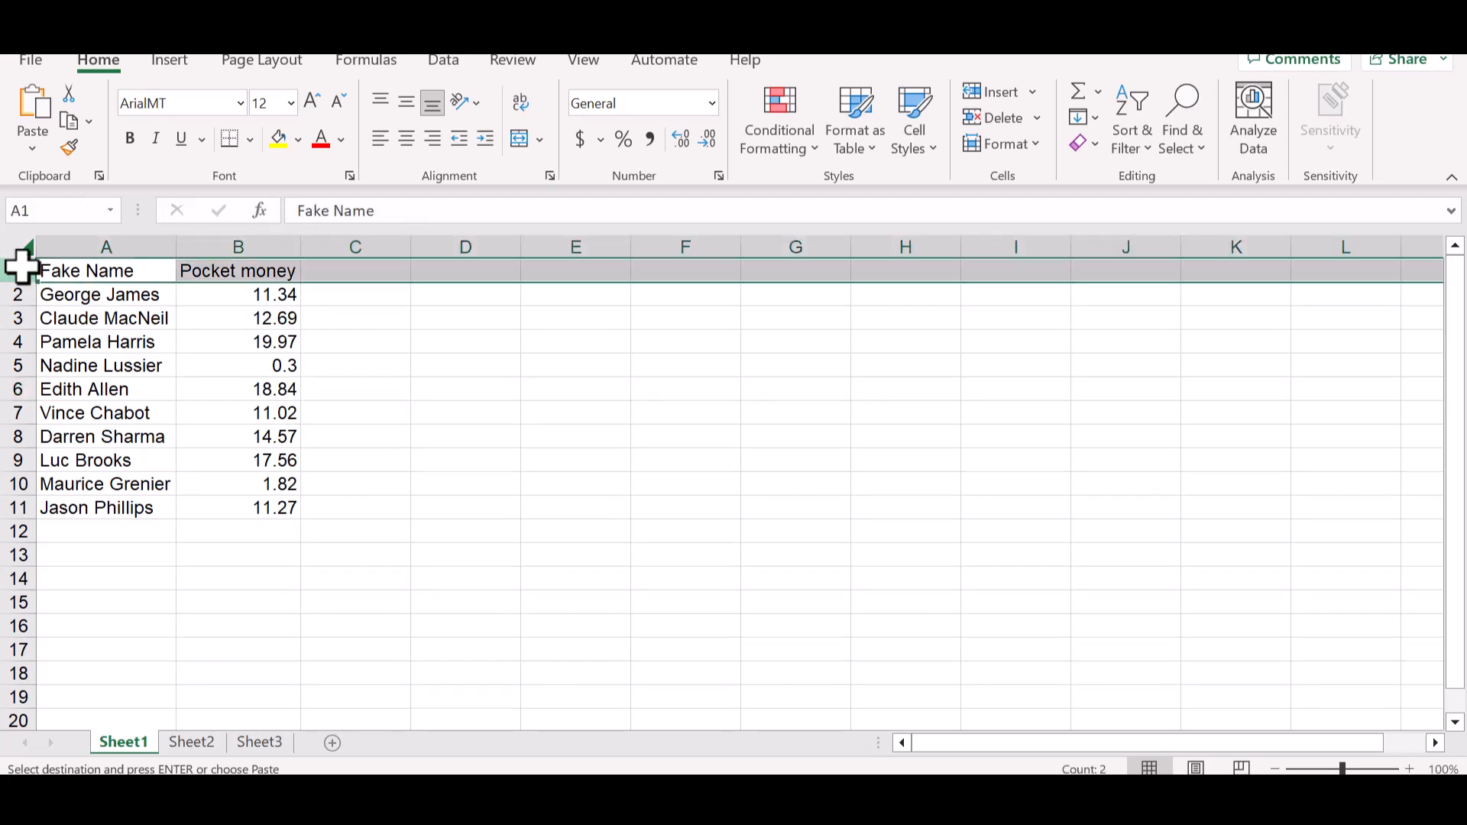
pyautogui.click(130, 139)
pyautogui.click(237, 529)
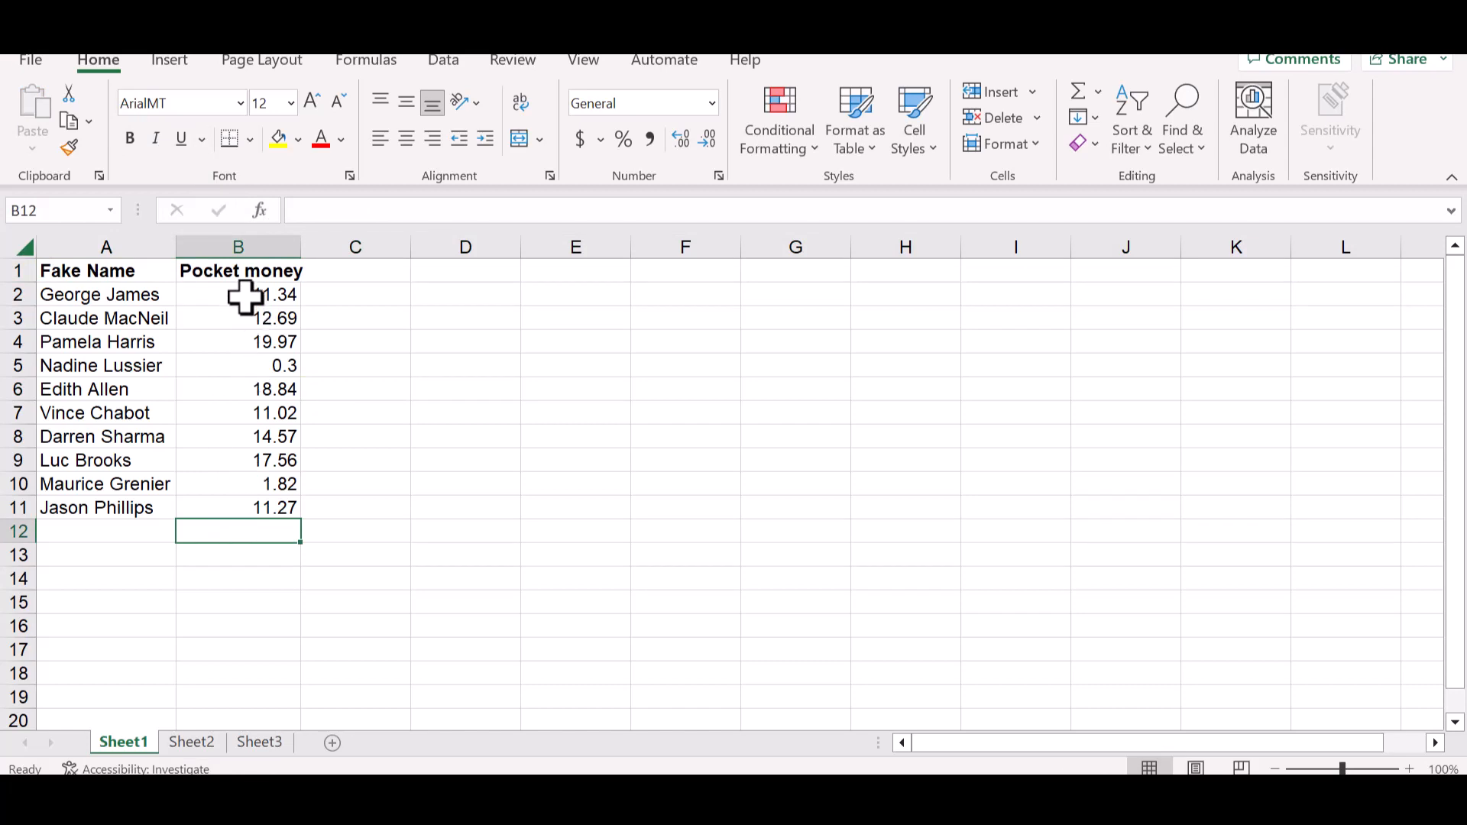
# Format the amounts in B2:B11 with the dollar Accounting number format and the standard green font color
pyautogui.moveTo(245, 295); pyautogui.dragTo(233, 512)
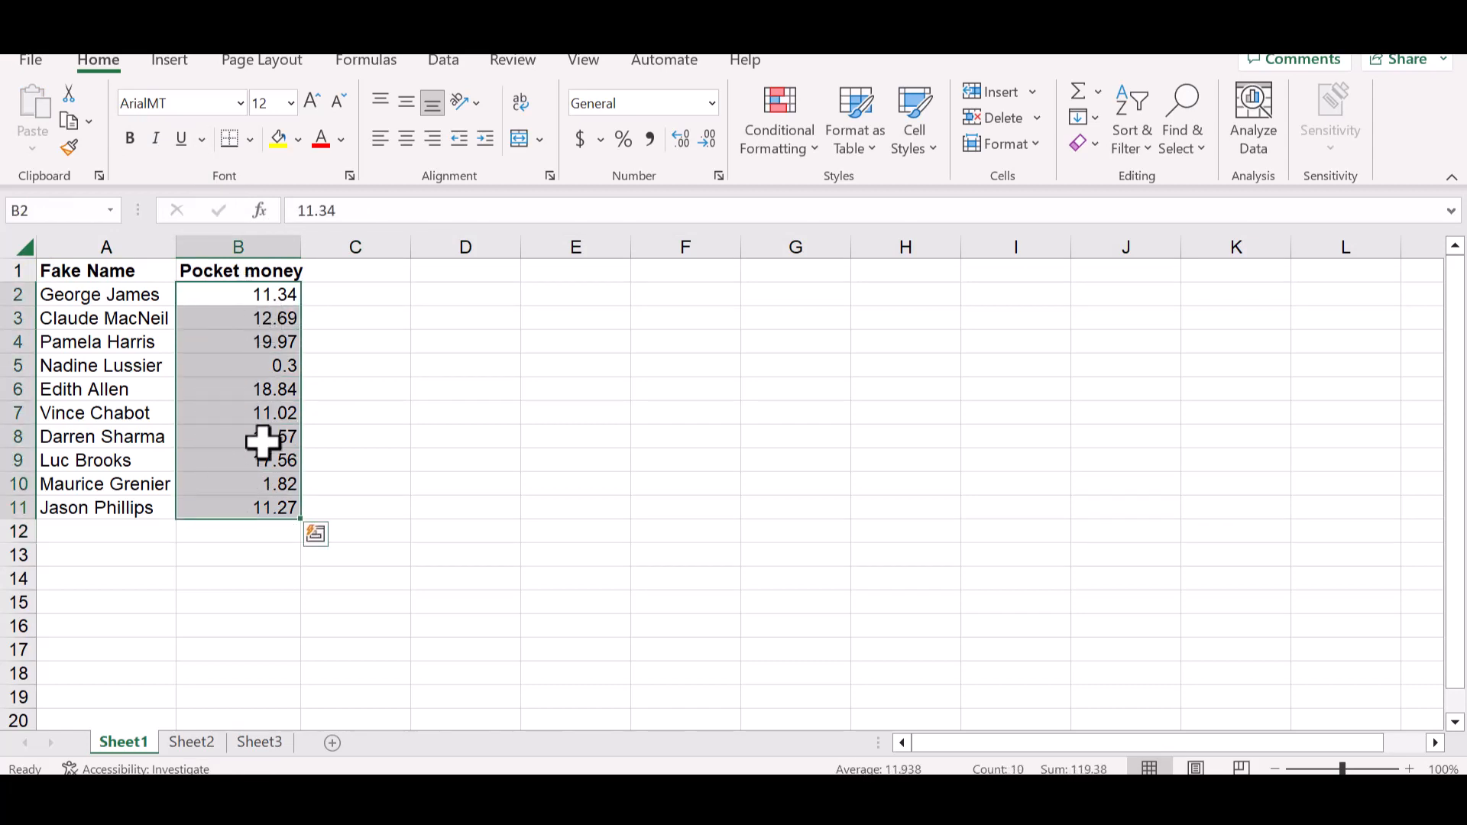
pyautogui.click(582, 139)
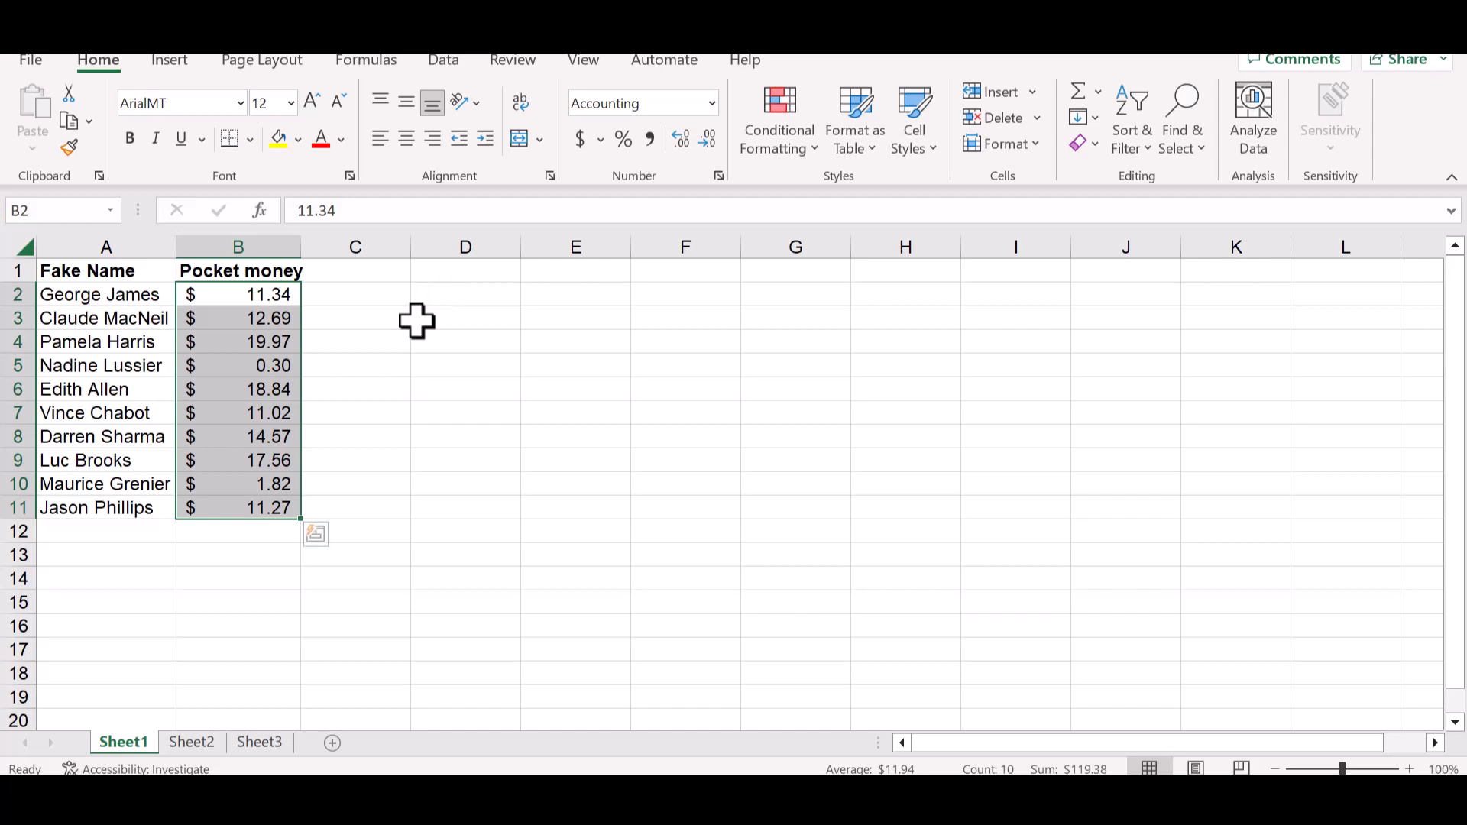
pyautogui.click(341, 139)
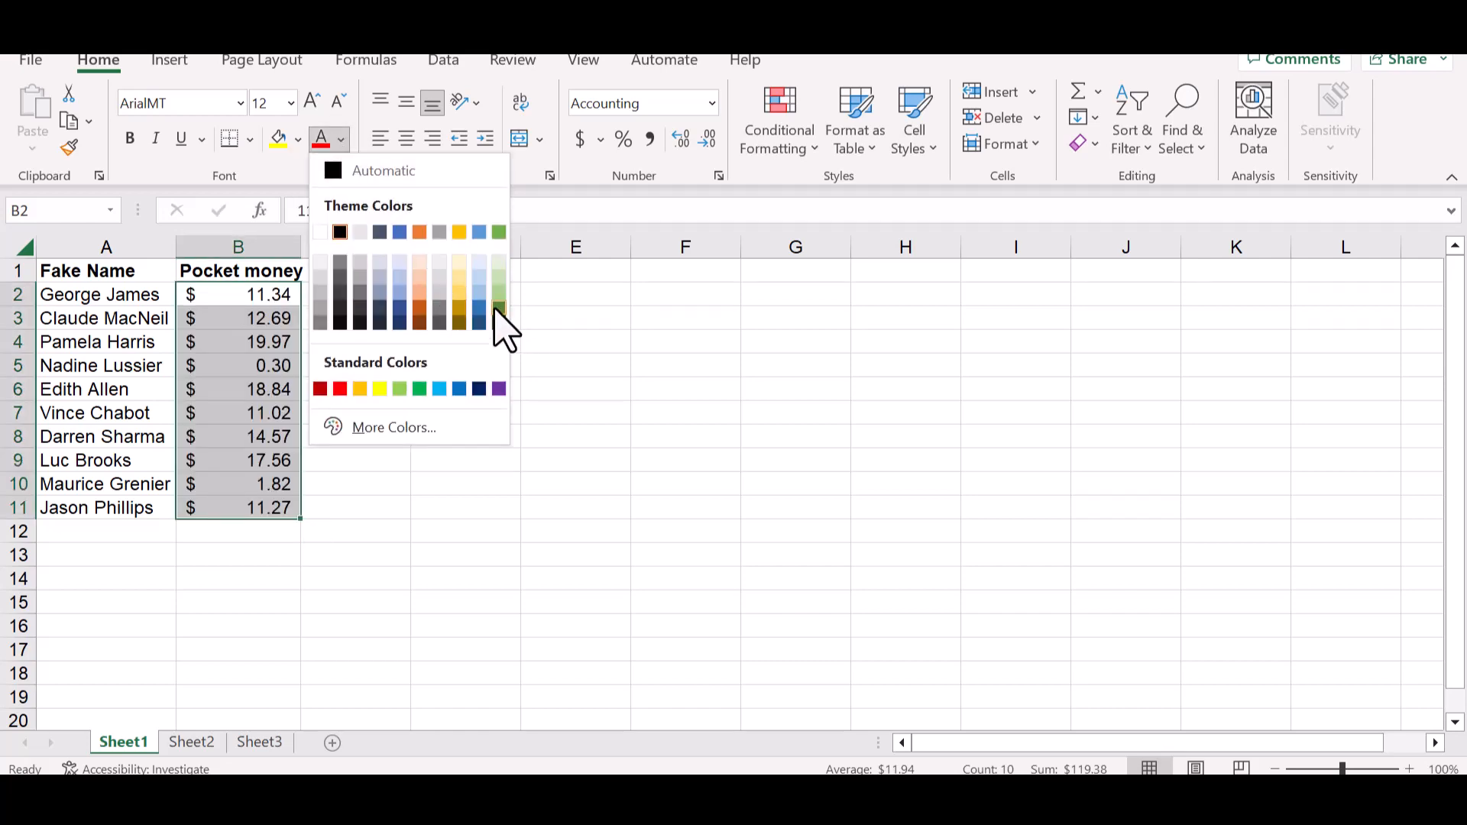
pyautogui.click(419, 390)
# Deselect the formatted amounts and autofit column B to its bold heading
pyautogui.moveTo(237, 531); pyautogui.dragTo(124, 545)
pyautogui.click(106, 551)
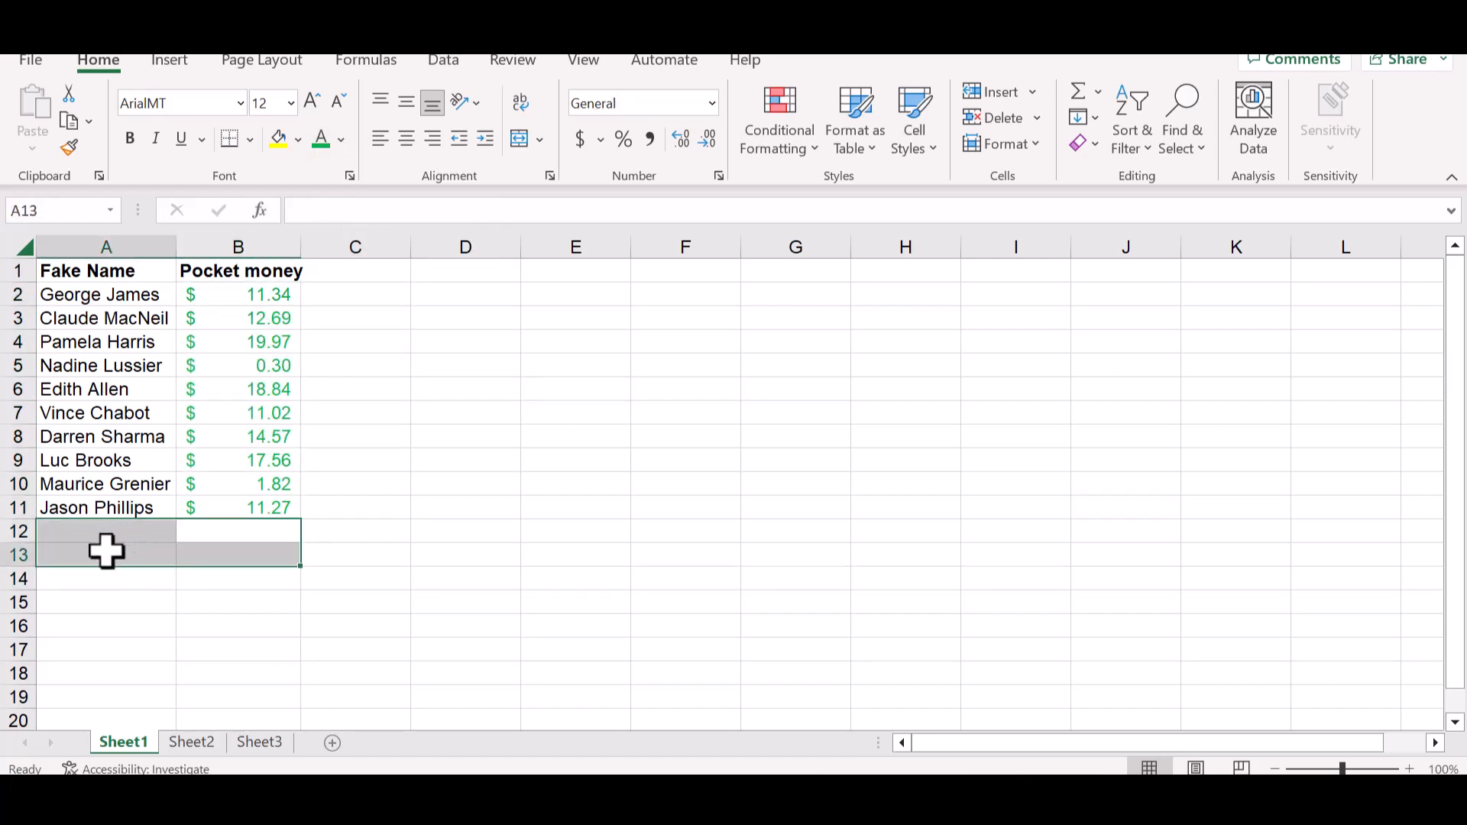
pyautogui.click(106, 551)
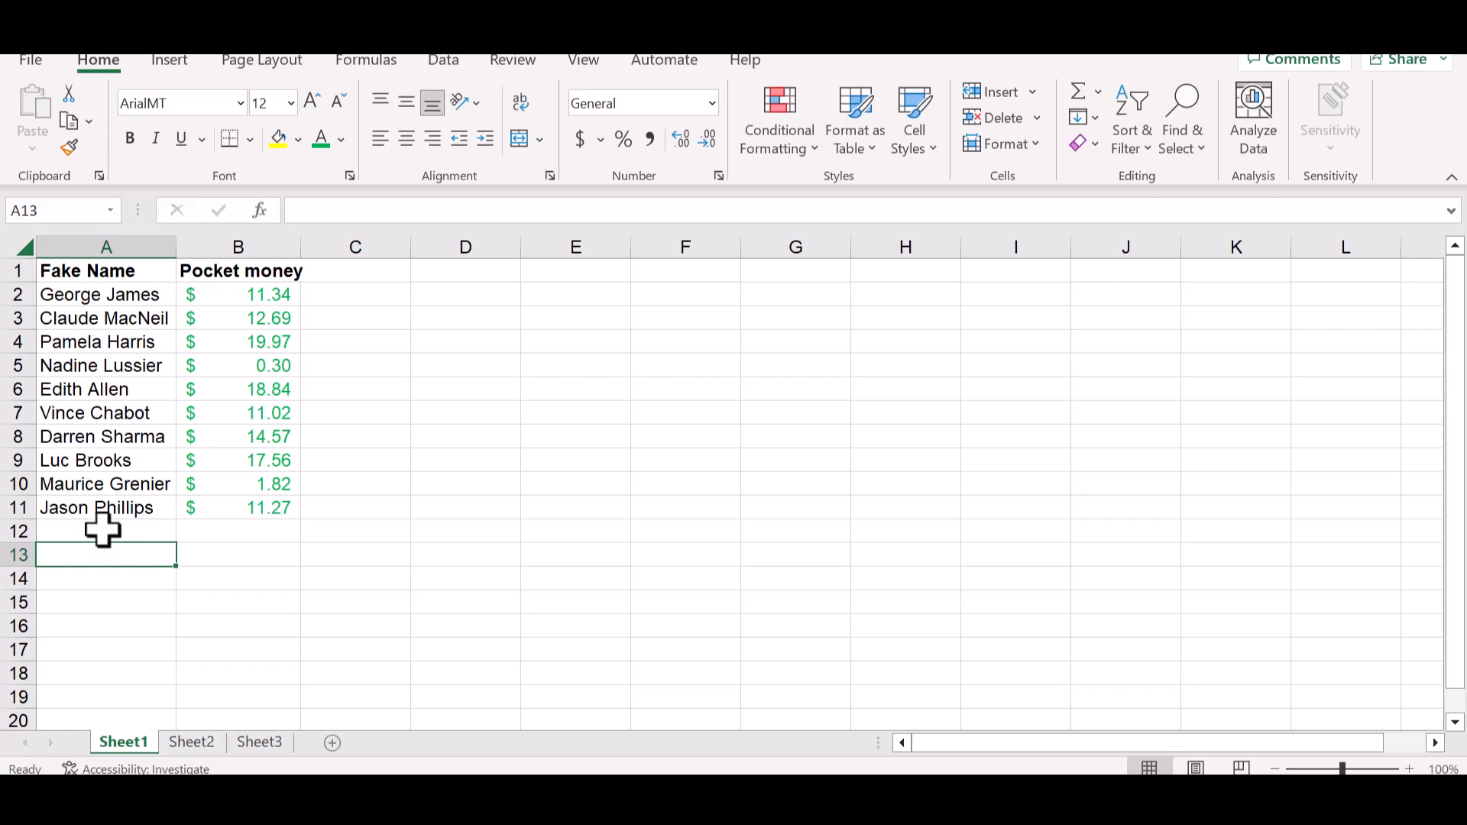
pyautogui.doubleClick(301, 245)
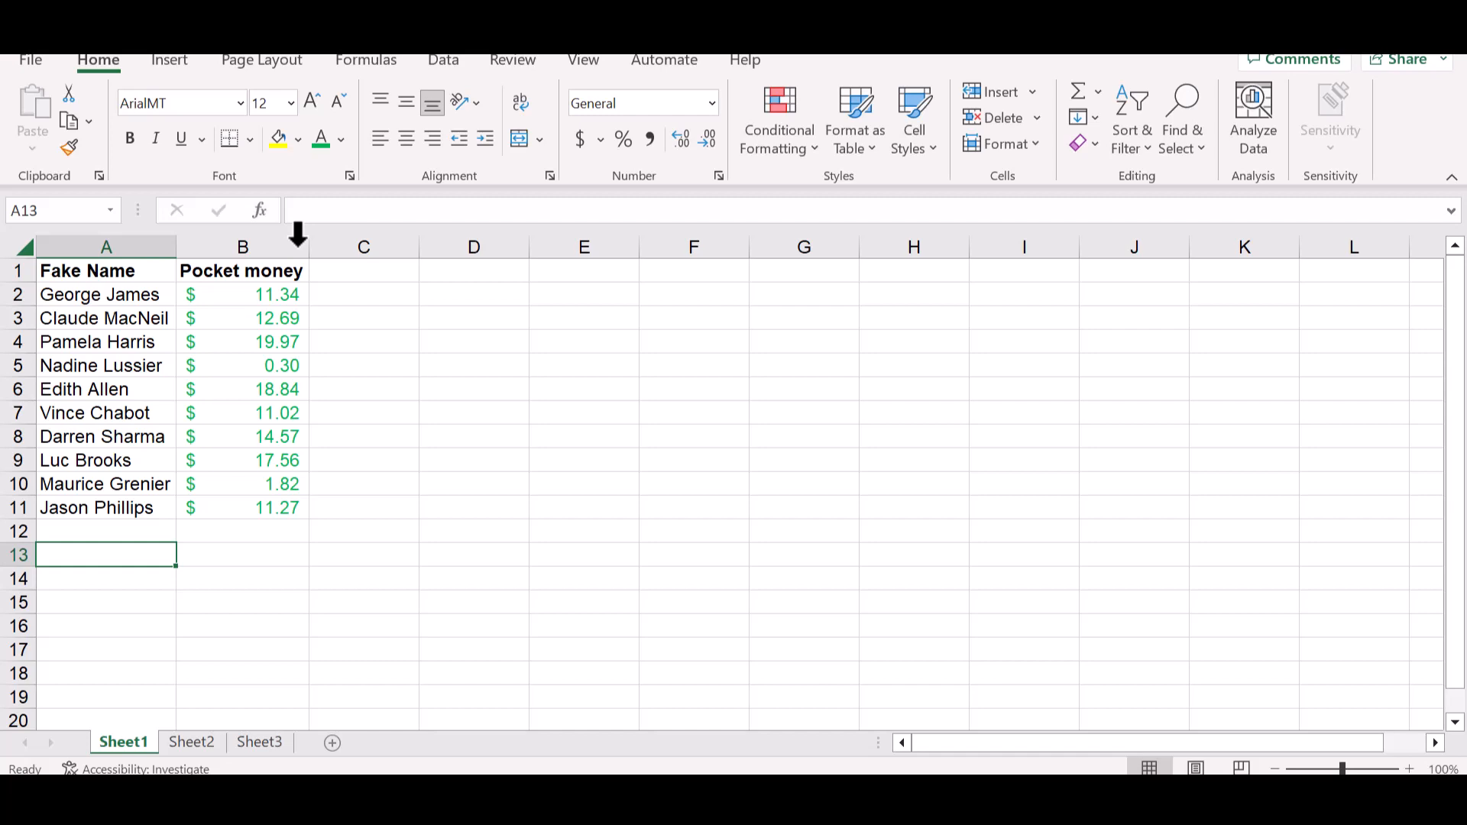
pyautogui.moveTo(255, 362); pyautogui.dragTo(177, 501)
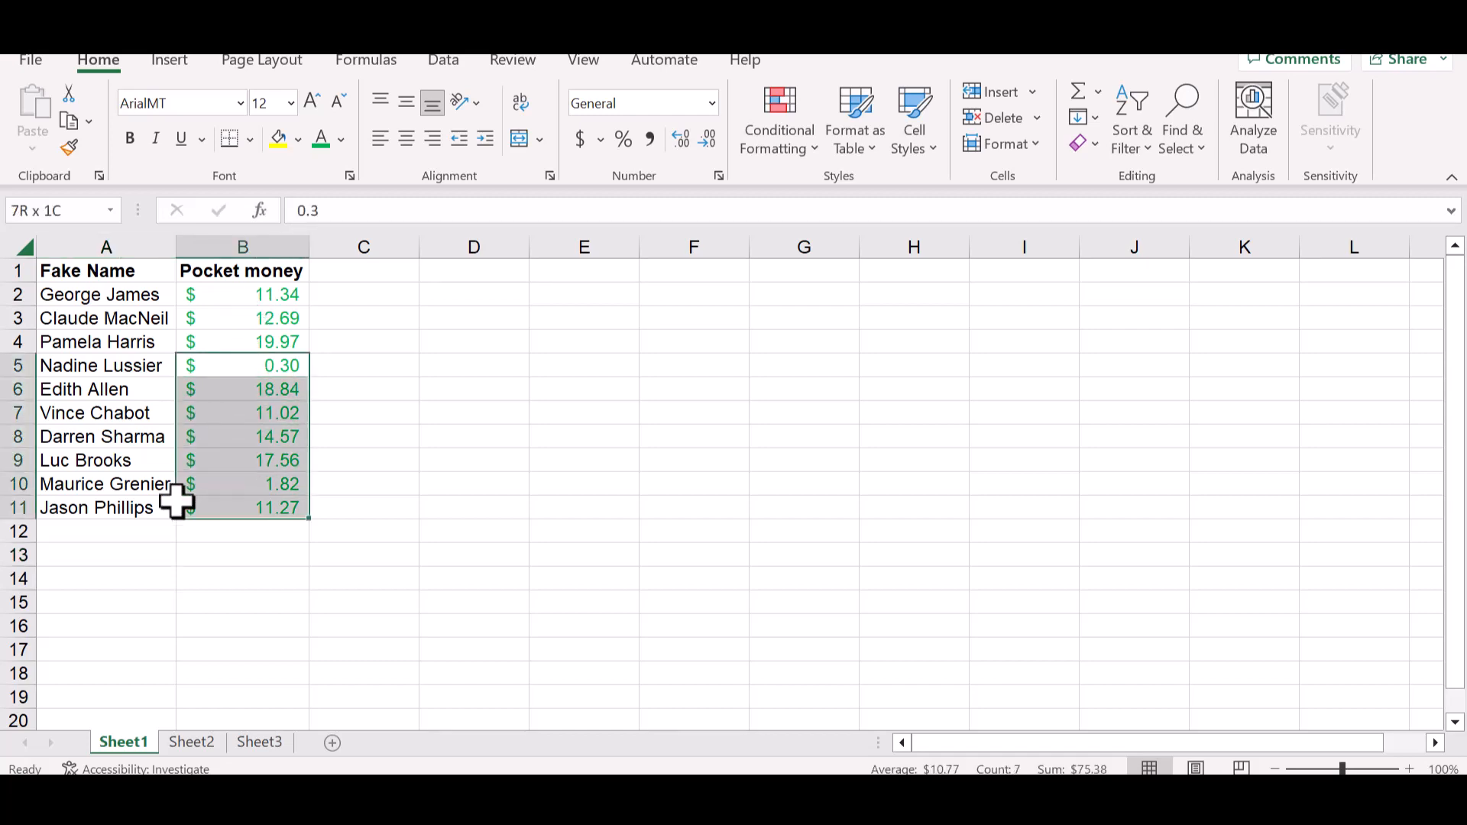
# Enter the label "Sum =" in cell A13
pyautogui.click(143, 557)
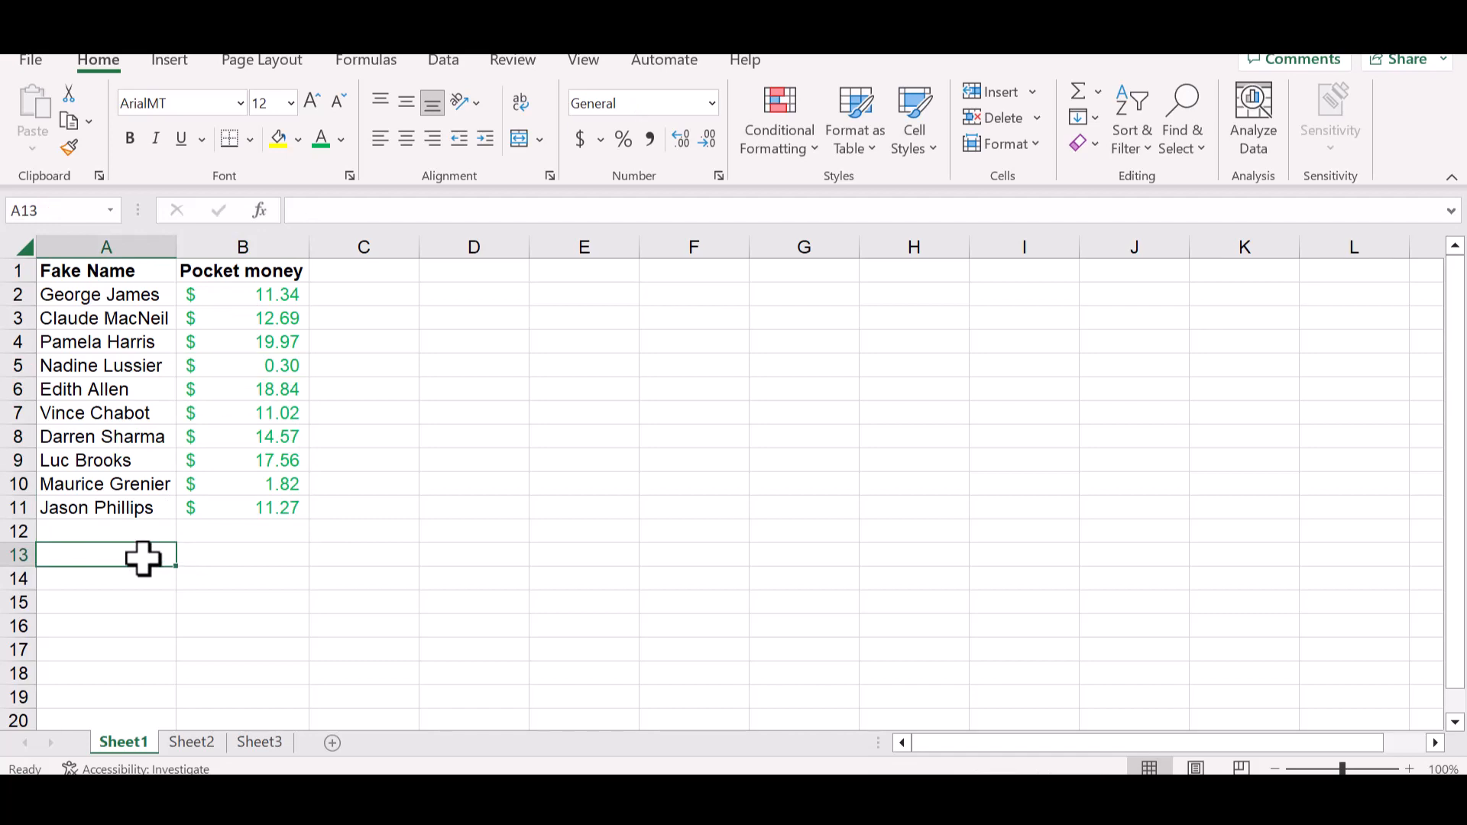
pyautogui.write('SU')
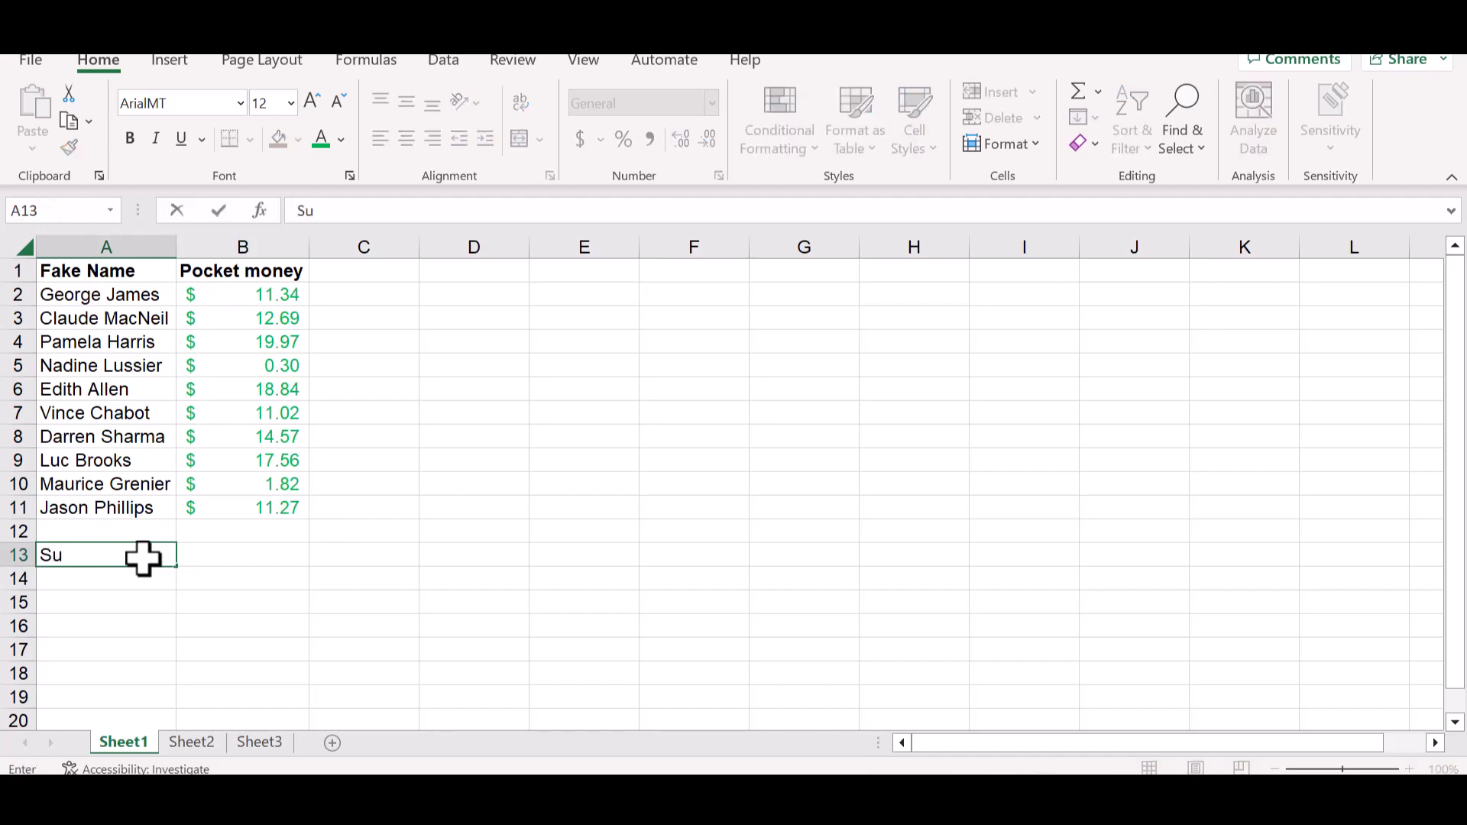
pyautogui.write('m =')
pyautogui.press('Return')
# Enter the formula =SUM(B2:B11) in cell B13 to total the pocket money, and reselect the cell
pyautogui.click(226, 558)
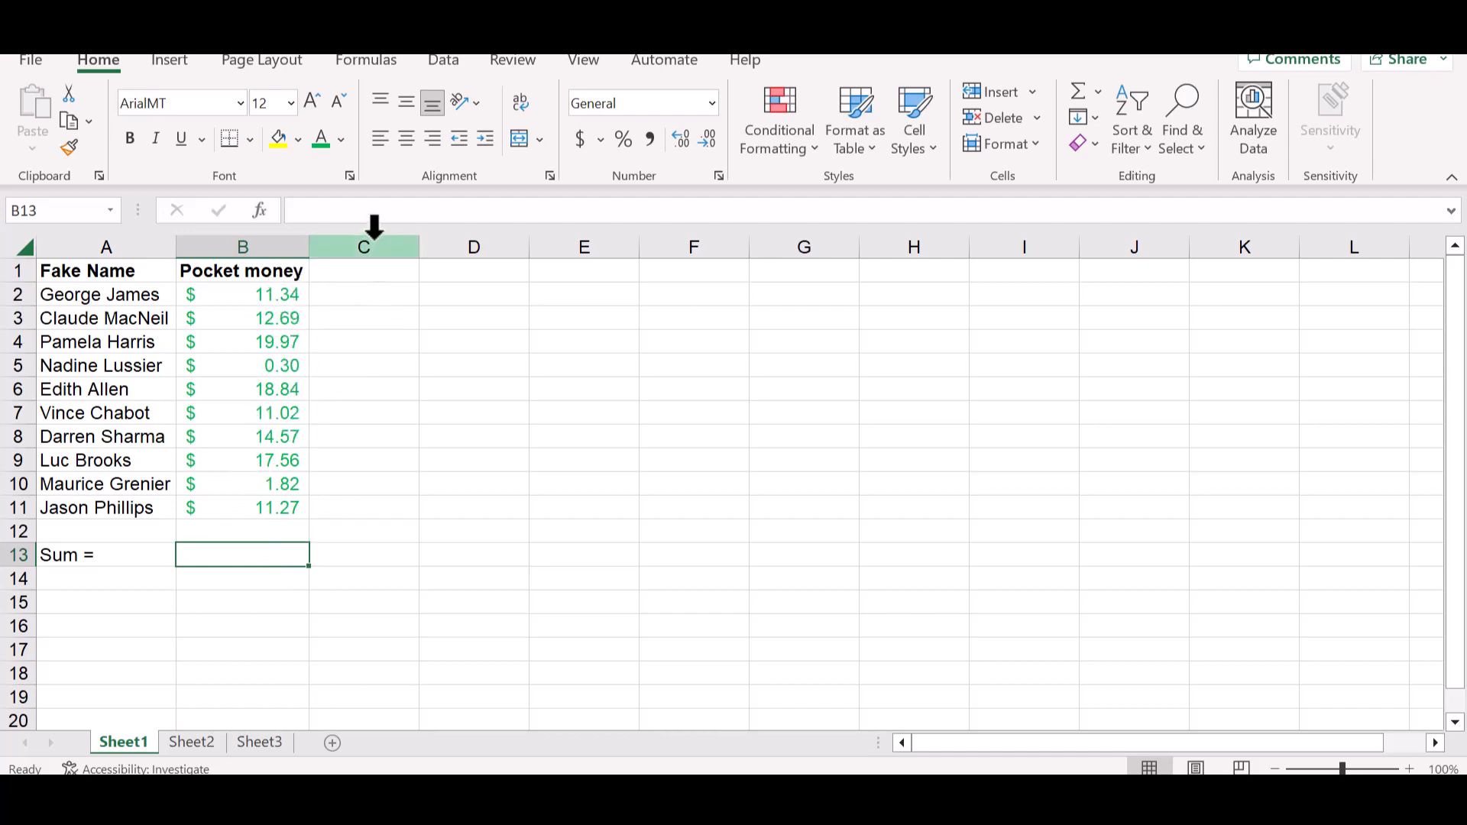
pyautogui.click(320, 210)
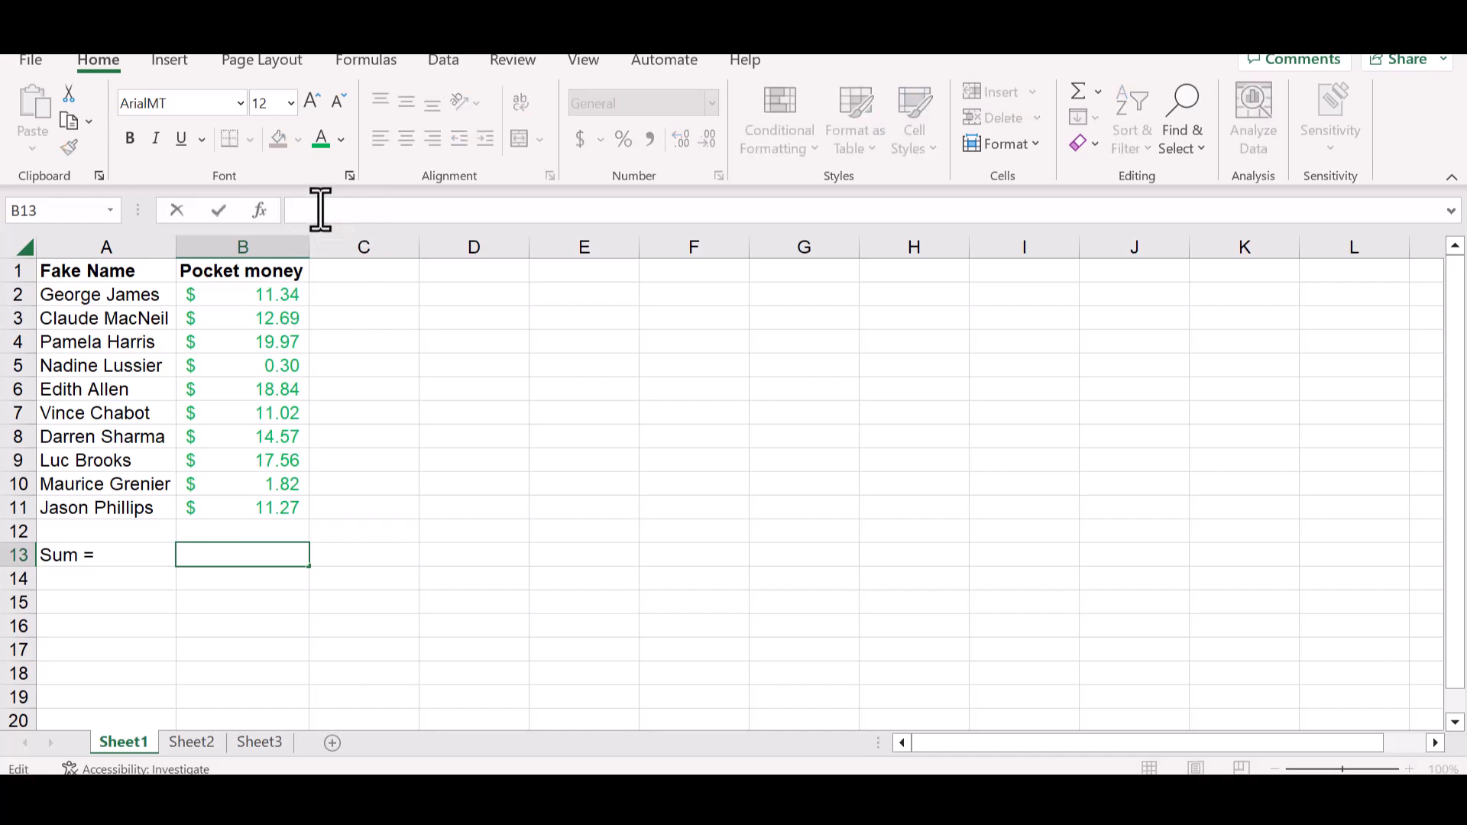
pyautogui.write('=')
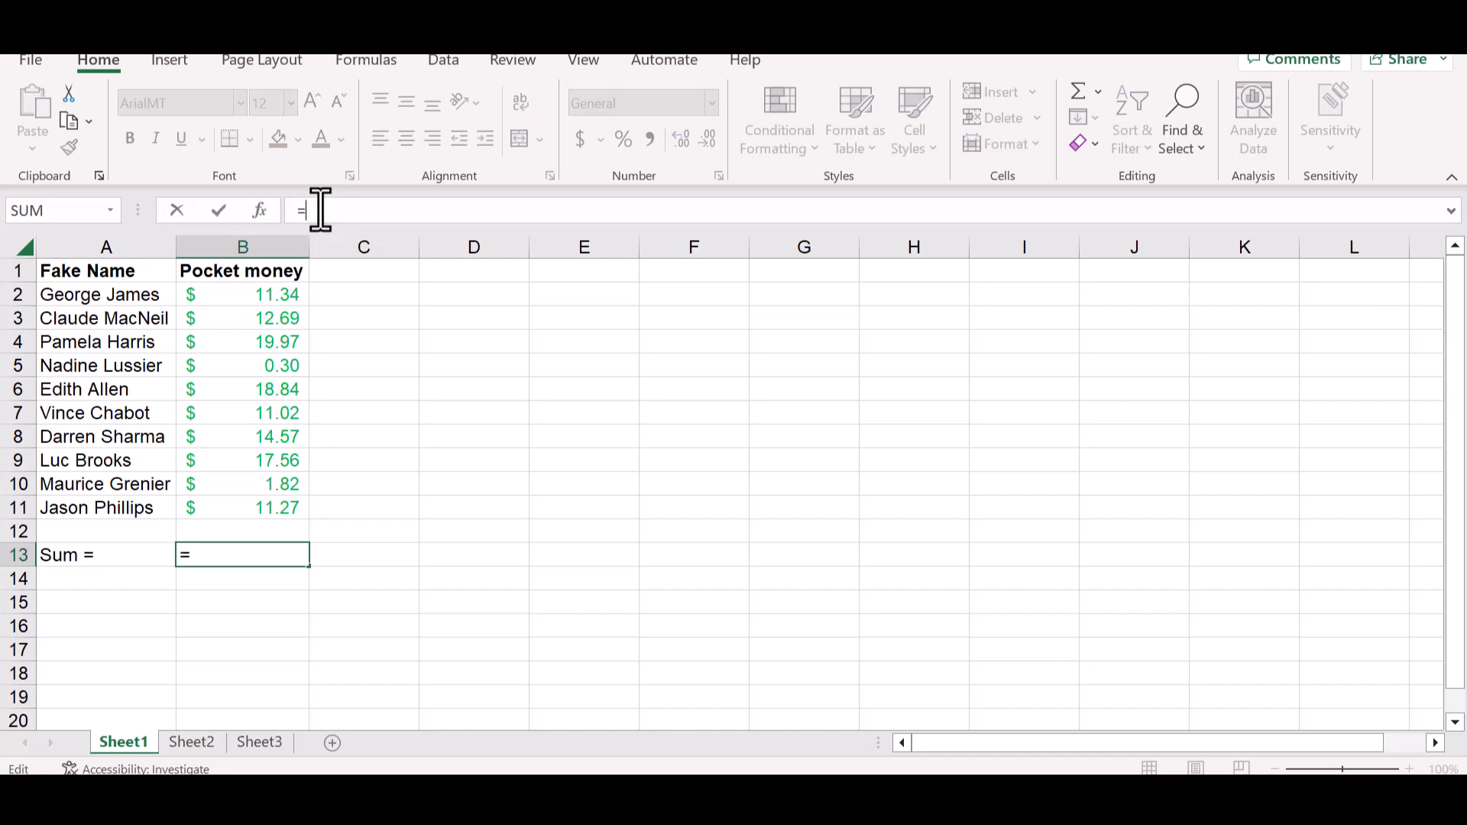
pyautogui.write('sum')
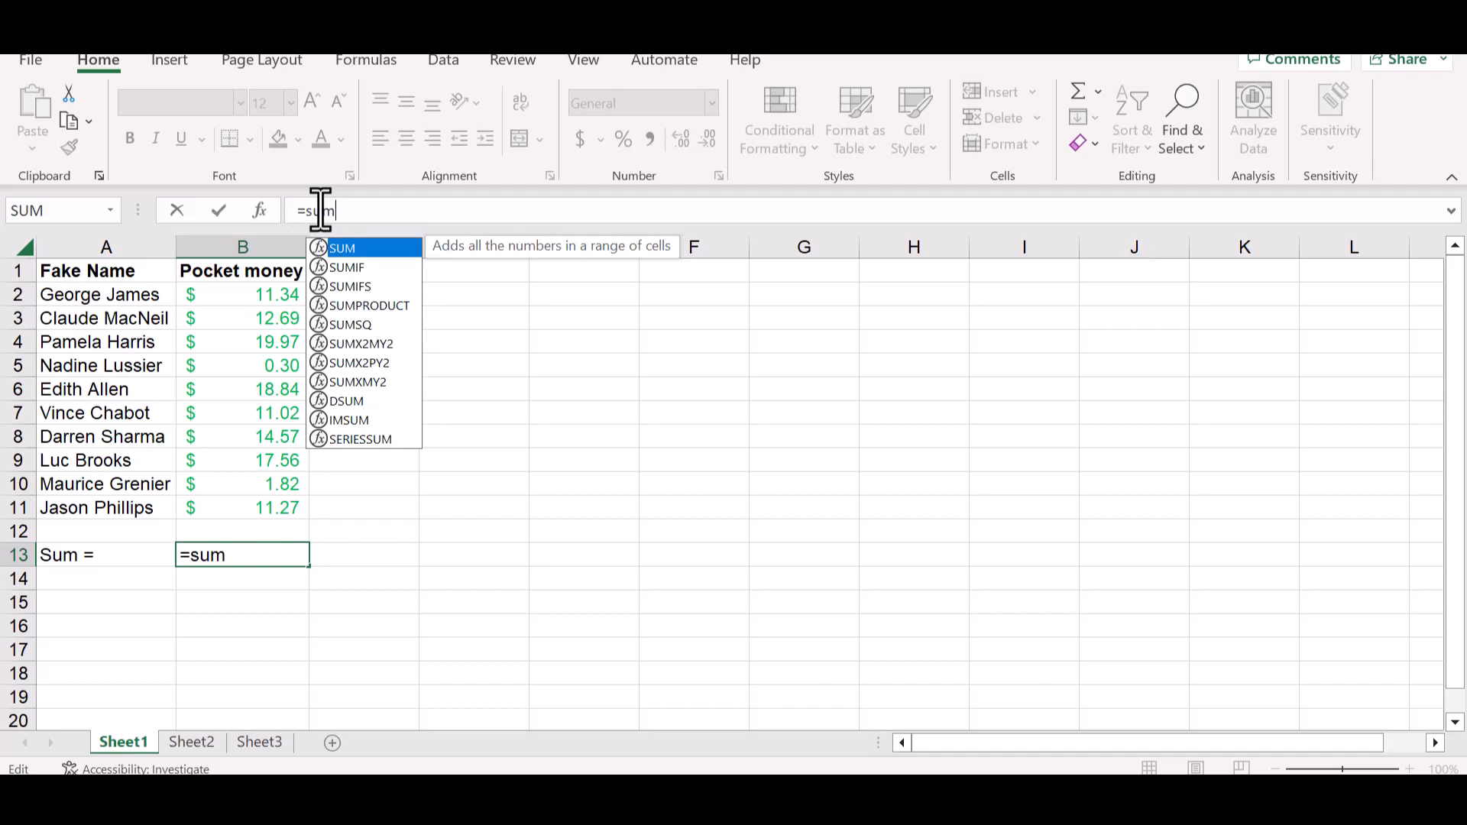
pyautogui.write('(')
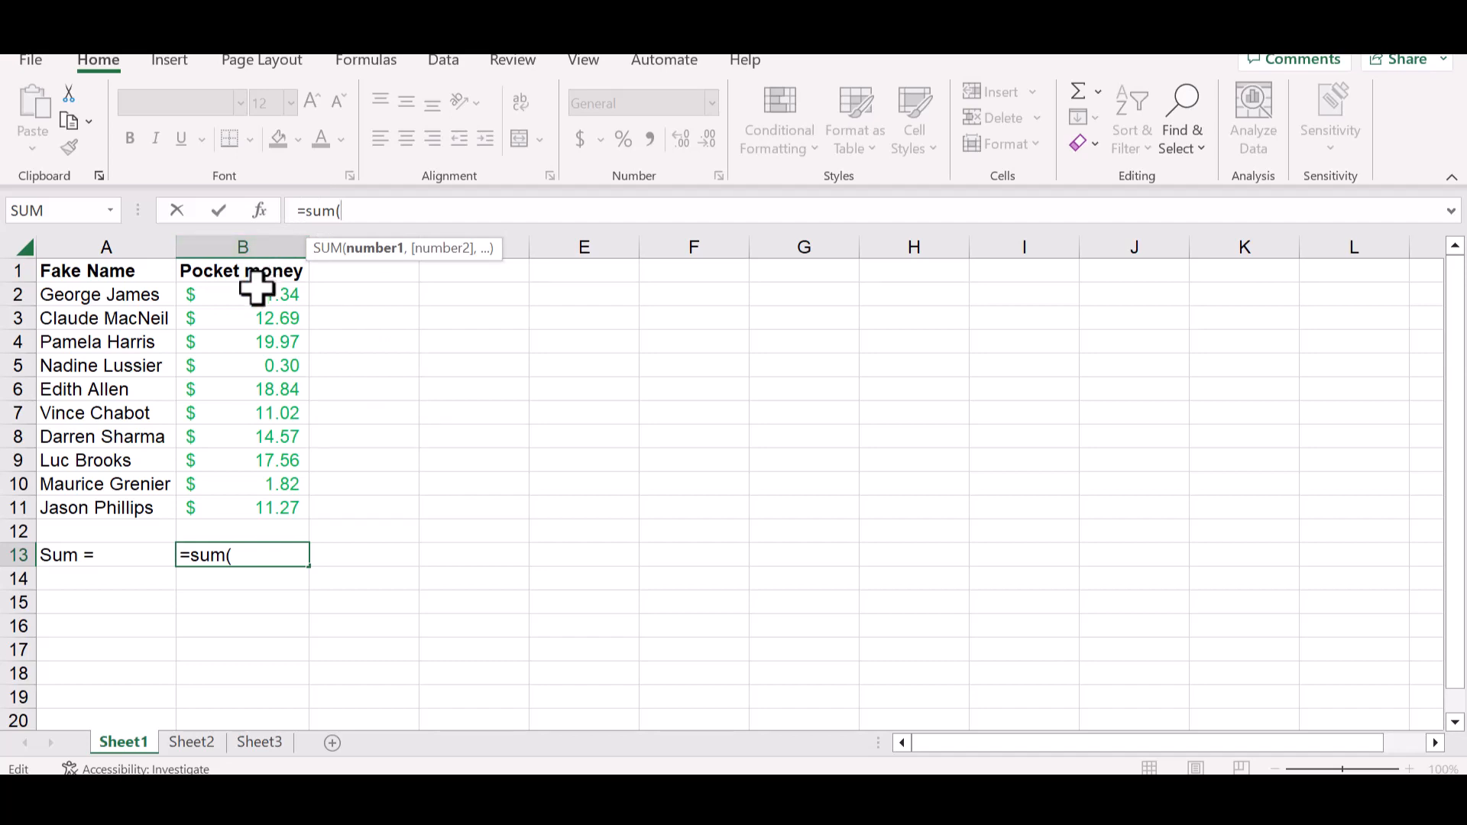
pyautogui.moveTo(254, 289); pyautogui.dragTo(240, 512)
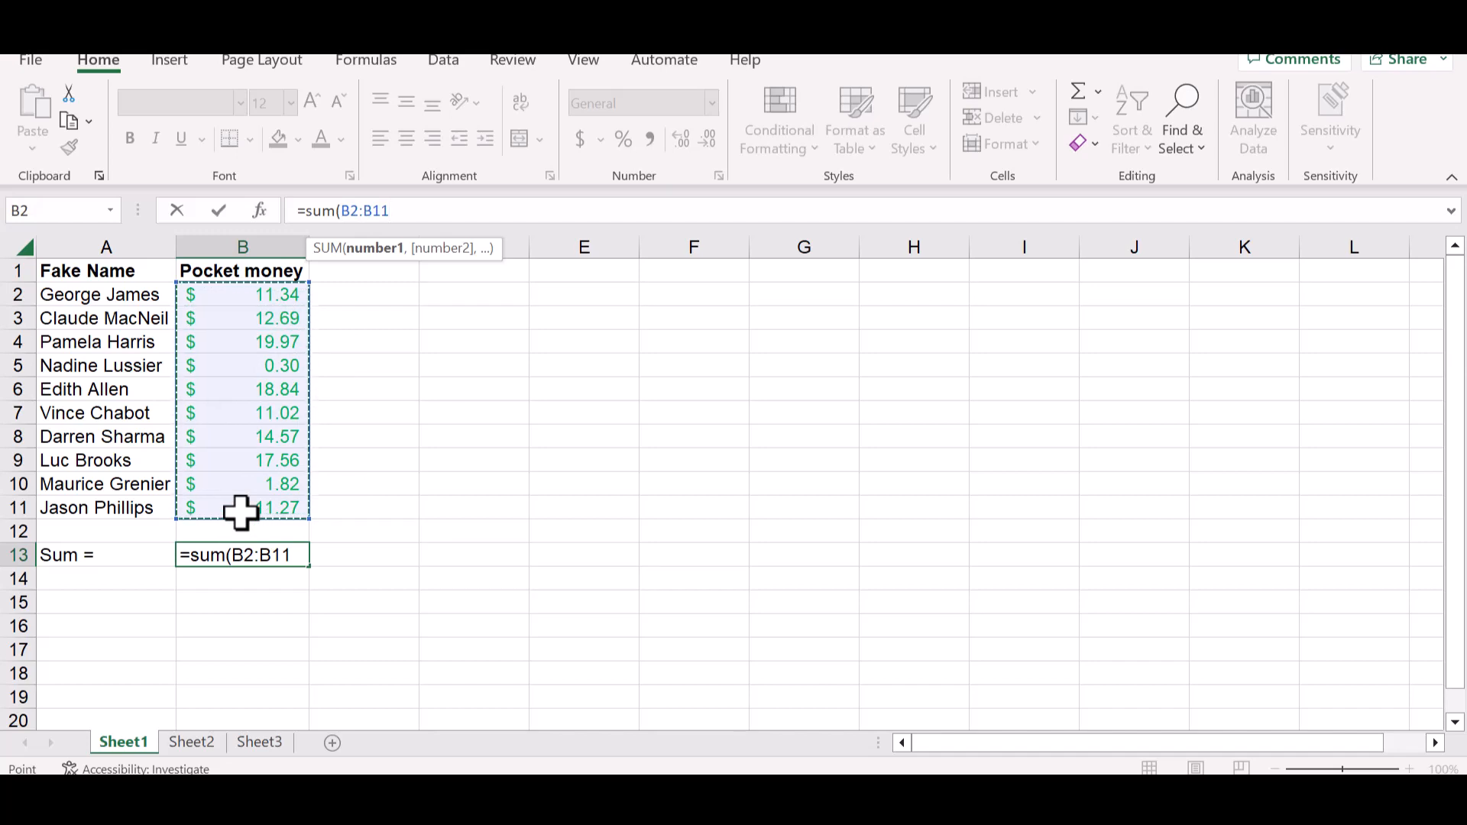
pyautogui.write(')')
pyautogui.press('Return')
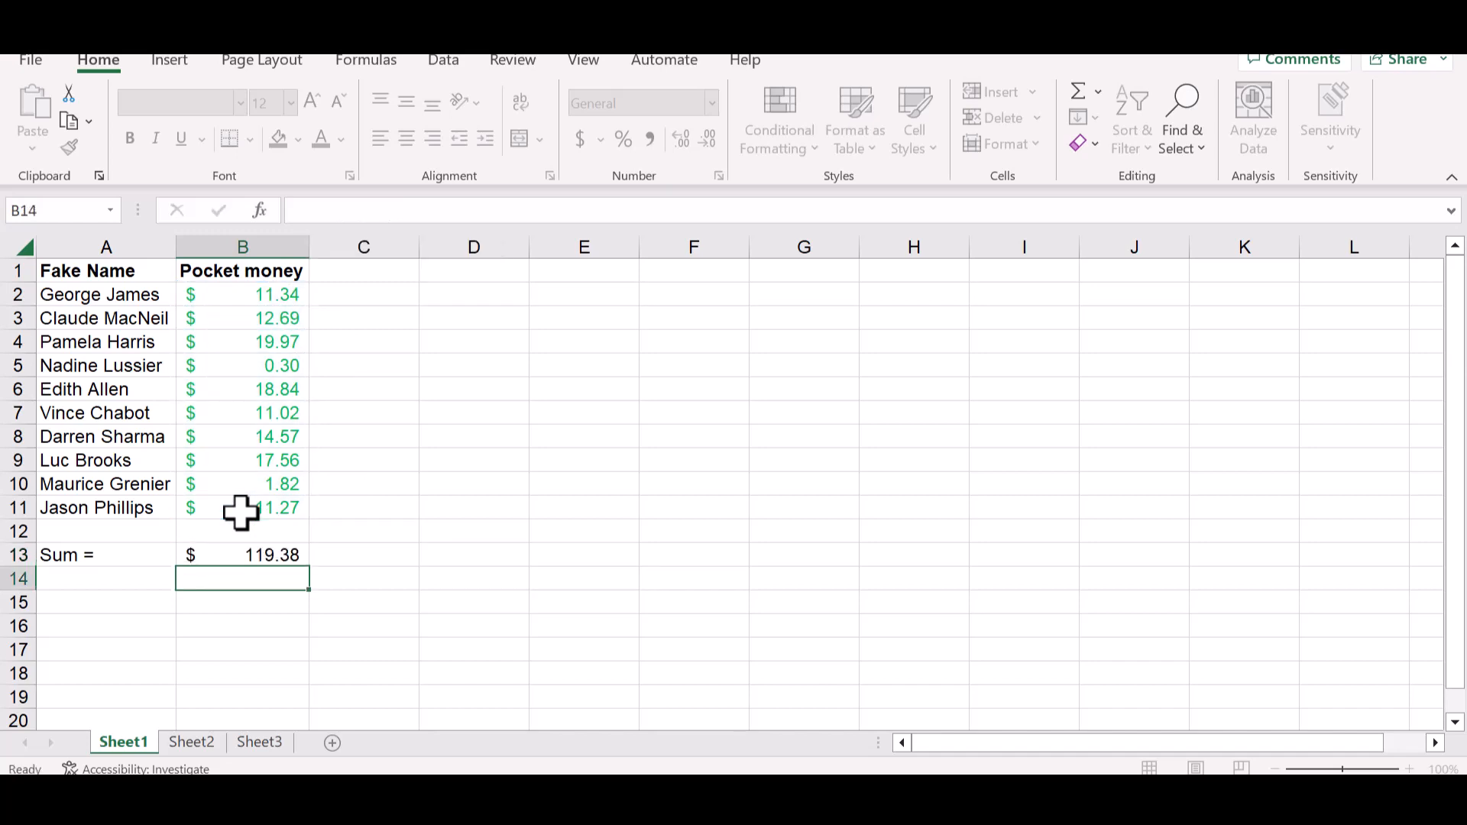
pyautogui.click(239, 560)
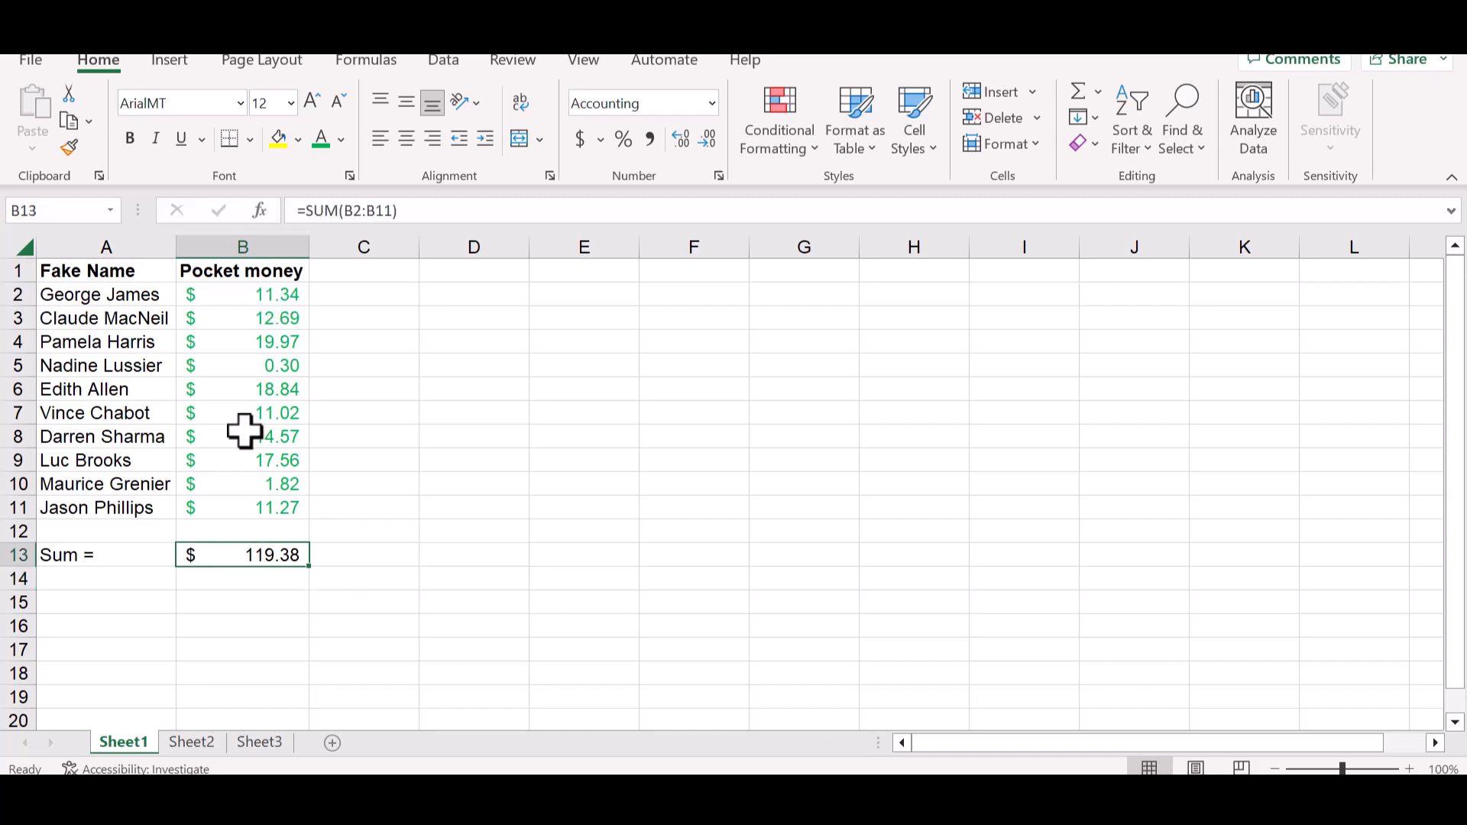
# Enter the label "Average =" in cell A14
pyautogui.click(125, 582)
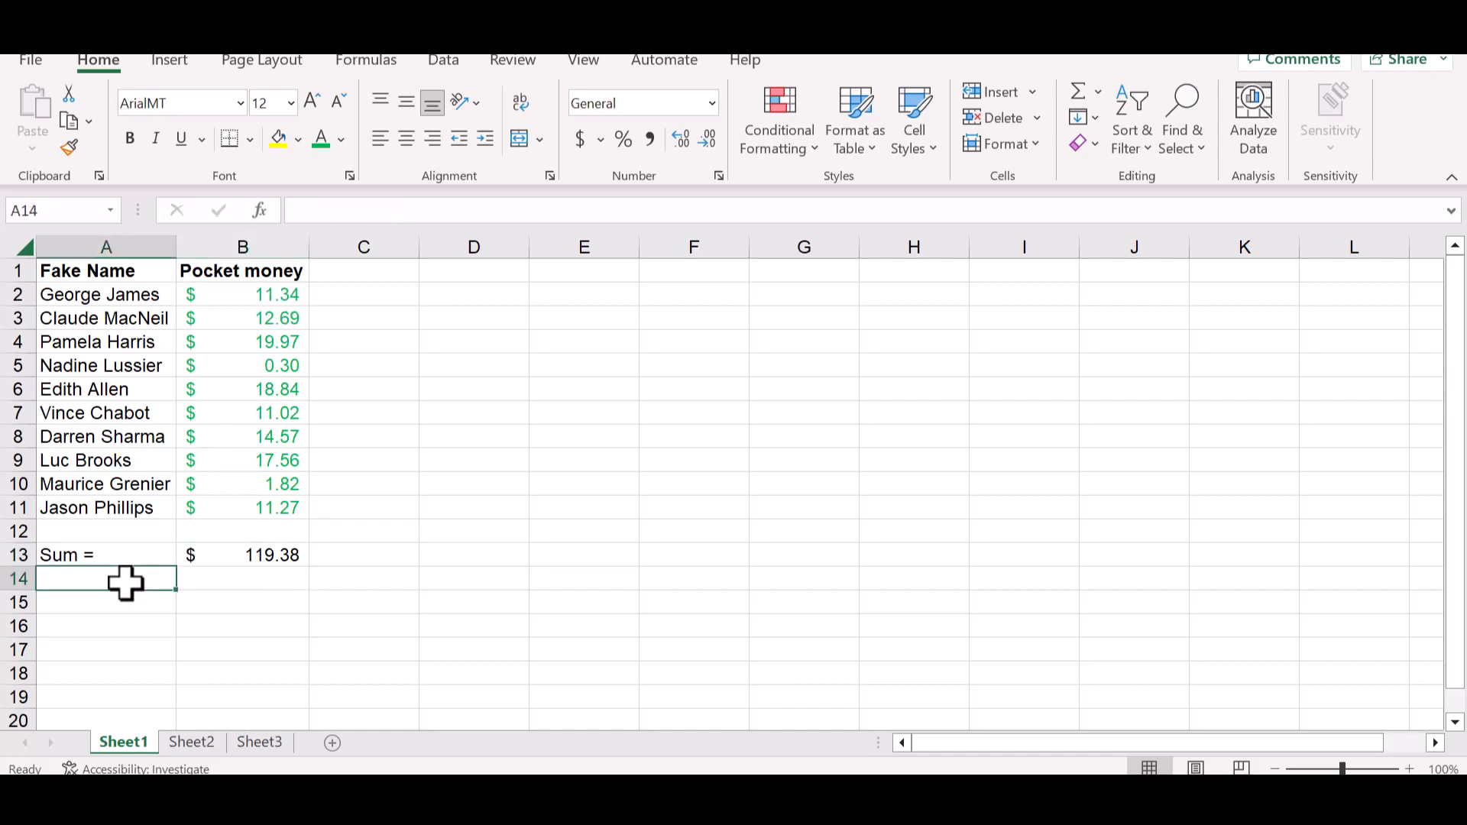
pyautogui.write('Avera')
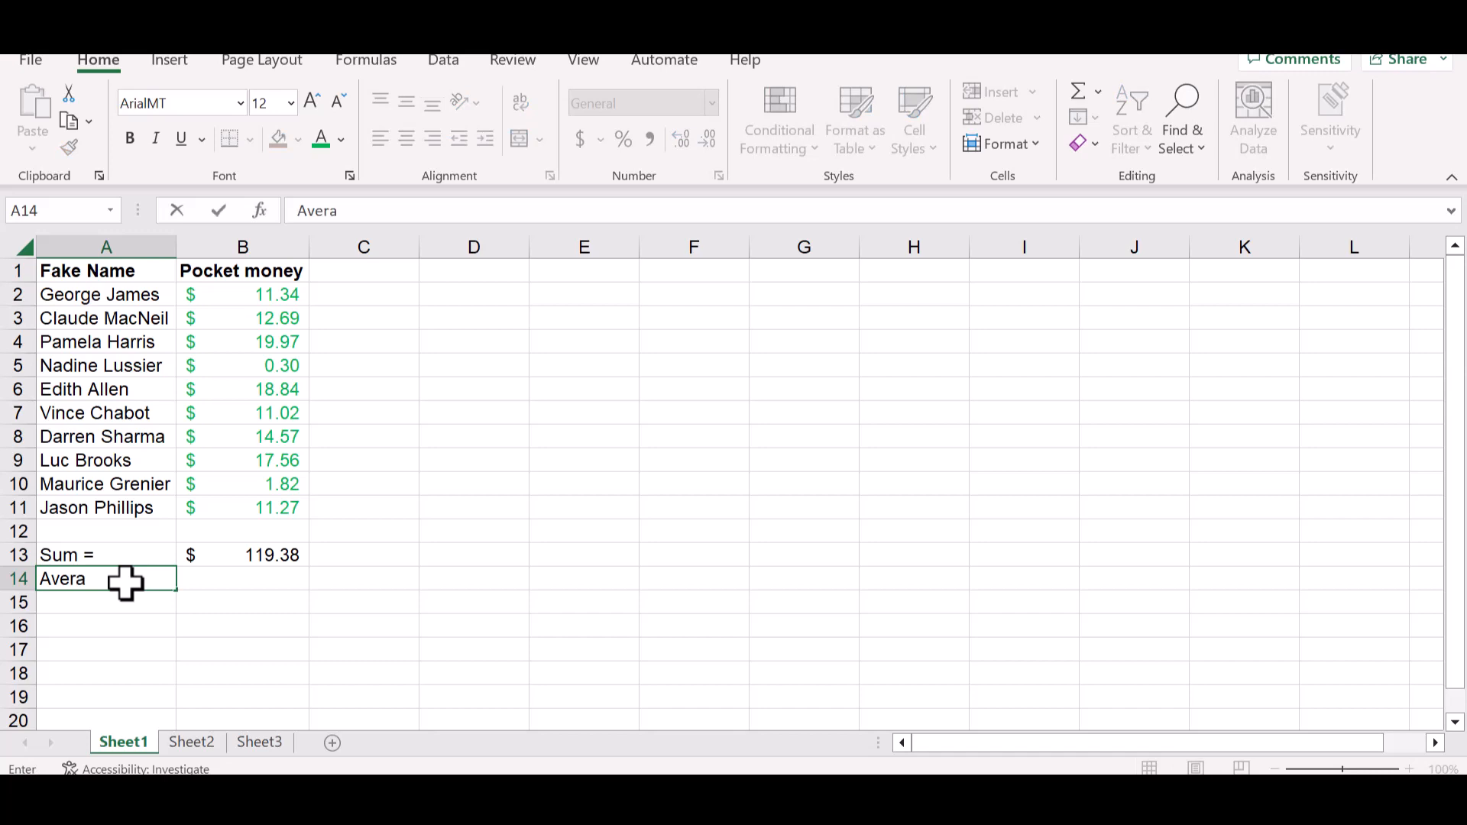
pyautogui.write('ge =')
pyautogui.press('Tab')
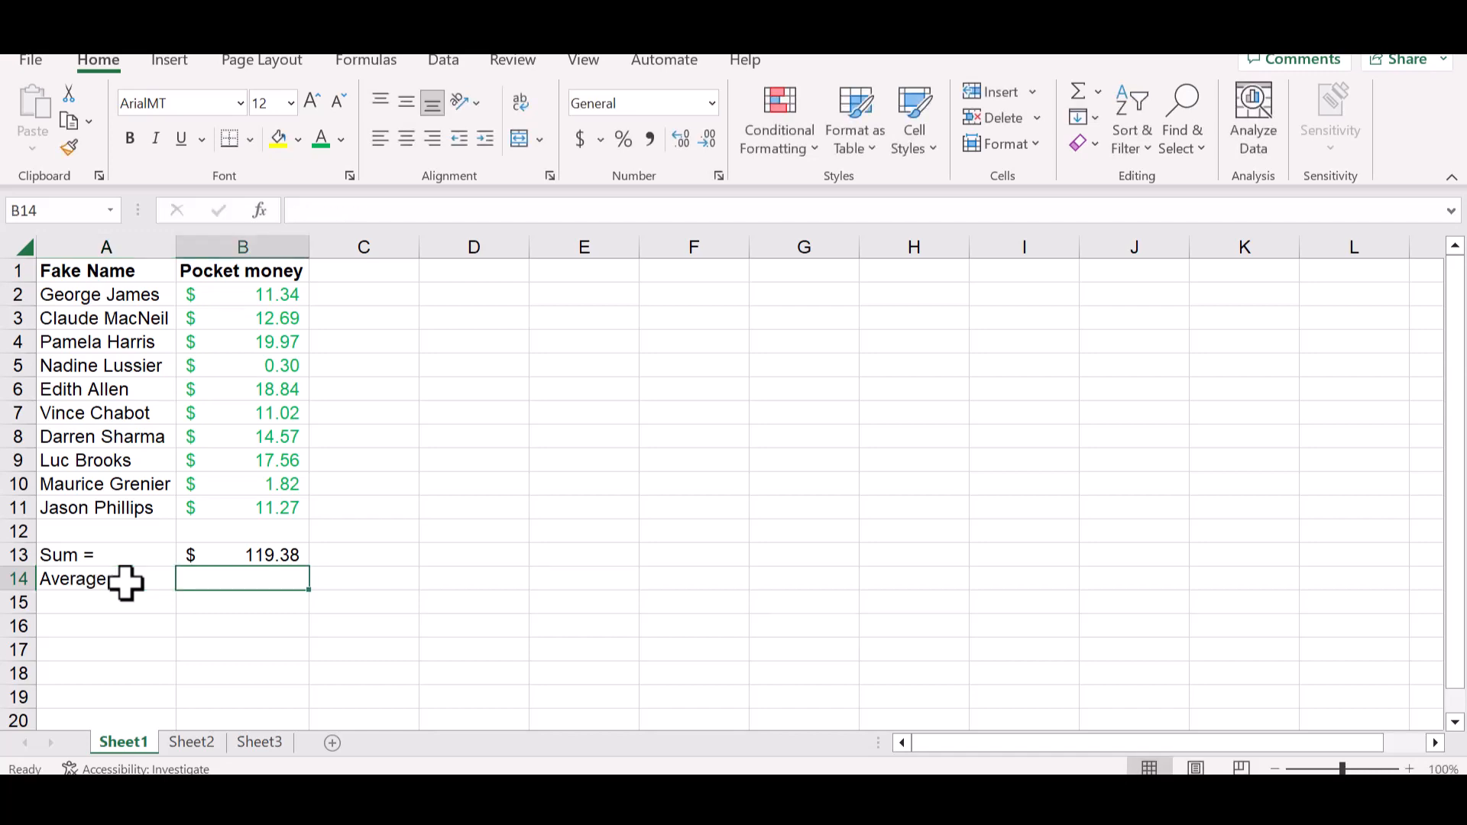
# Enter the formula =AVERAGE(B2:B11) in cell B14 to average the pocket money
pyautogui.write('=a')
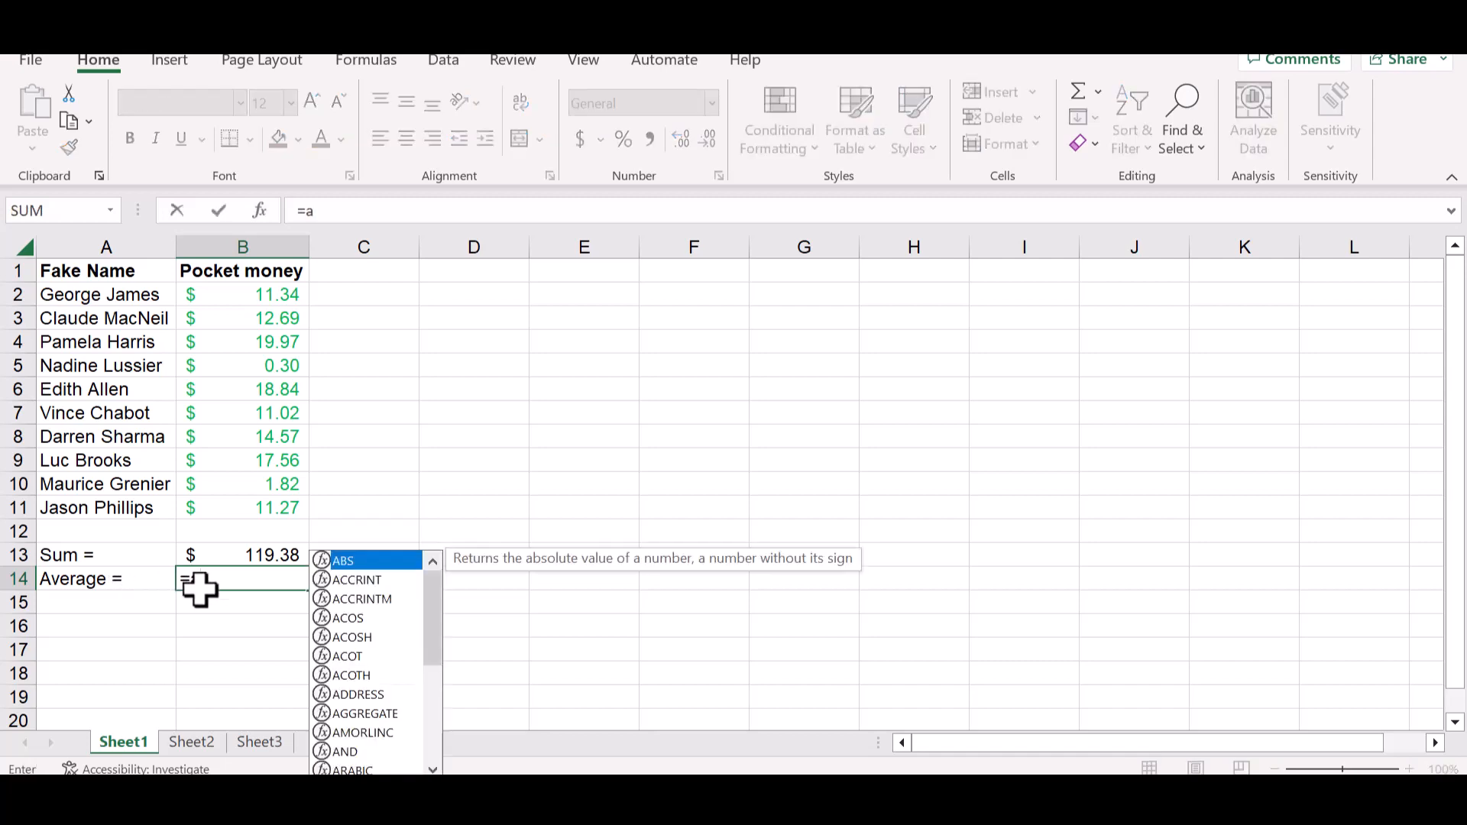
pyautogui.press('BackSpace')
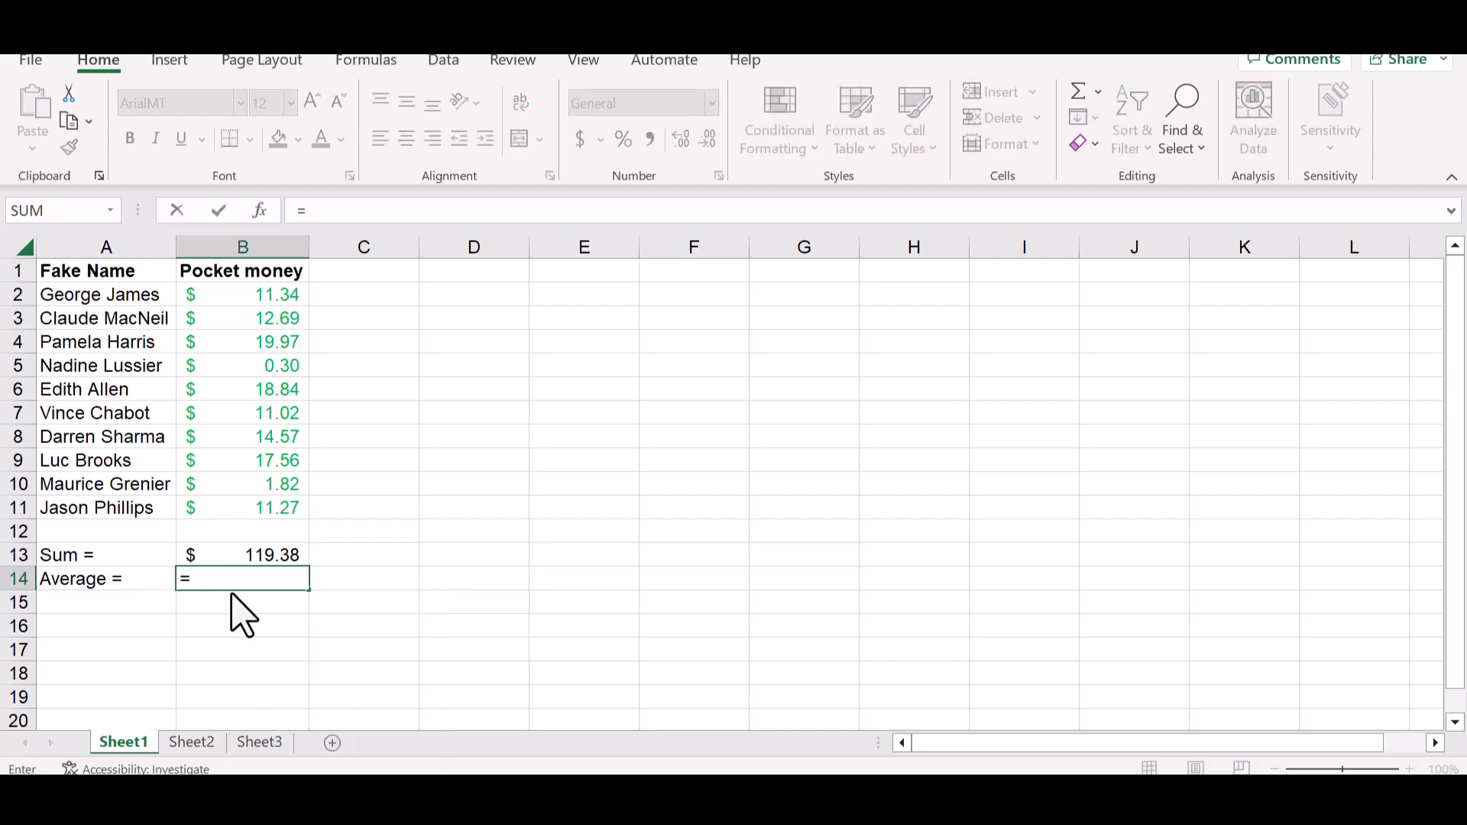
pyautogui.write('av')
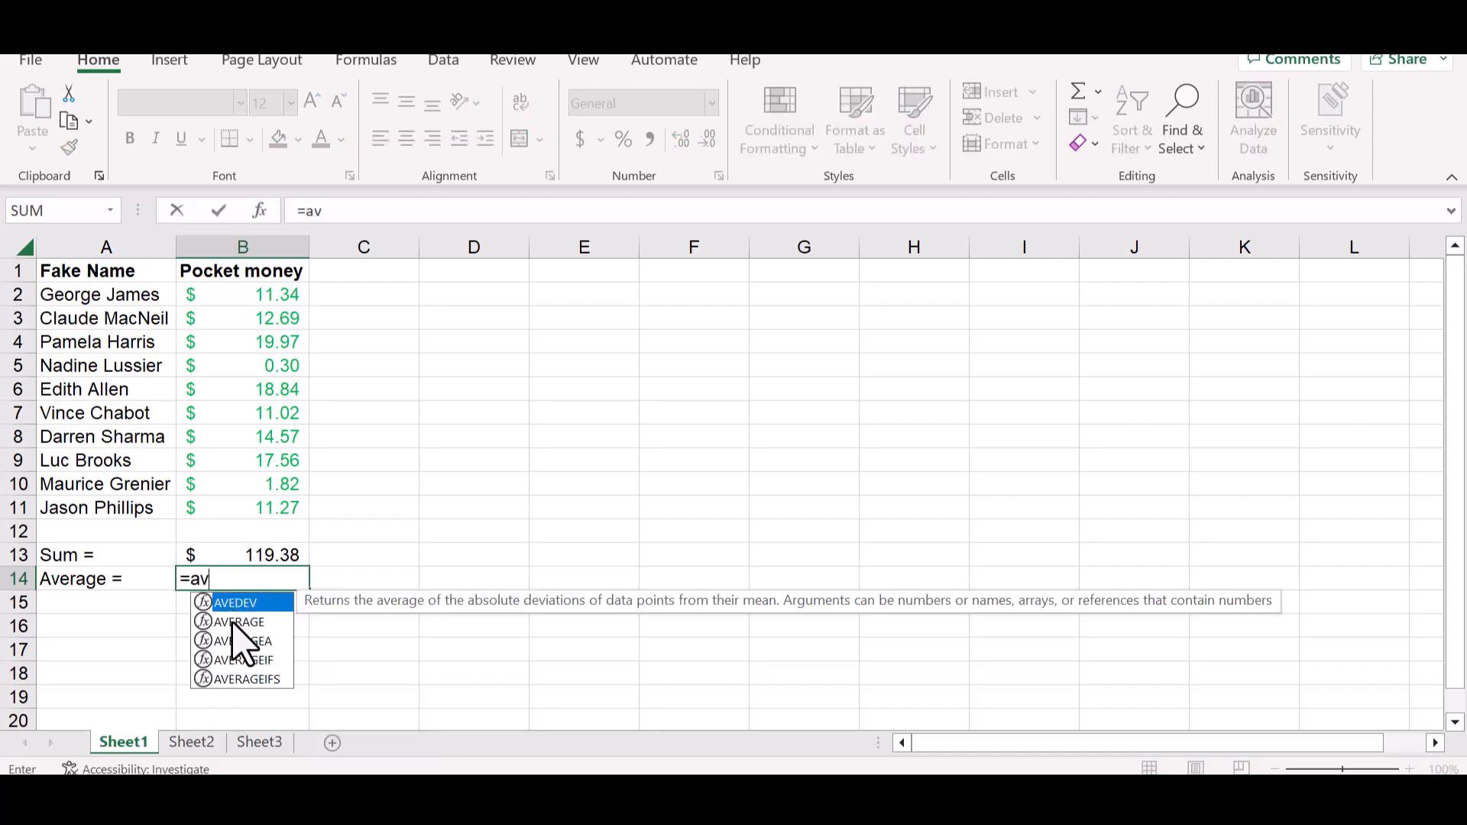
pyautogui.click(234, 623)
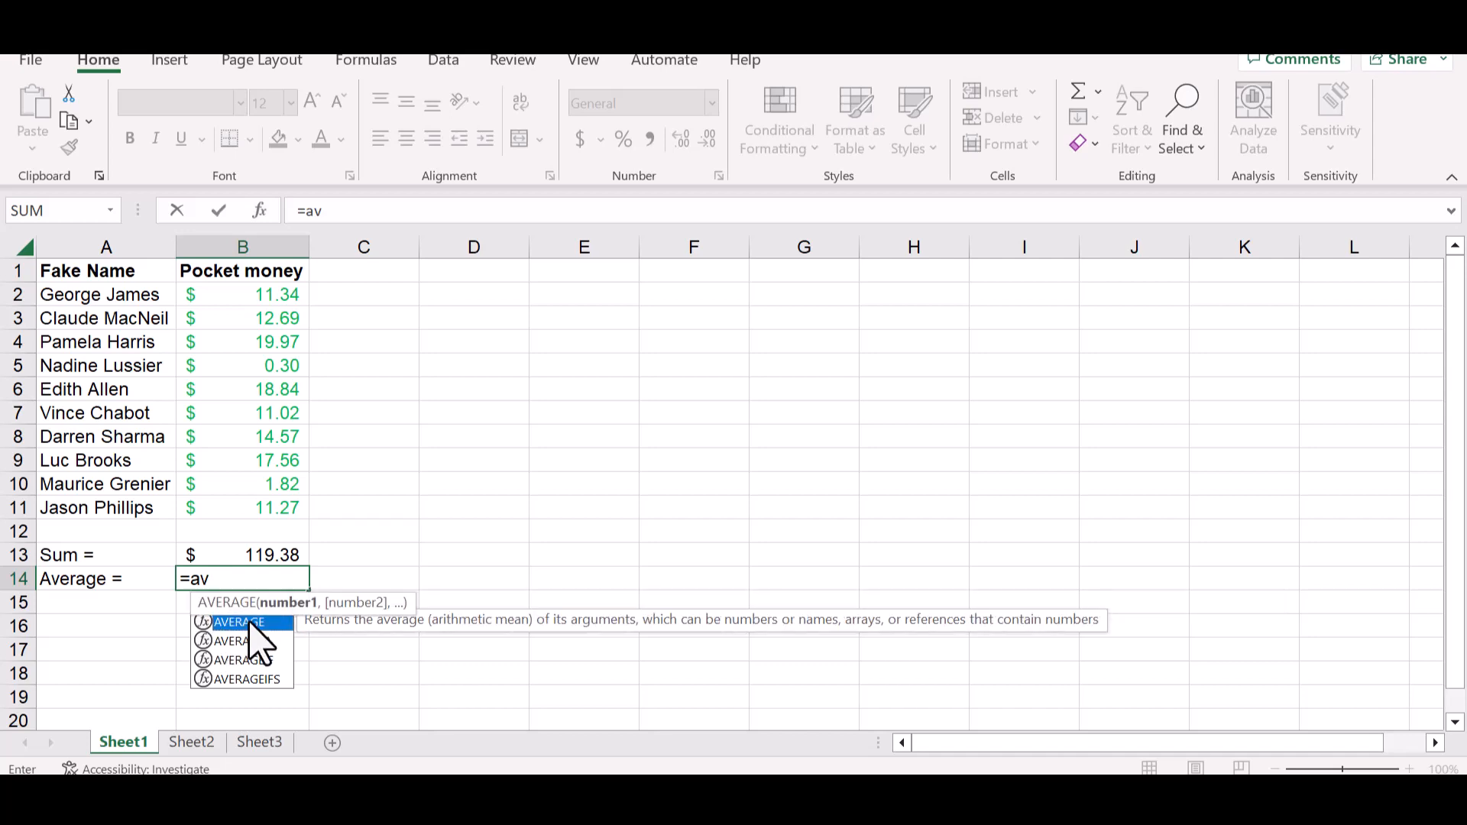
pyautogui.doubleClick(249, 623)
pyautogui.click(251, 626)
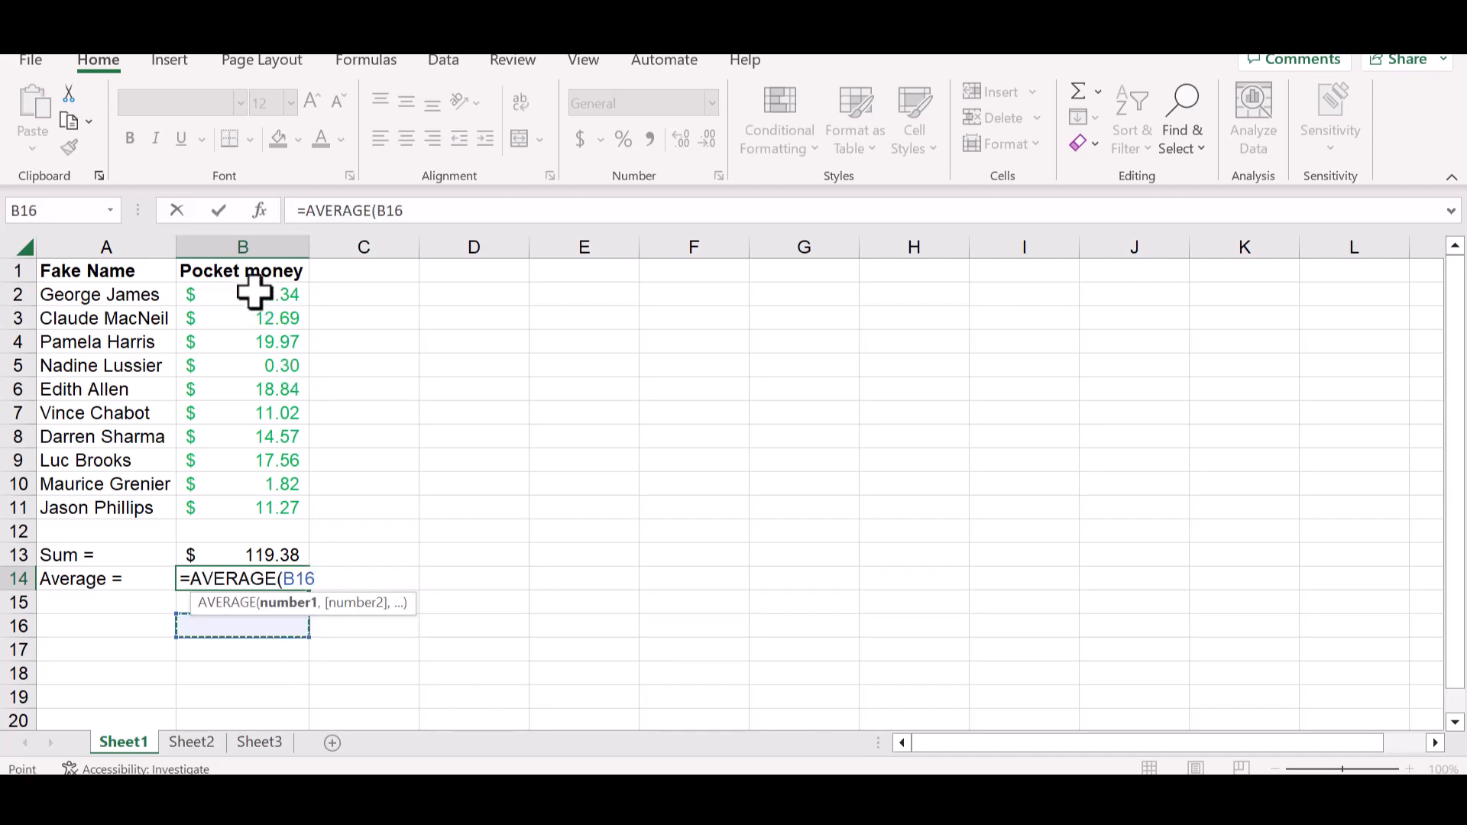
pyautogui.moveTo(249, 288); pyautogui.dragTo(223, 510)
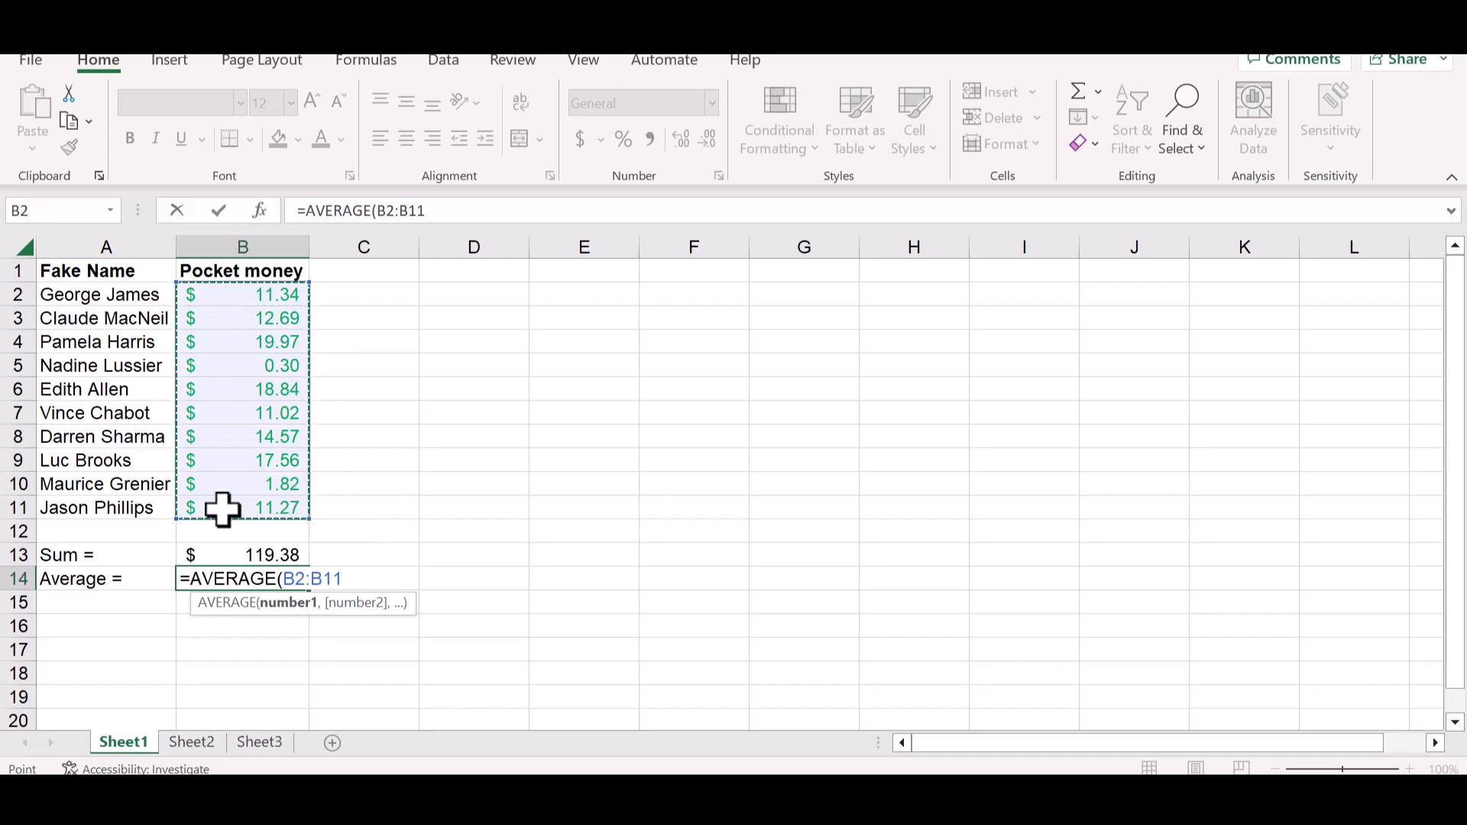
pyautogui.write(')')
pyautogui.press('Return')
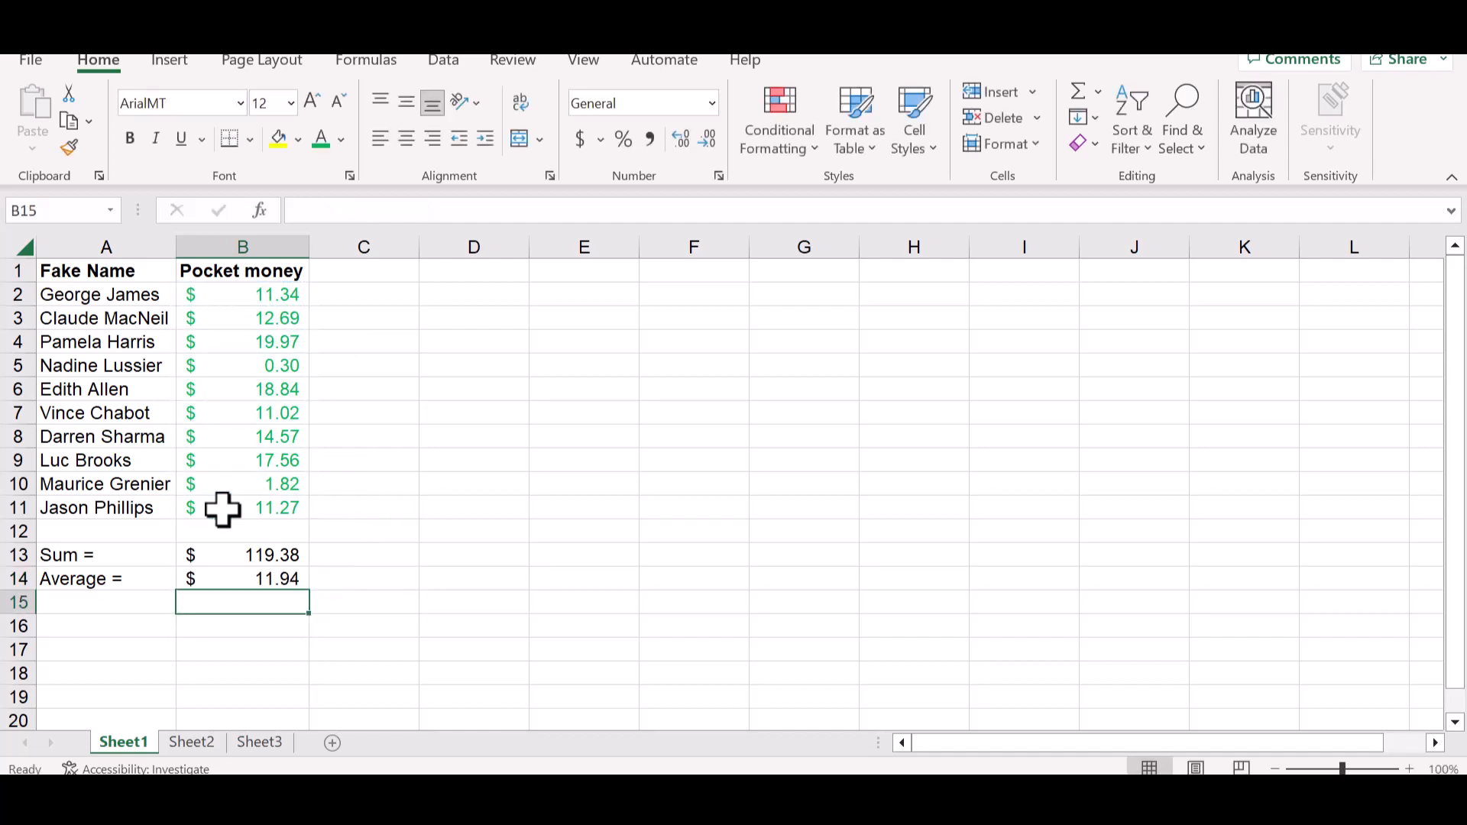
# Enter the label "Min =" in cell A15
pyautogui.click(156, 601)
pyautogui.write('Min =')
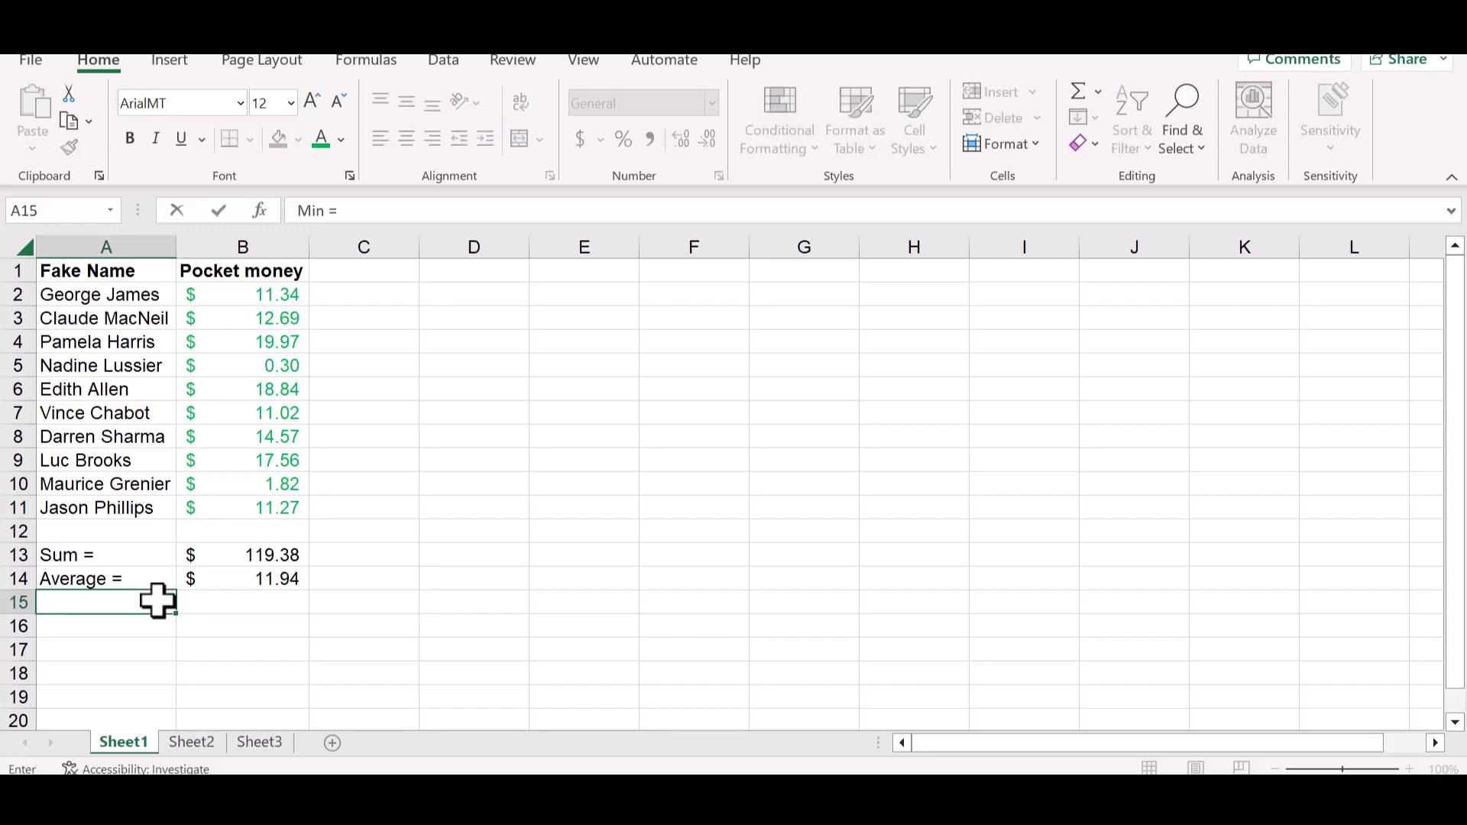
pyautogui.press('Tab')
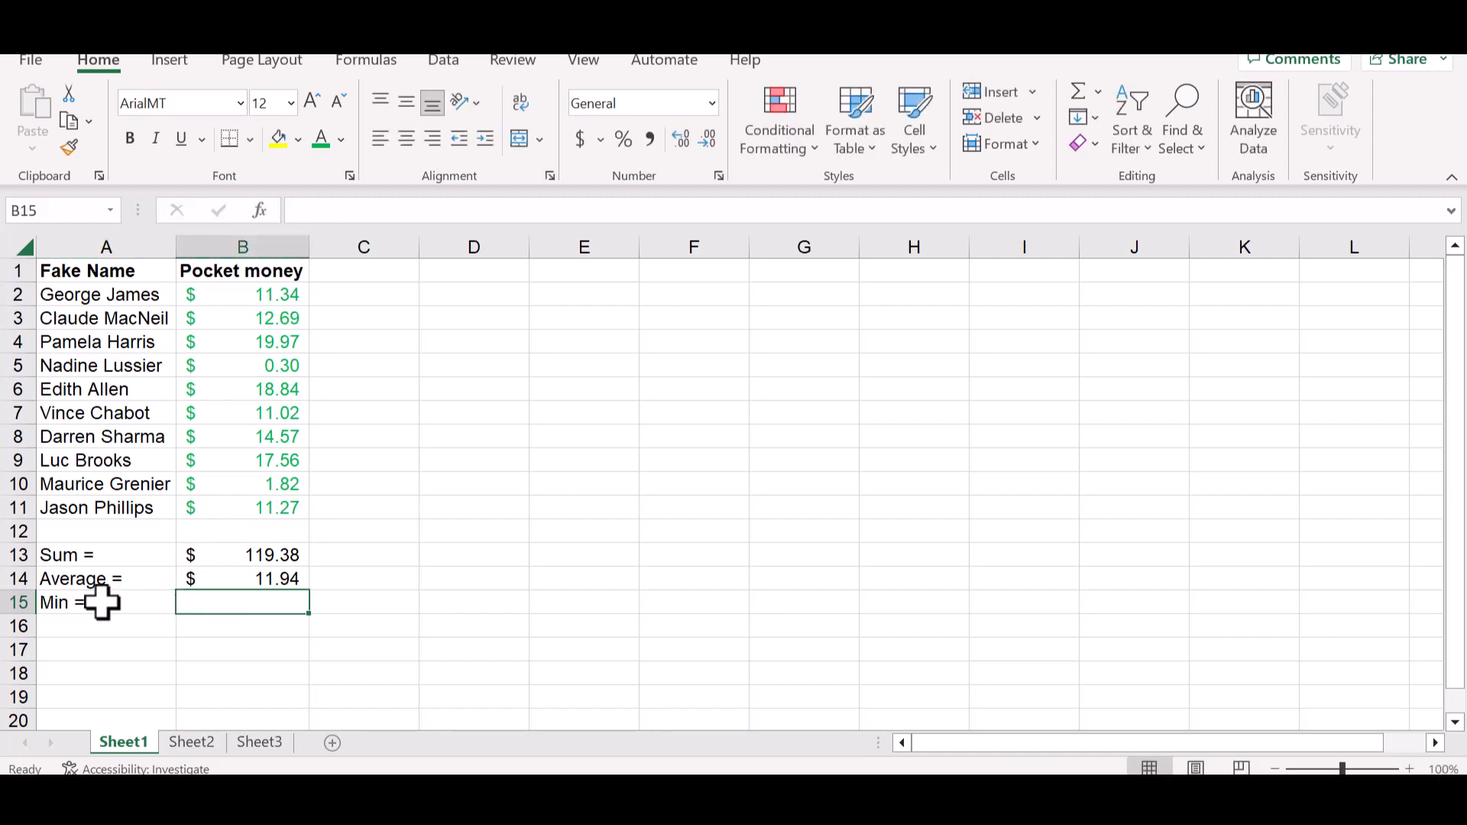
# Enter the formula =MIN(B2:B11) in cell B15 to find the smallest pocket money amount
pyautogui.write('=min')
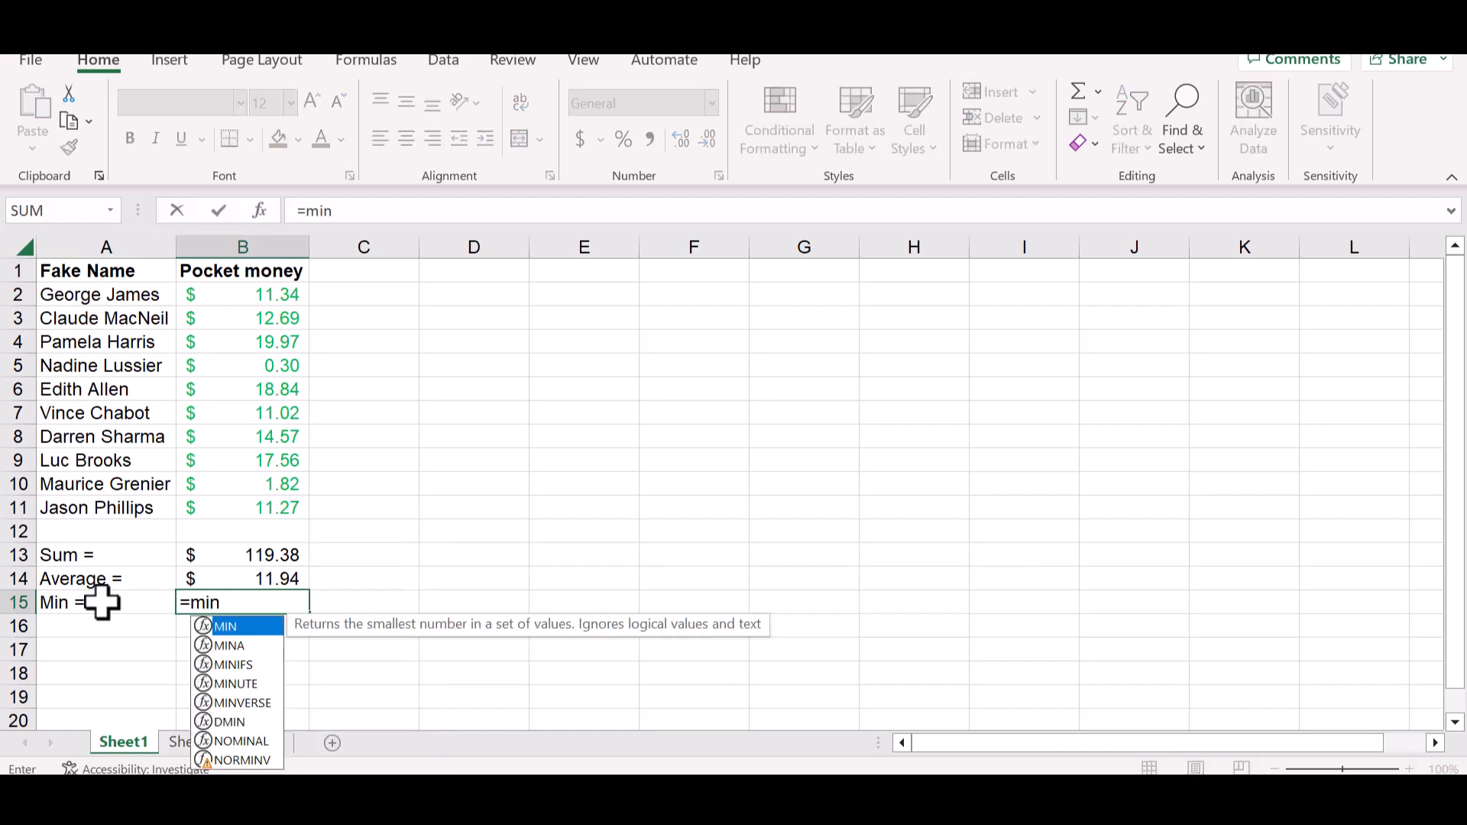
pyautogui.write('(')
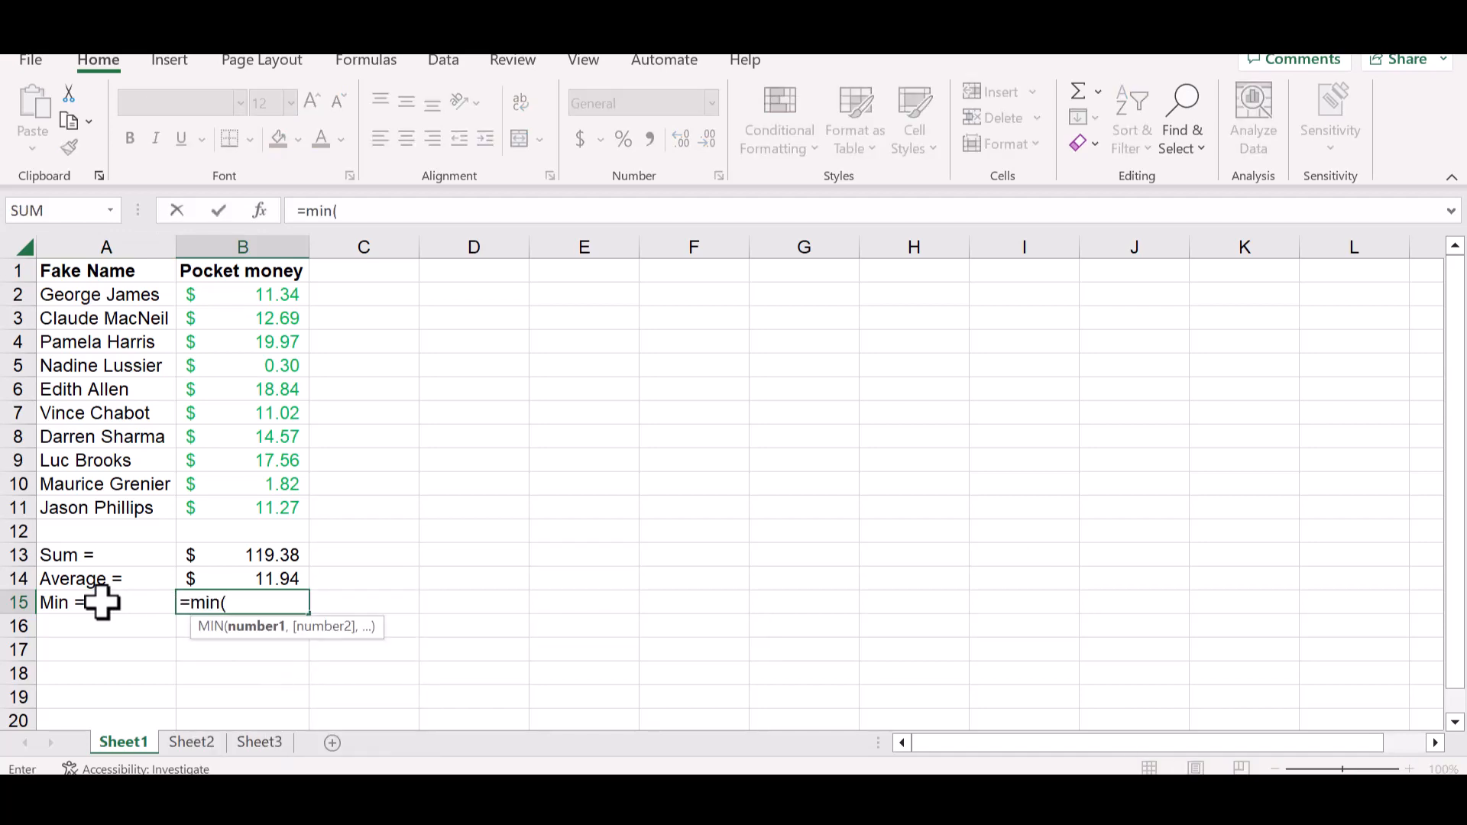
pyautogui.click(246, 290)
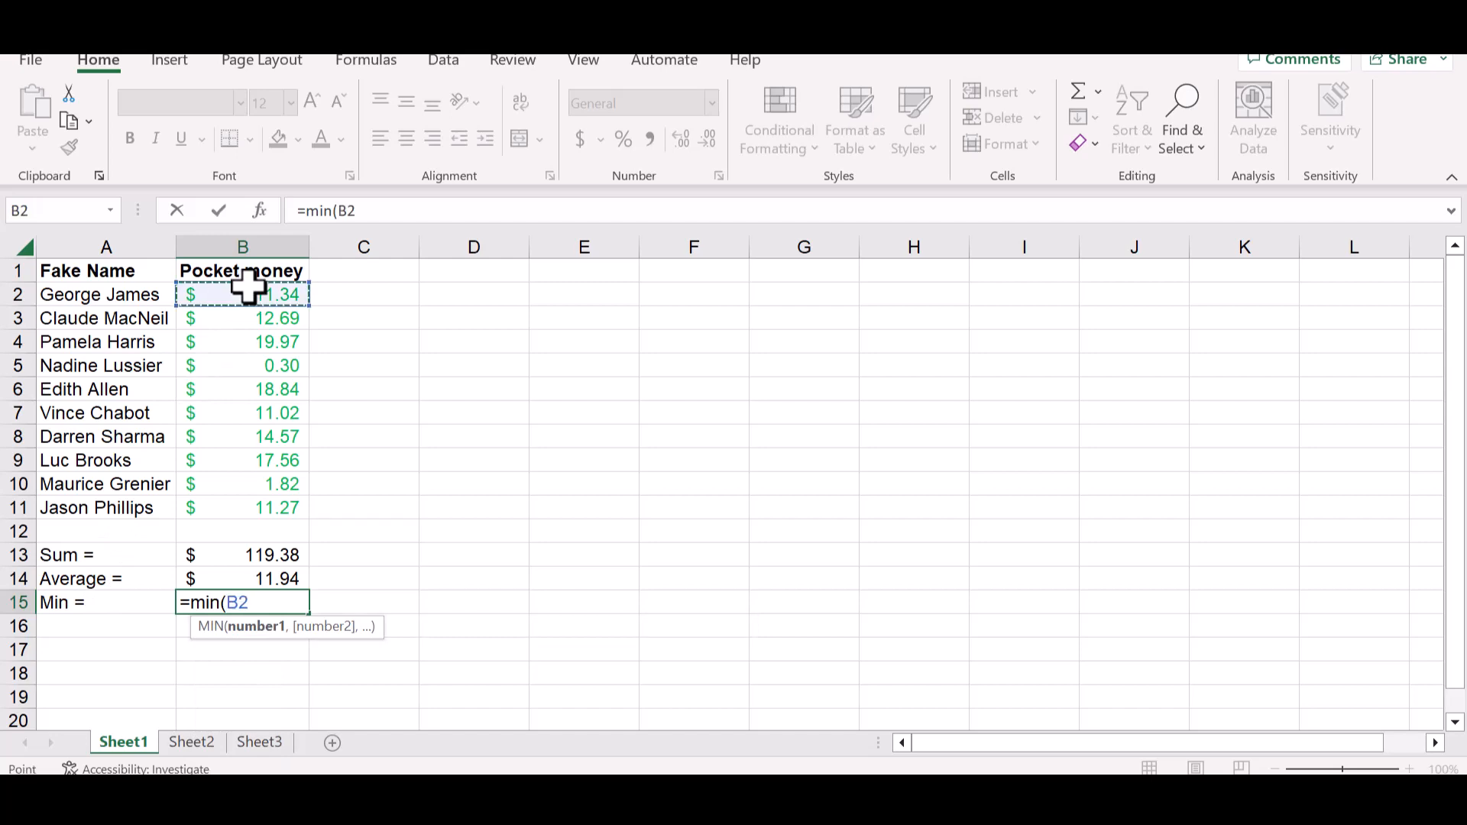
pyautogui.moveTo(246, 291); pyautogui.dragTo(236, 507)
pyautogui.write(')')
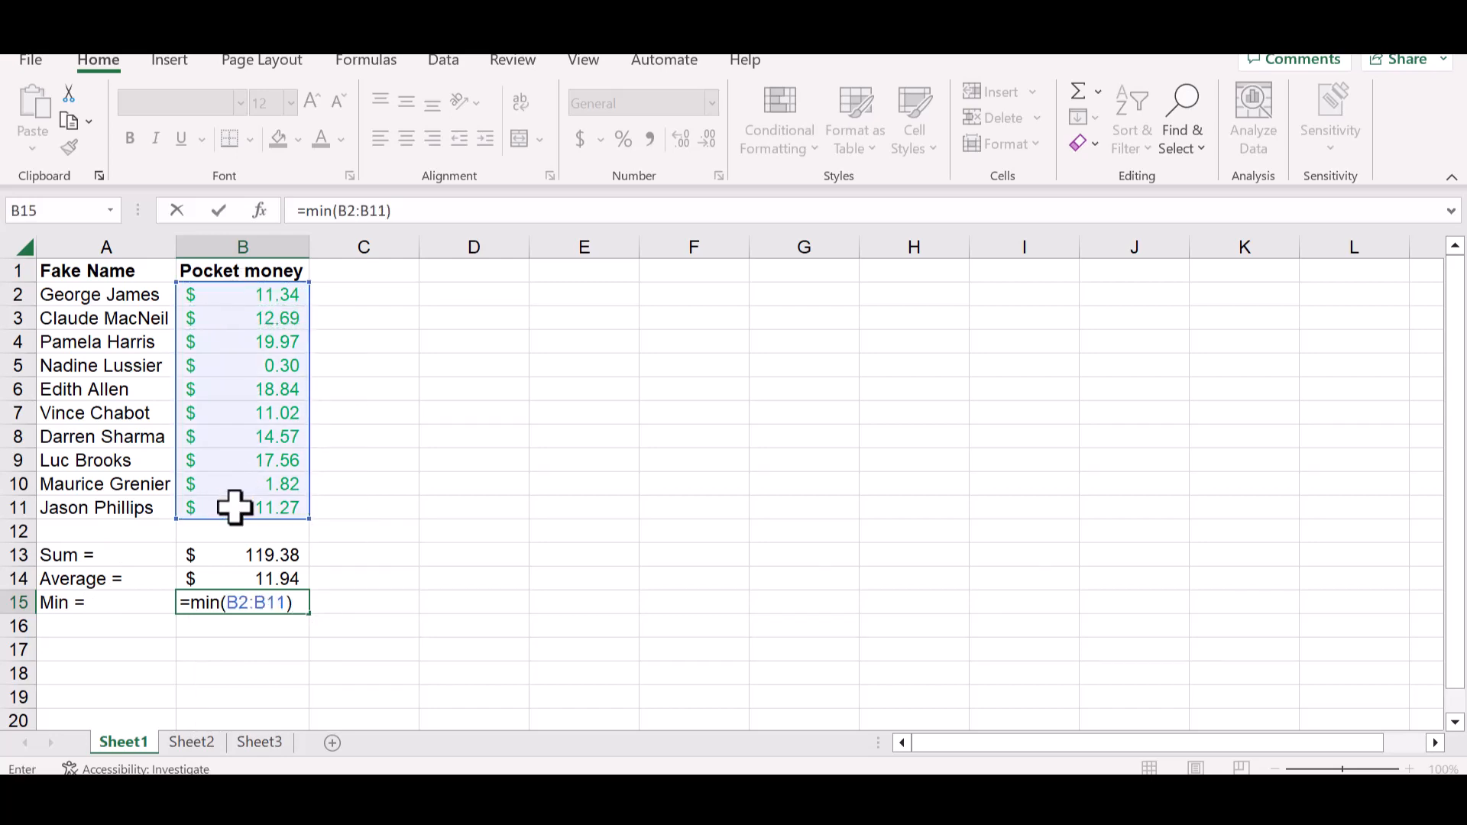
pyautogui.press('Return')
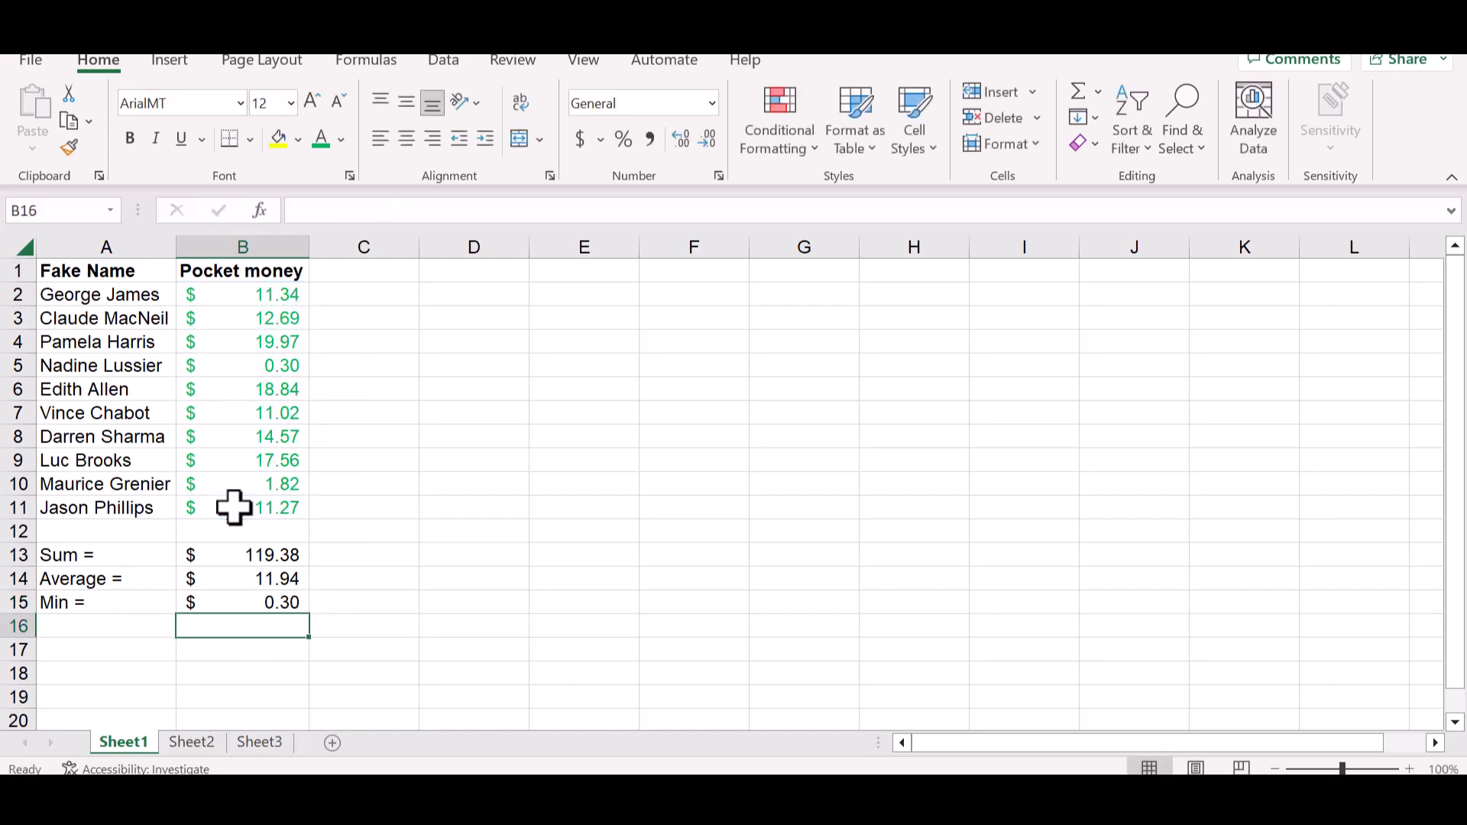
# Enter the formula =MAX(B2:B11) in cell B16 to find the largest pocket money amount
pyautogui.write('=max')
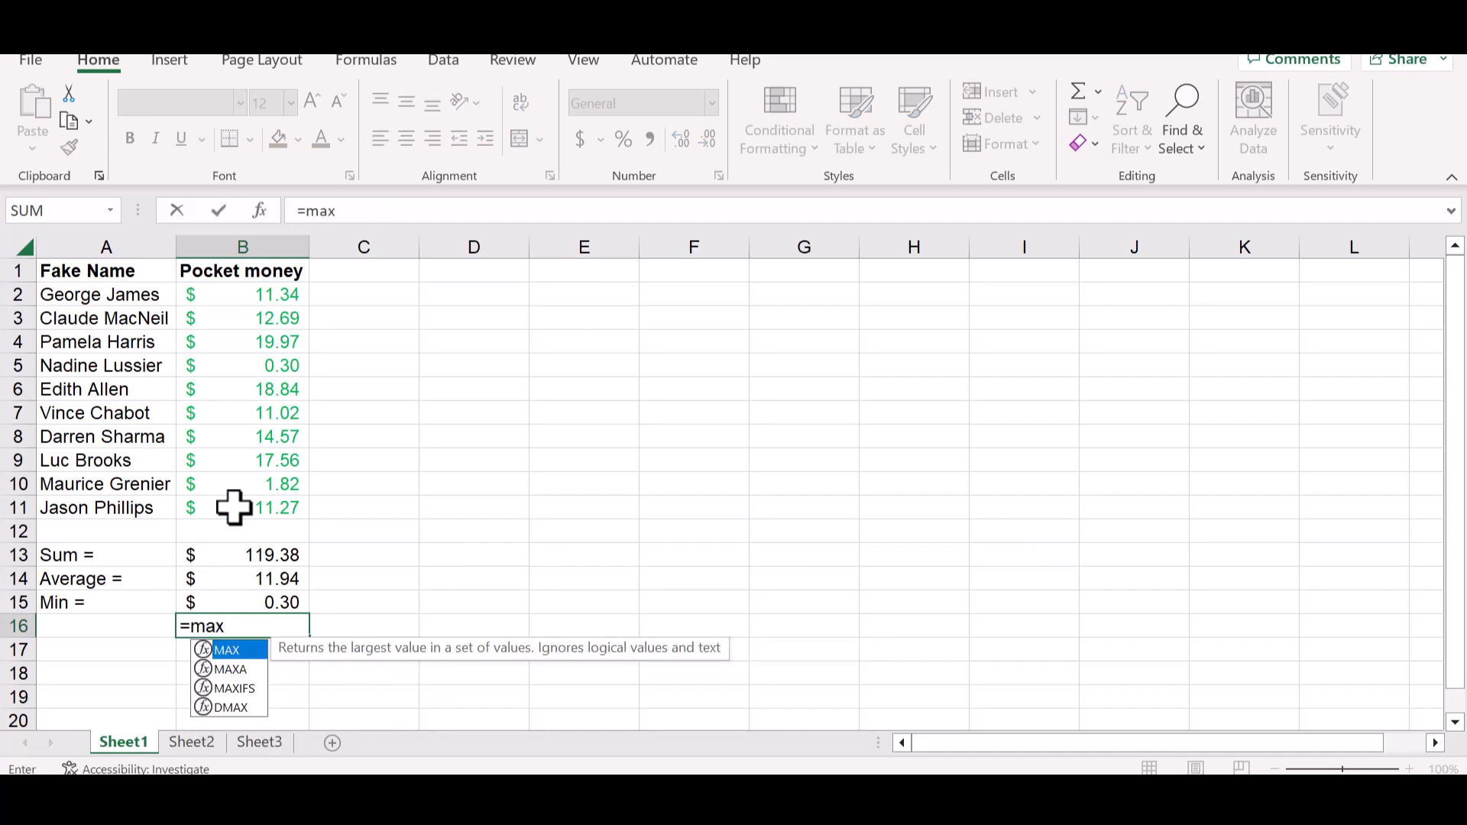
pyautogui.write('(')
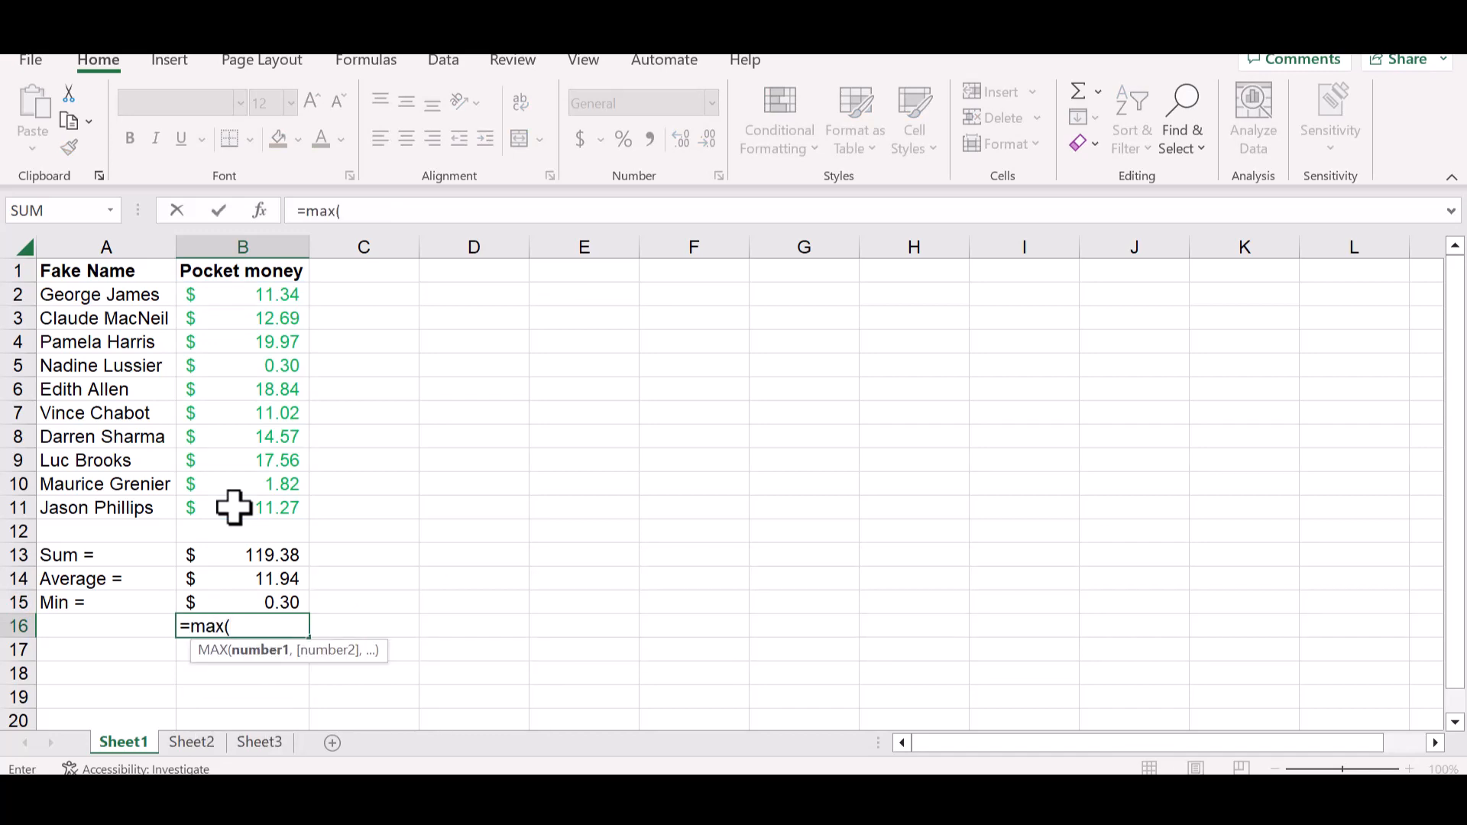
pyautogui.click(233, 301)
pyautogui.moveTo(233, 302); pyautogui.dragTo(242, 514)
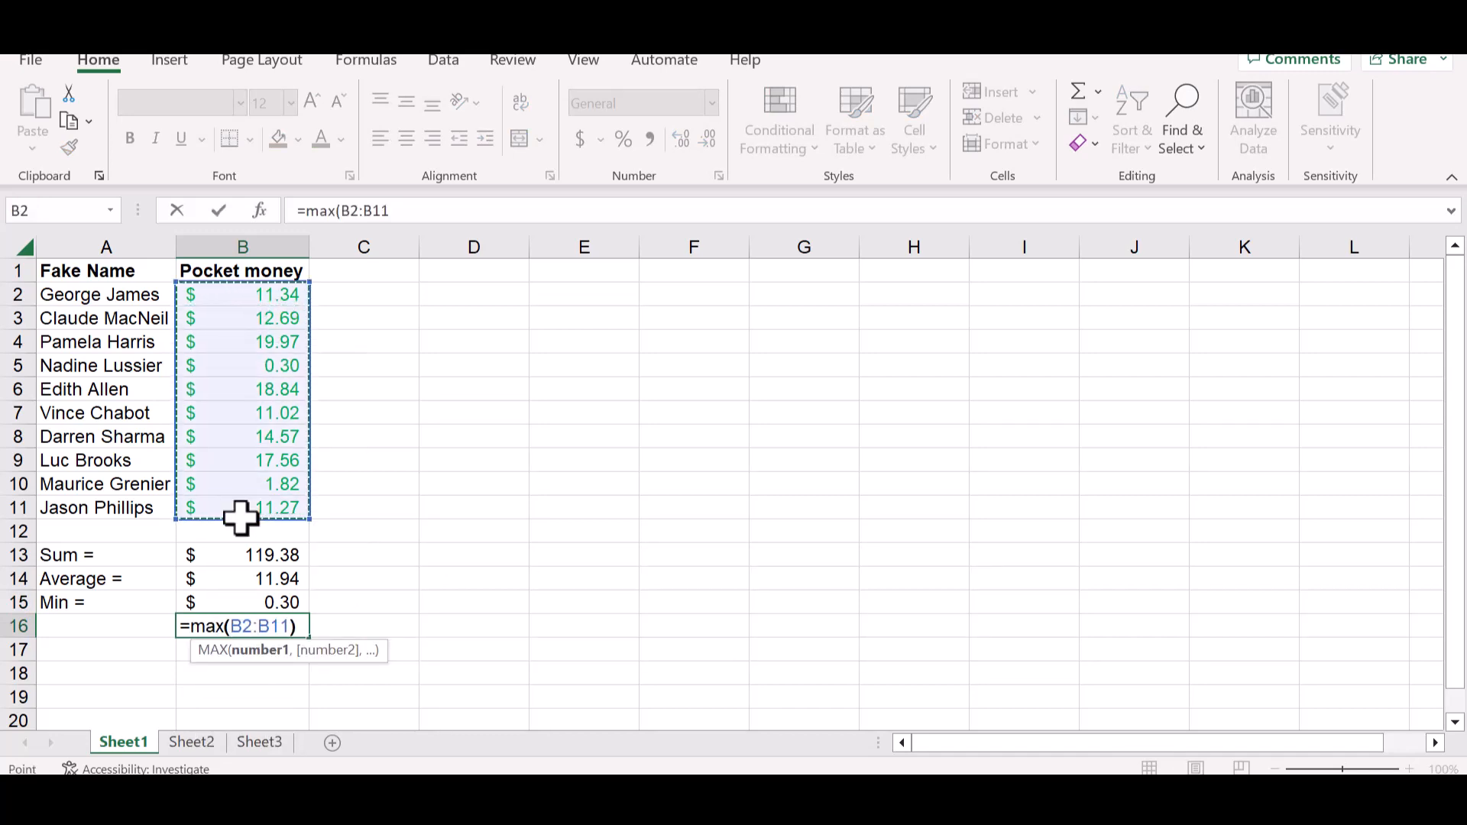
pyautogui.press('Return')
# Enter the label "Max =" in cell A16
pyautogui.click(92, 625)
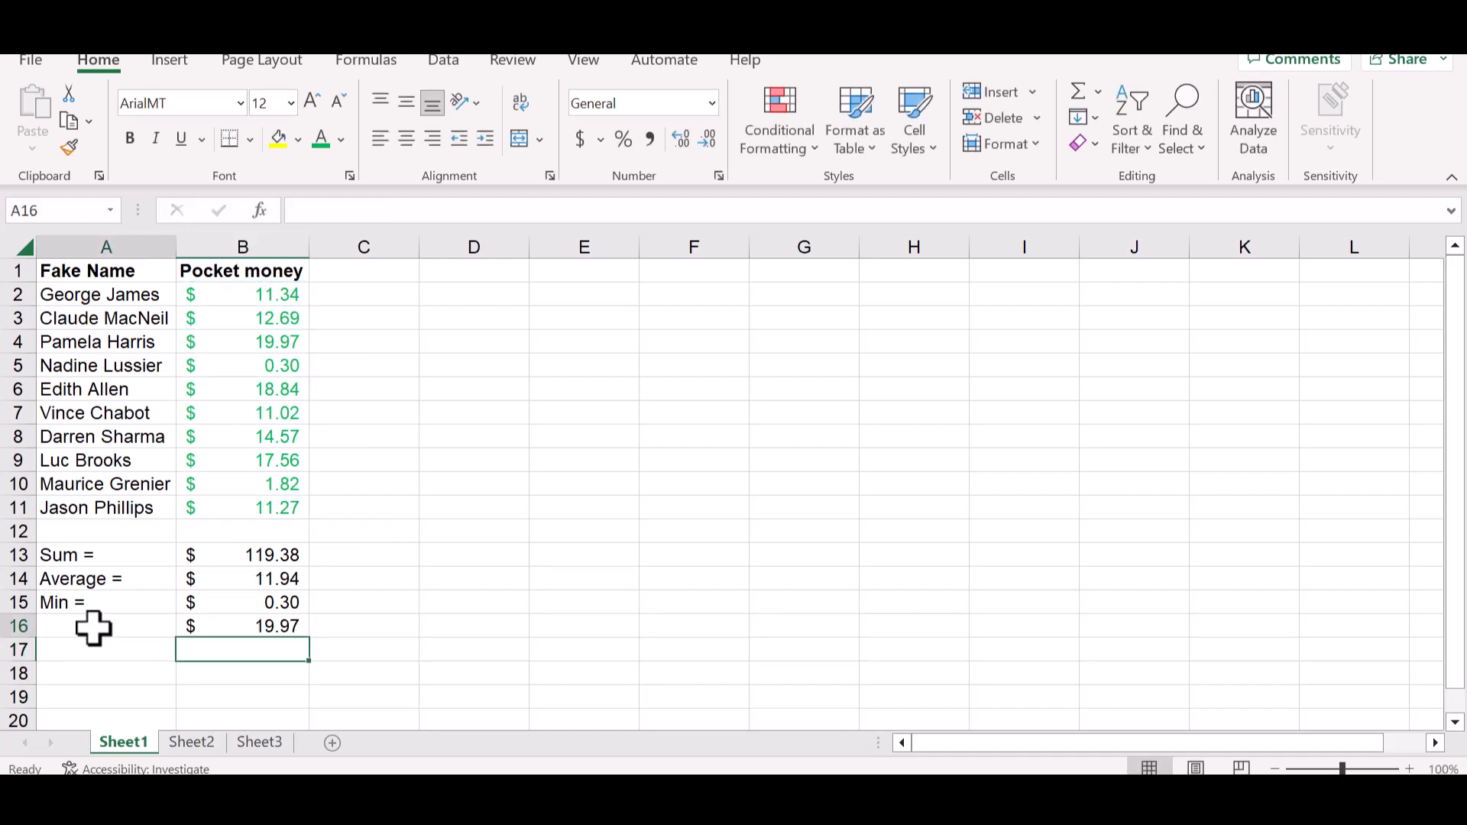
pyautogui.write('Ma')
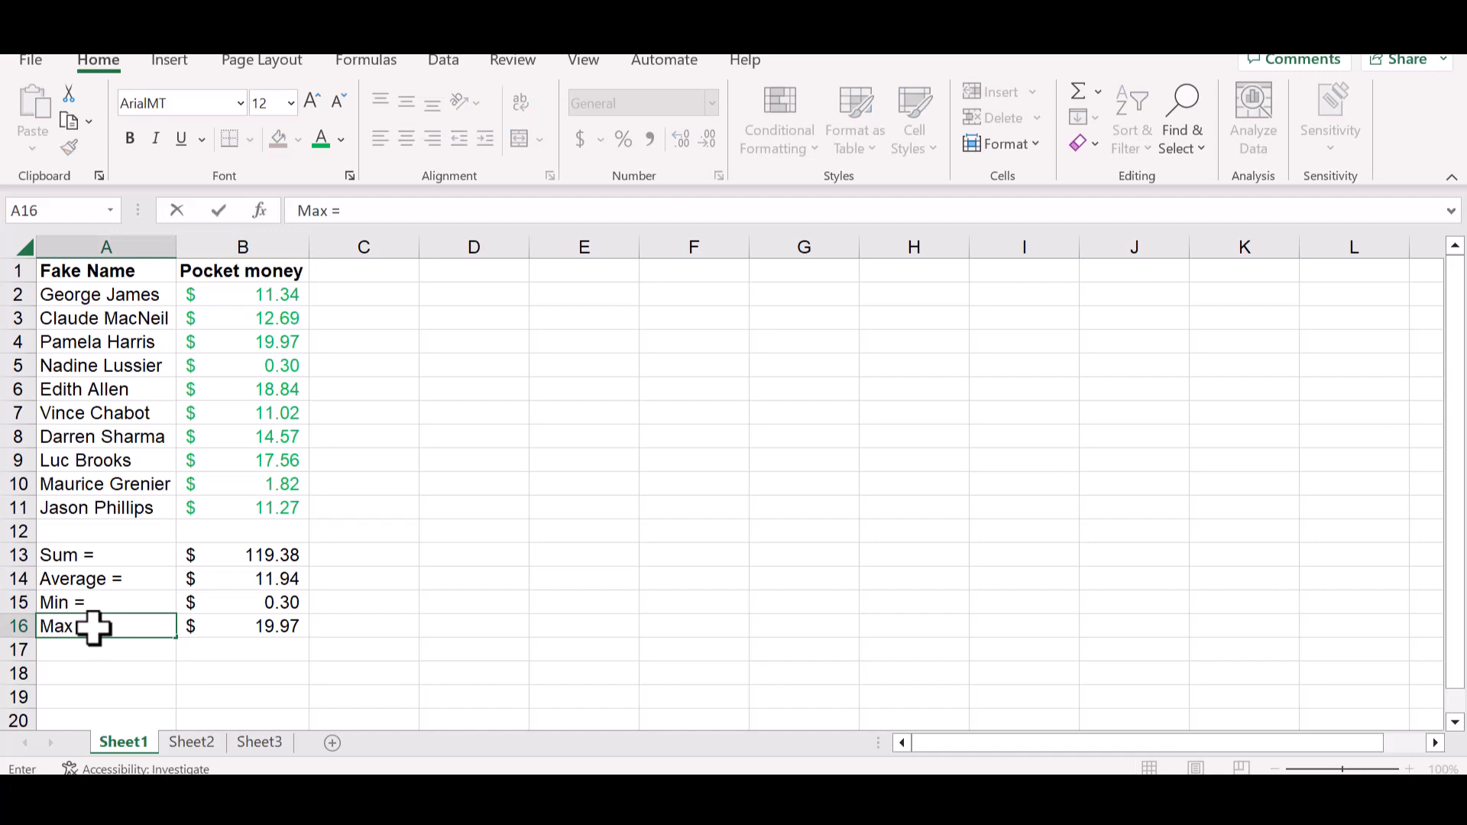
pyautogui.write('x =')
pyautogui.press('Return')
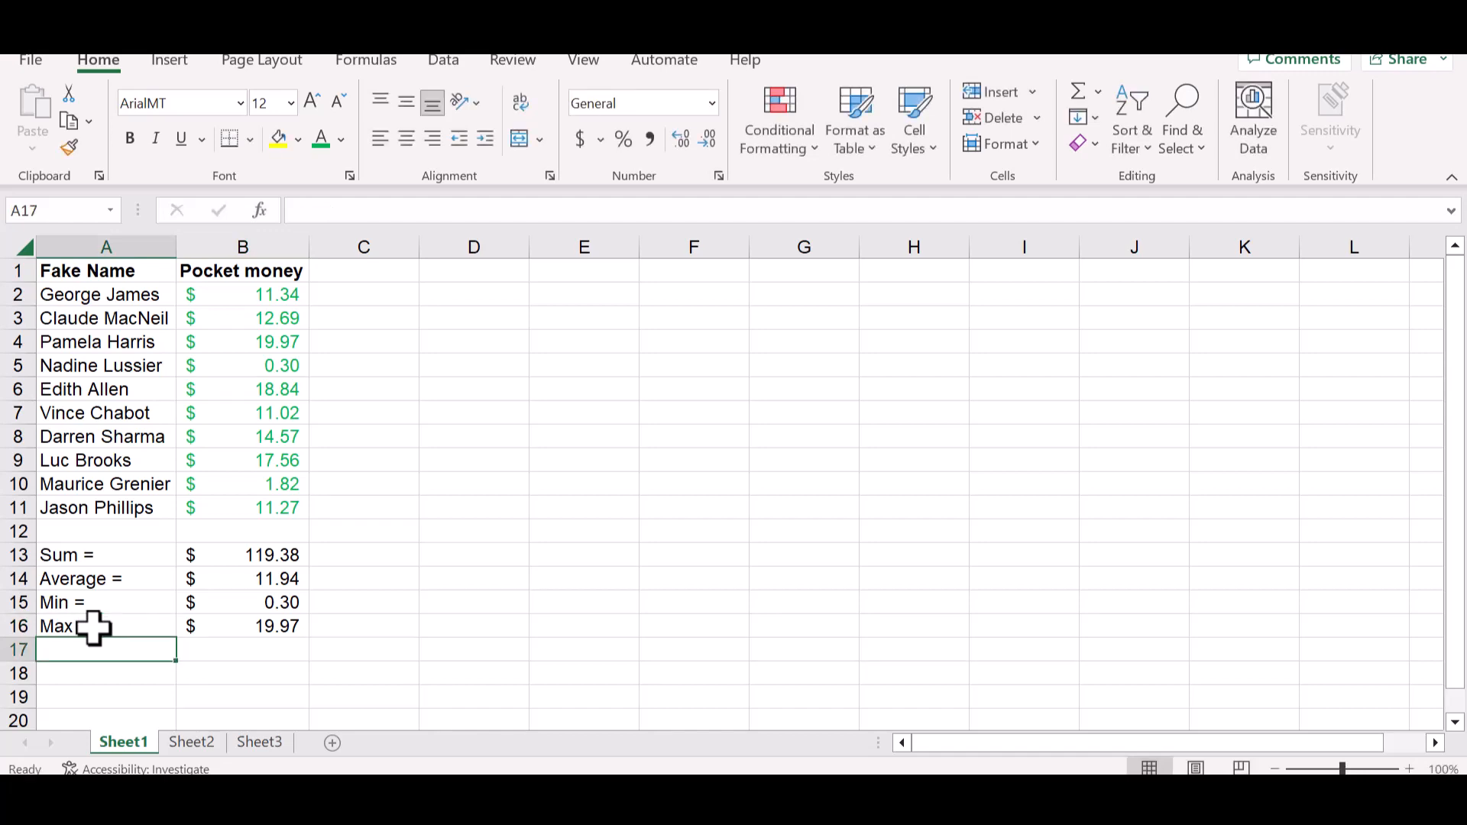
# Right-align the summary labels in A13:A16 and make them bold and italic
pyautogui.click(120, 557)
pyautogui.moveTo(120, 557); pyautogui.dragTo(141, 625)
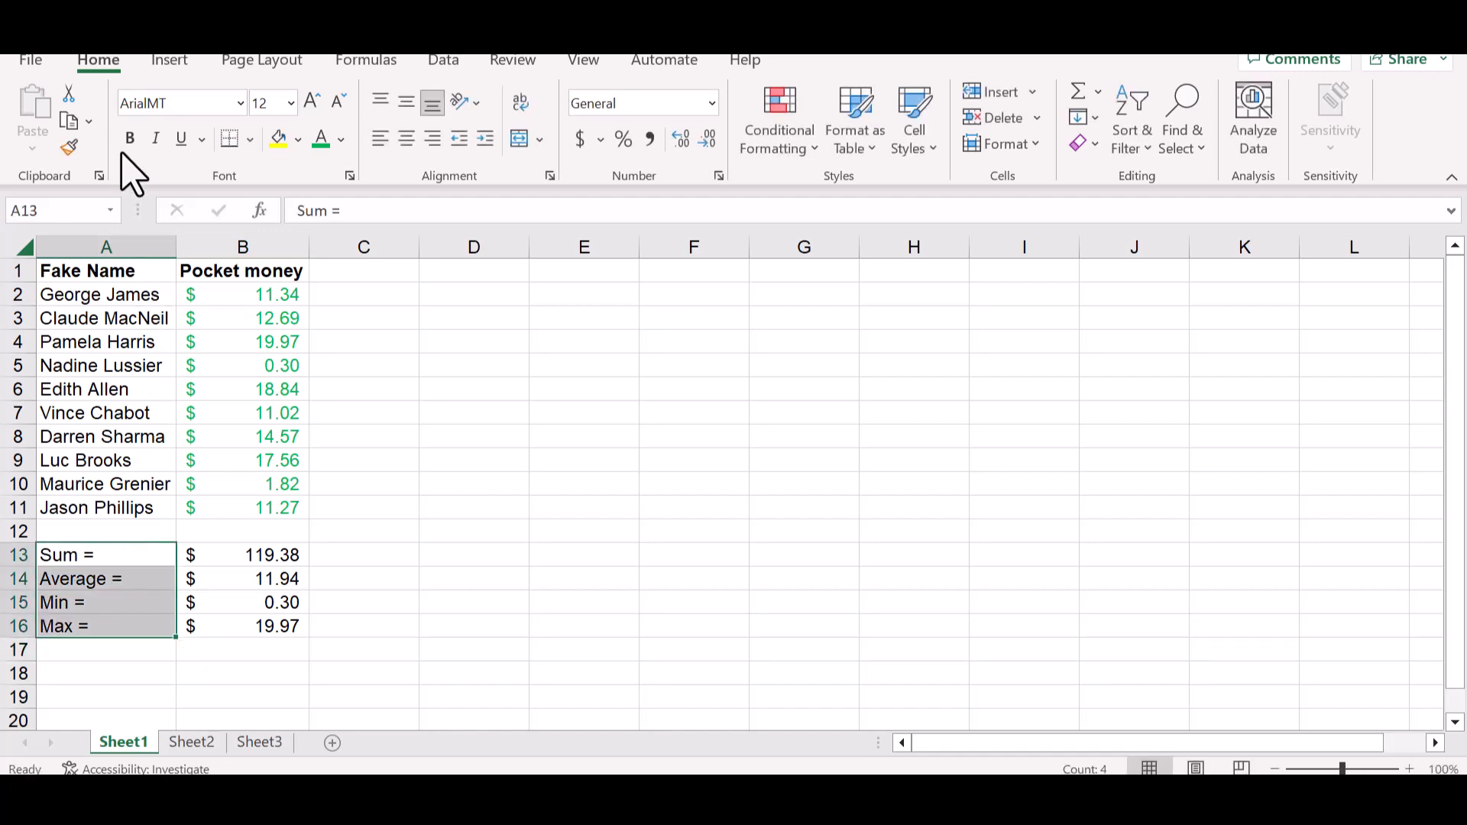
pyautogui.click(431, 139)
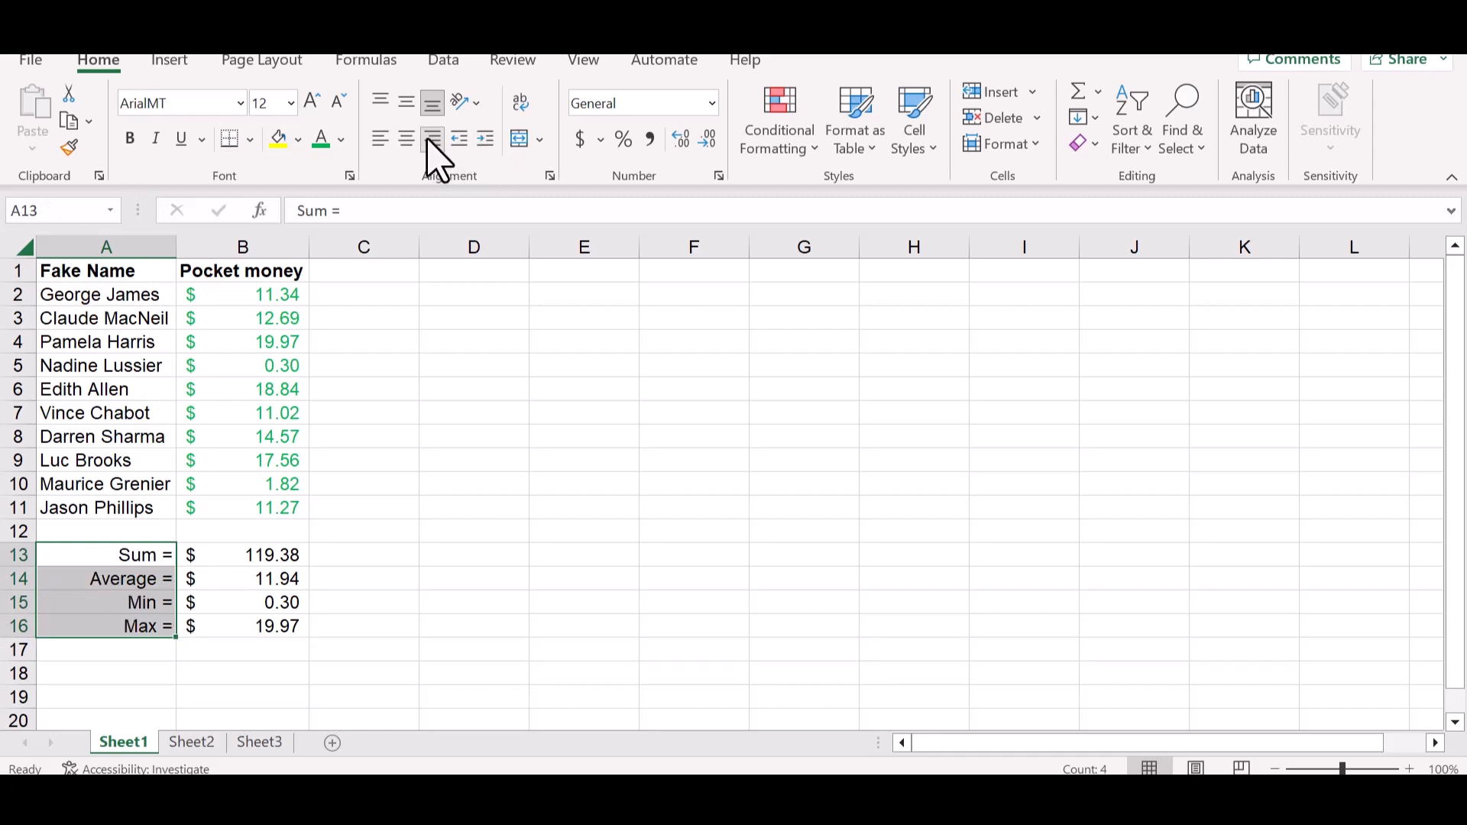
pyautogui.click(131, 140)
pyautogui.click(156, 140)
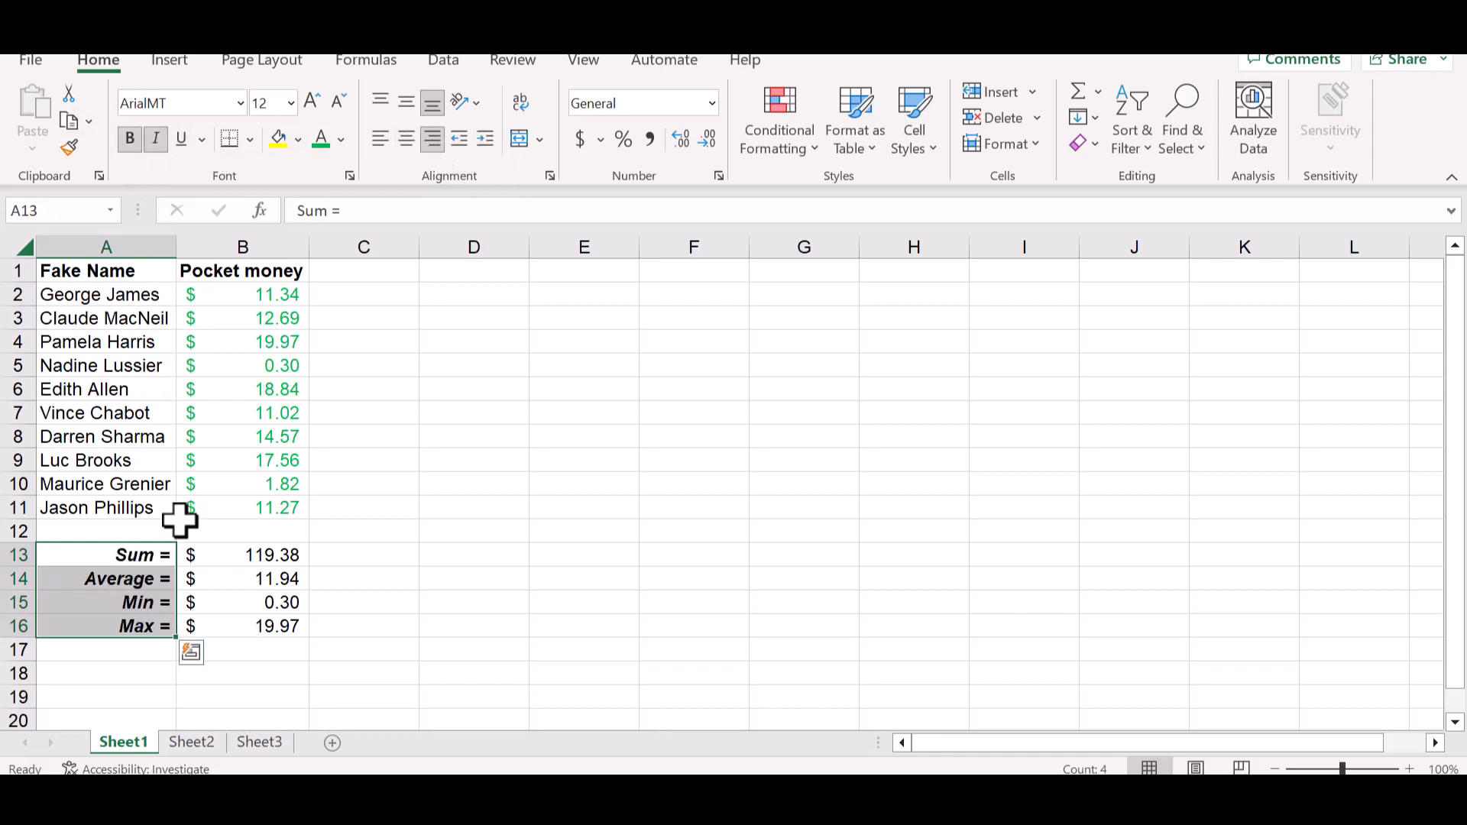
# Apply the Calculation cell style to the formula results in B13:B16, and deselect the range
pyautogui.moveTo(228, 555); pyautogui.dragTo(222, 626)
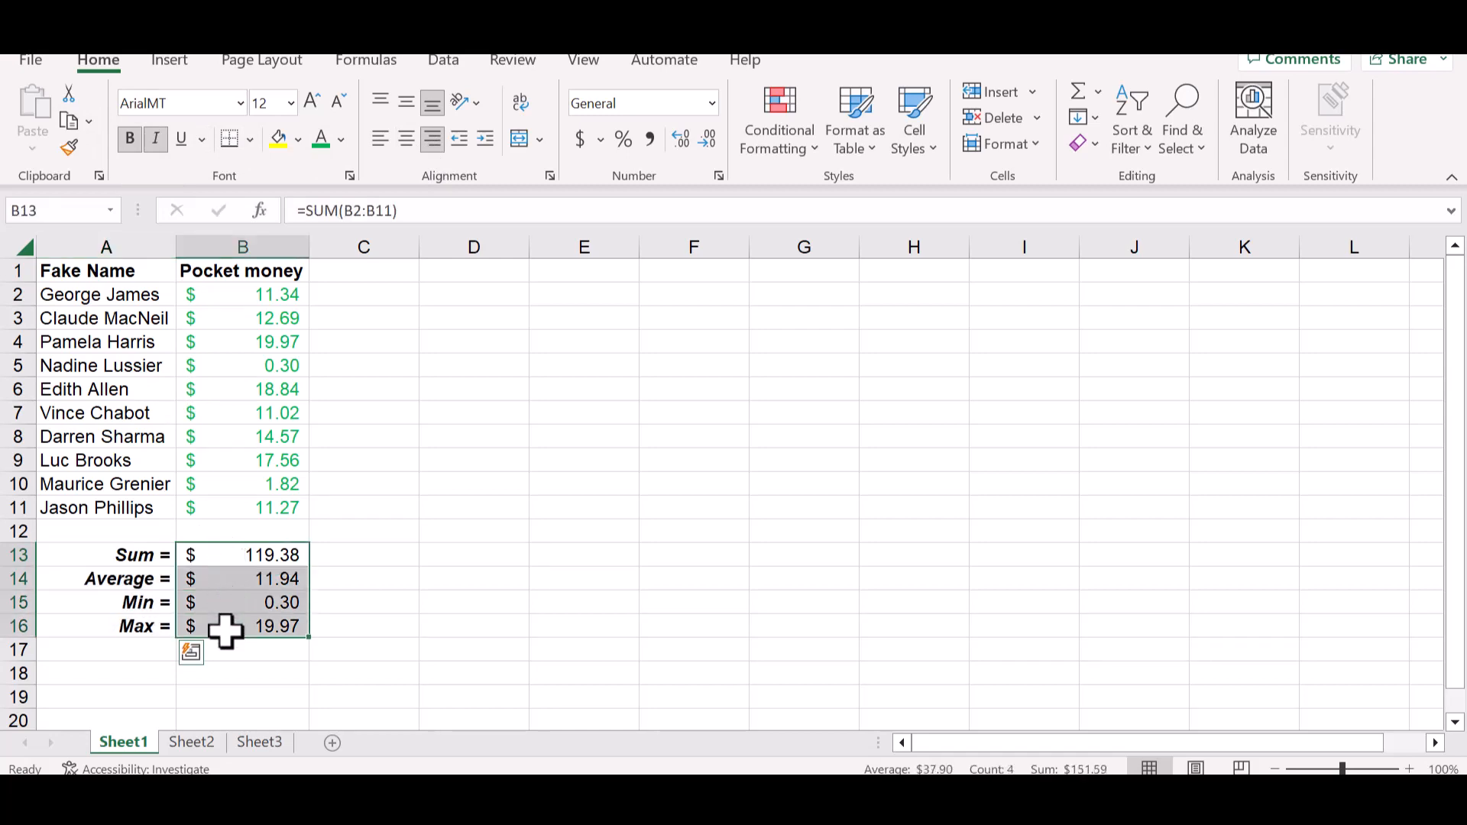
pyautogui.click(924, 120)
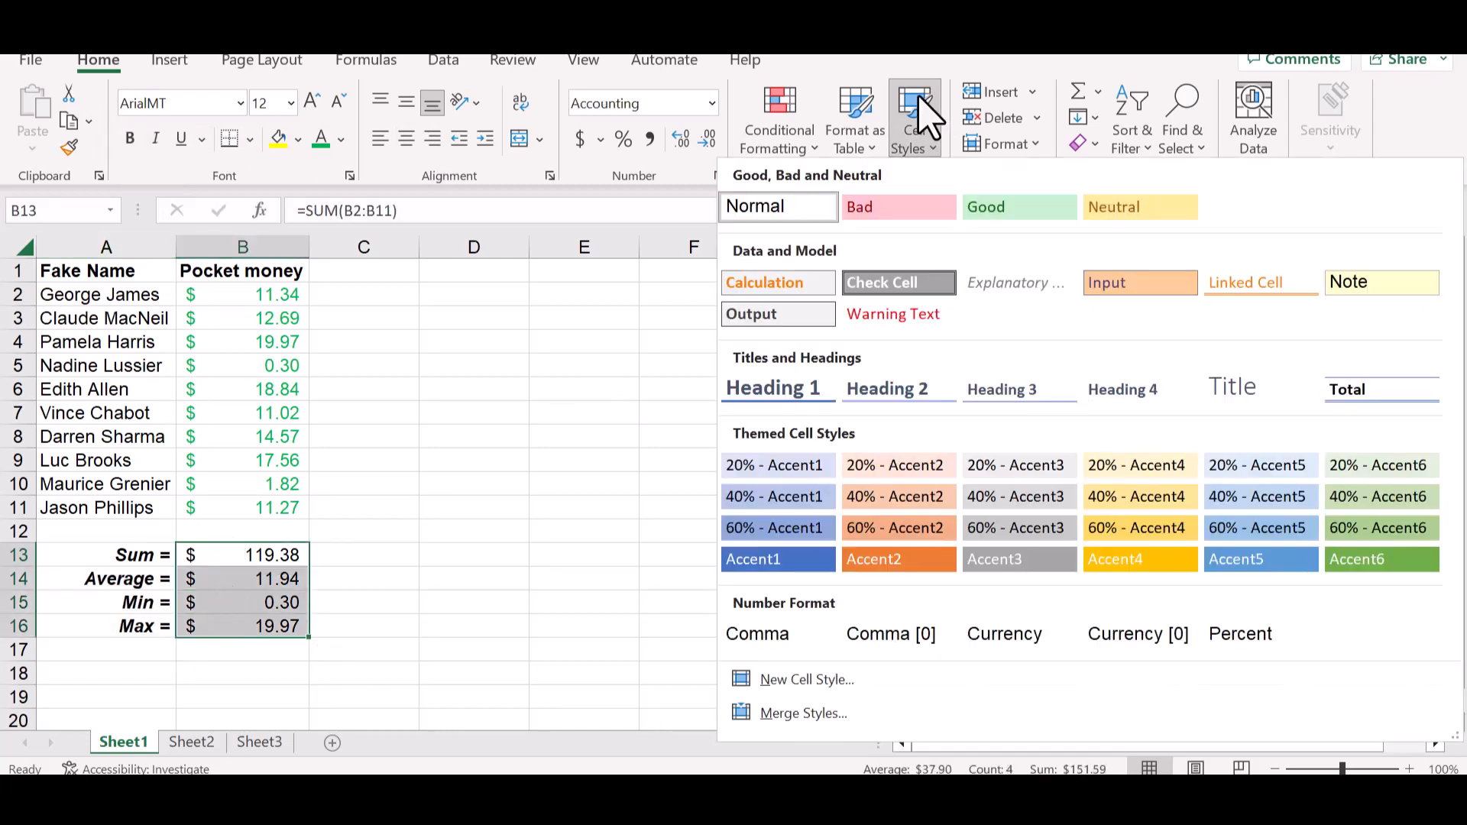
pyautogui.click(733, 283)
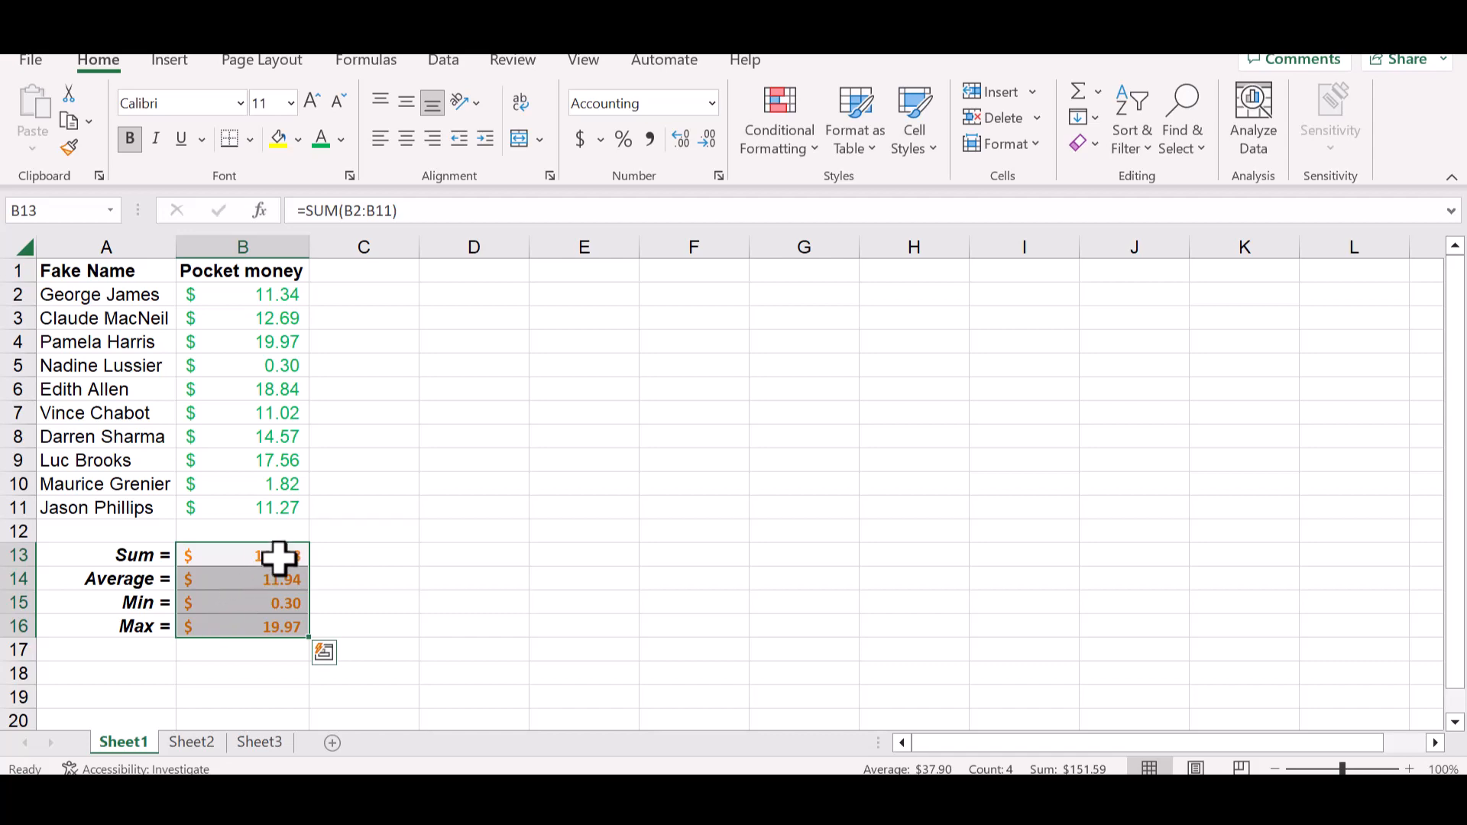
pyautogui.click(342, 528)
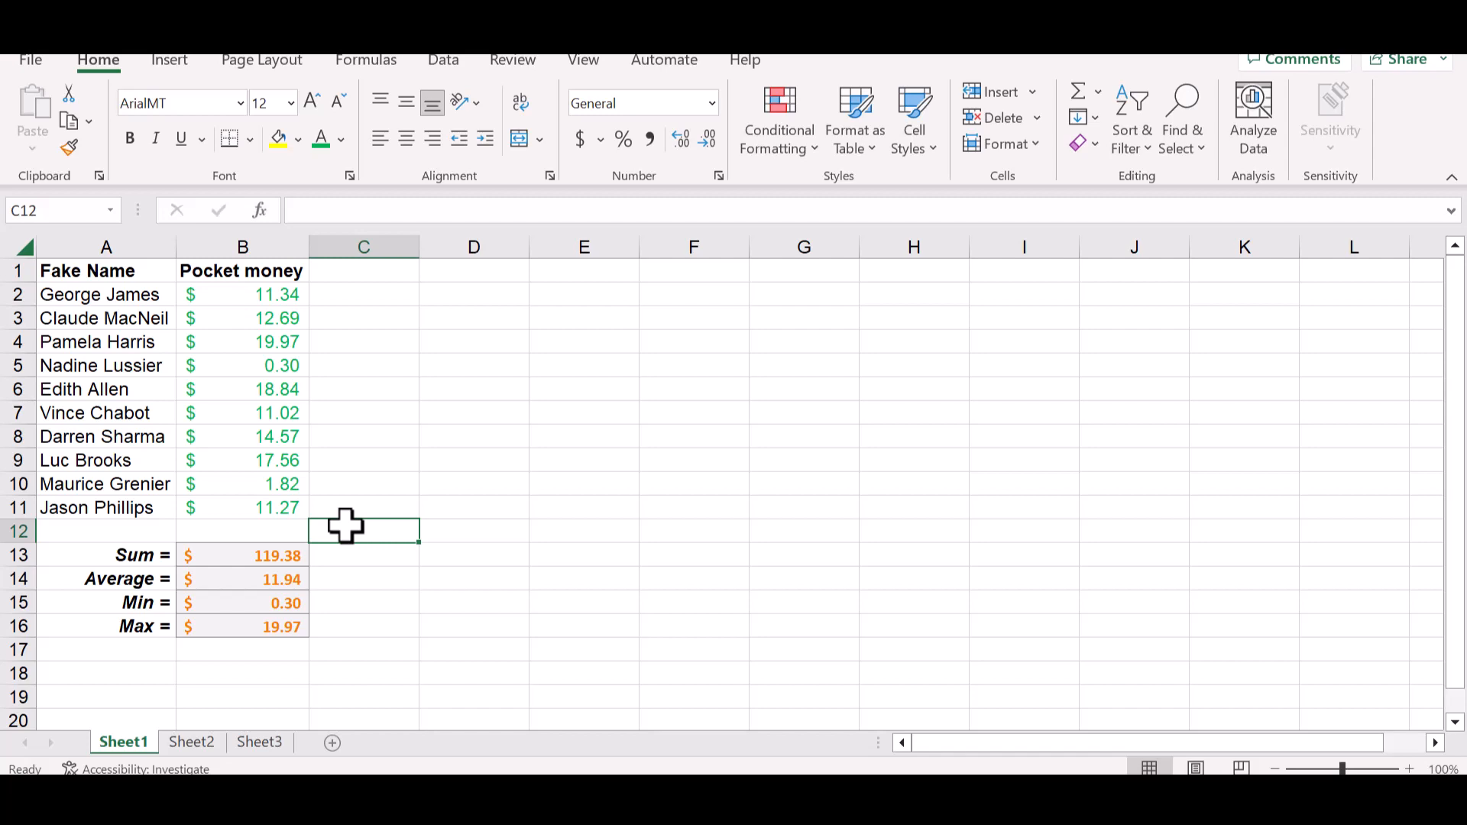
# Change the pocket money amount in cell B5 to 24.56
pyautogui.click(229, 366)
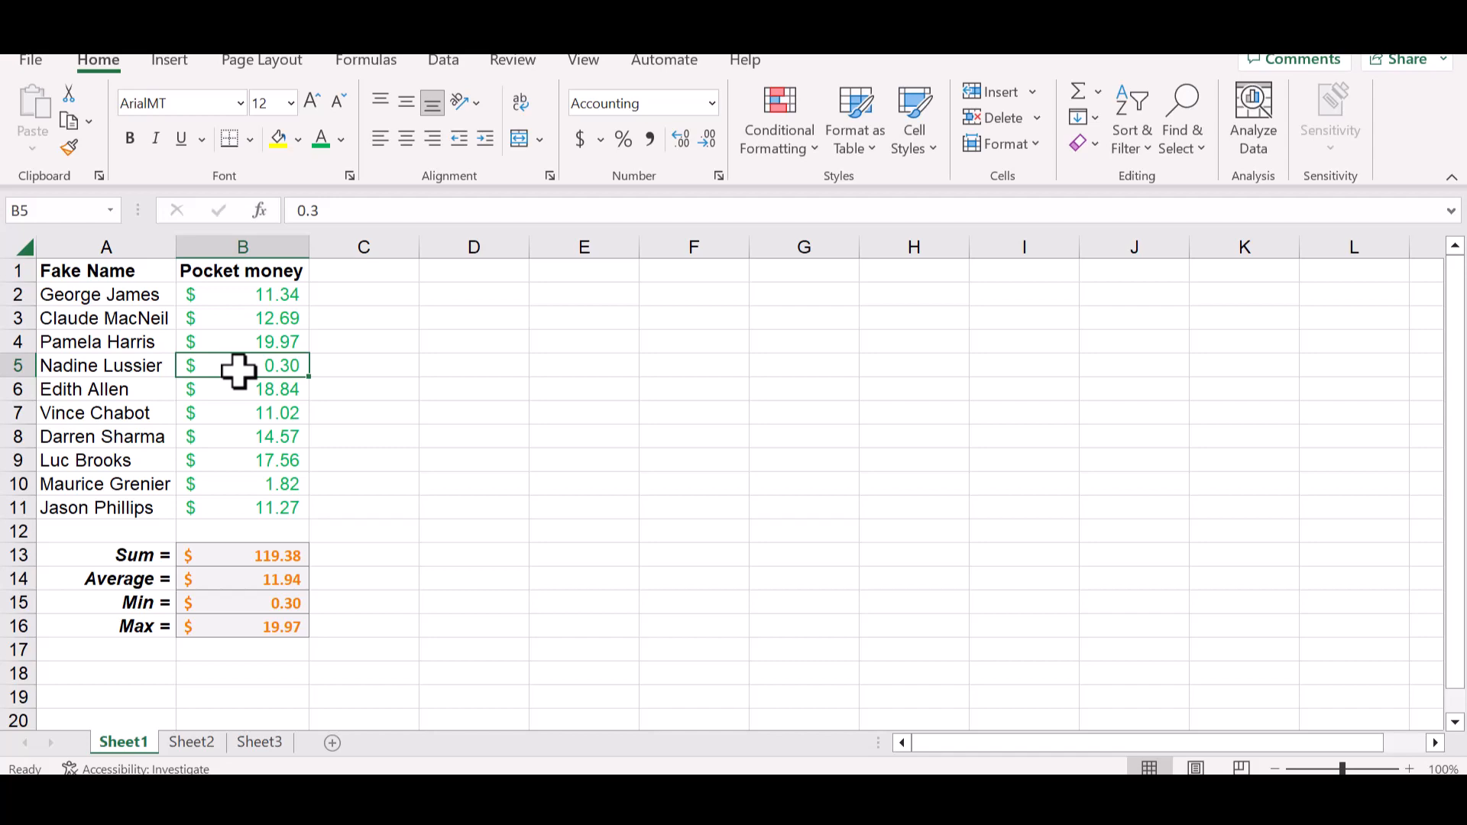
pyautogui.write('24.')
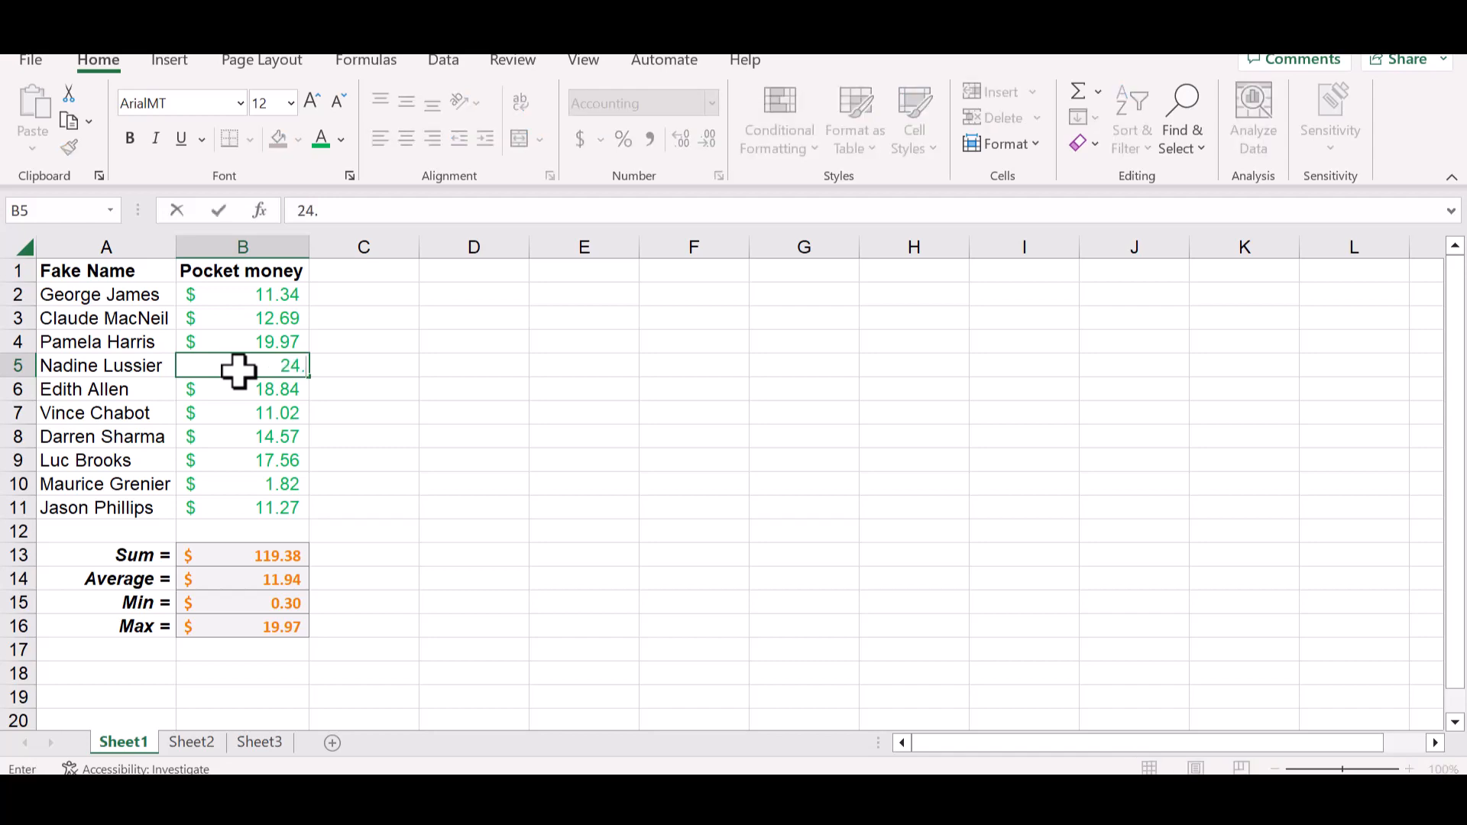
pyautogui.write('56')
pyautogui.press('Return')
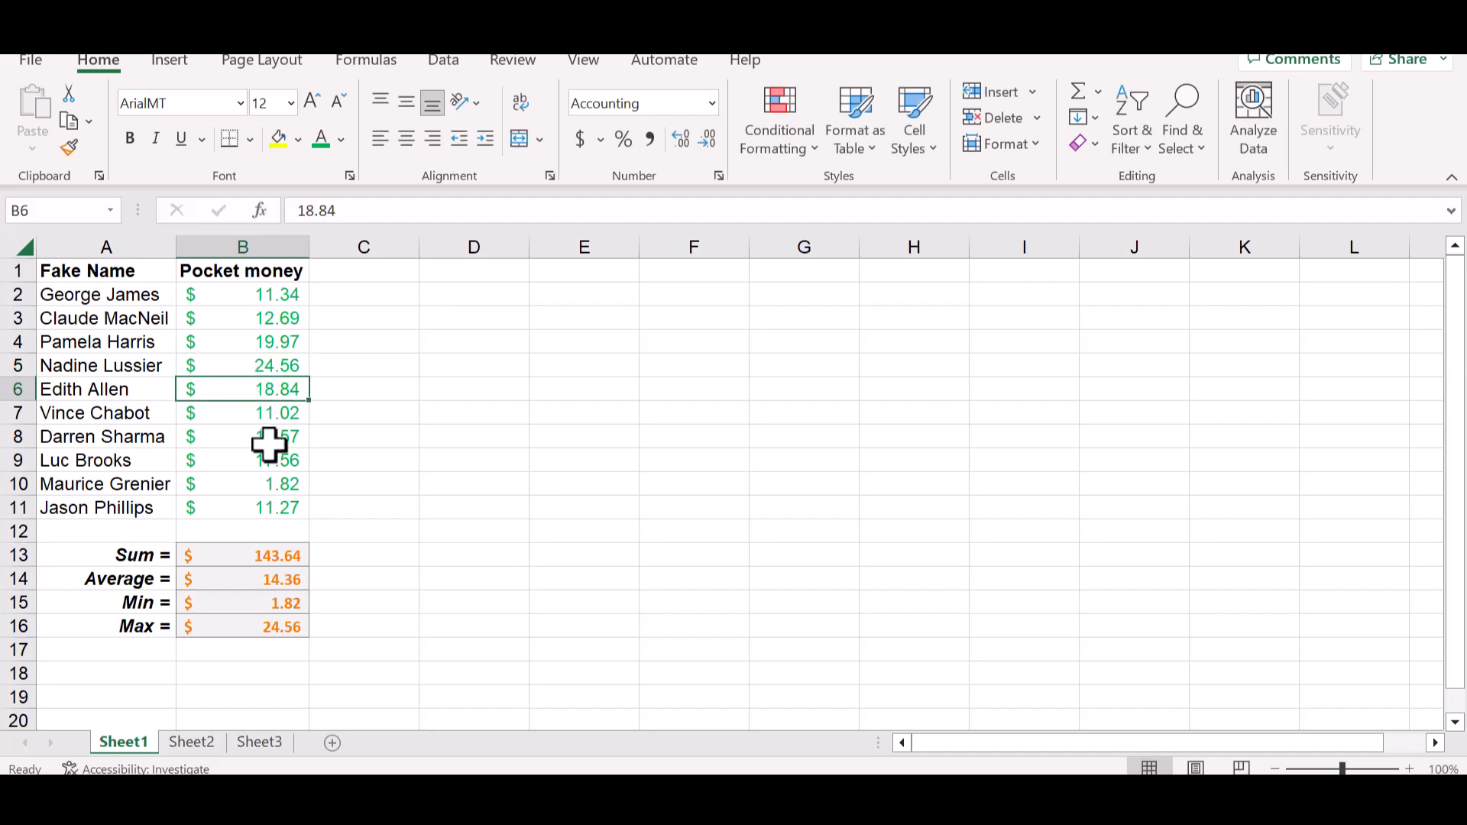